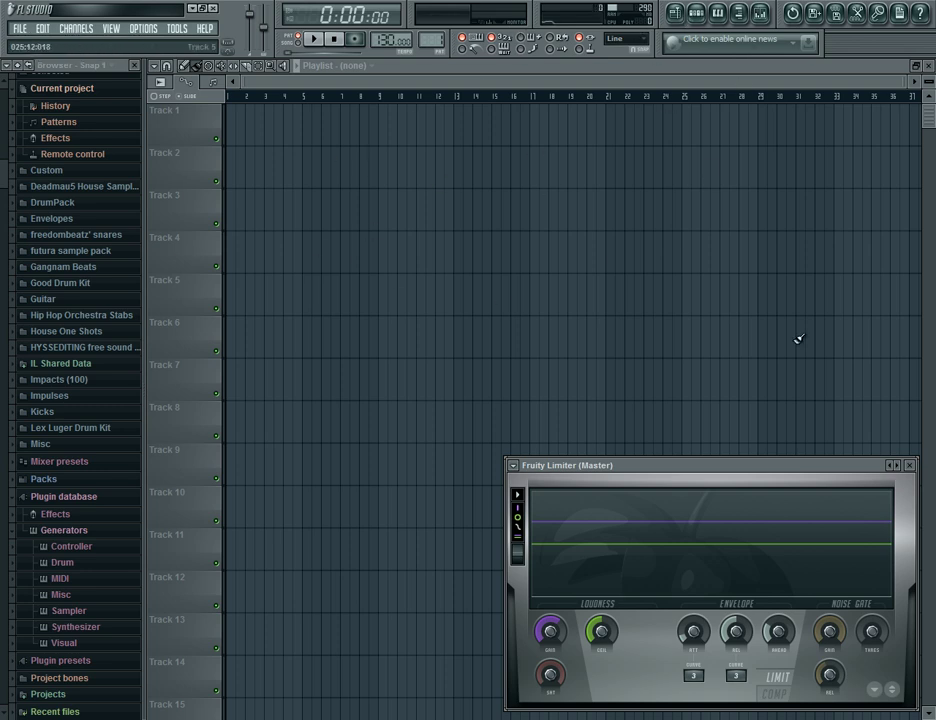
Bring up the step sequencer and reposition it over the empty playlist
mouse_move(637, 469)
mouse_down()
mouse_move(646, 463)
mouse_move(633, 474)
mouse_up()
key(F6)
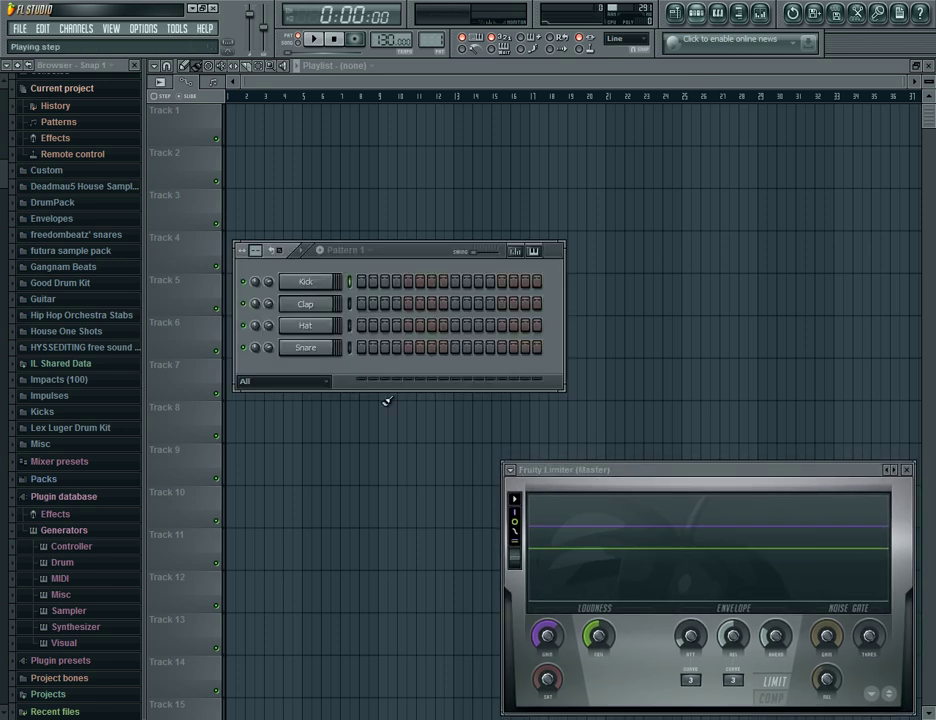
drag(412, 250, 435, 370)
Set the project tempo to 150 BPM, keeping the step sequencer in the middle of the playlist
drag(386, 40, 386, 28)
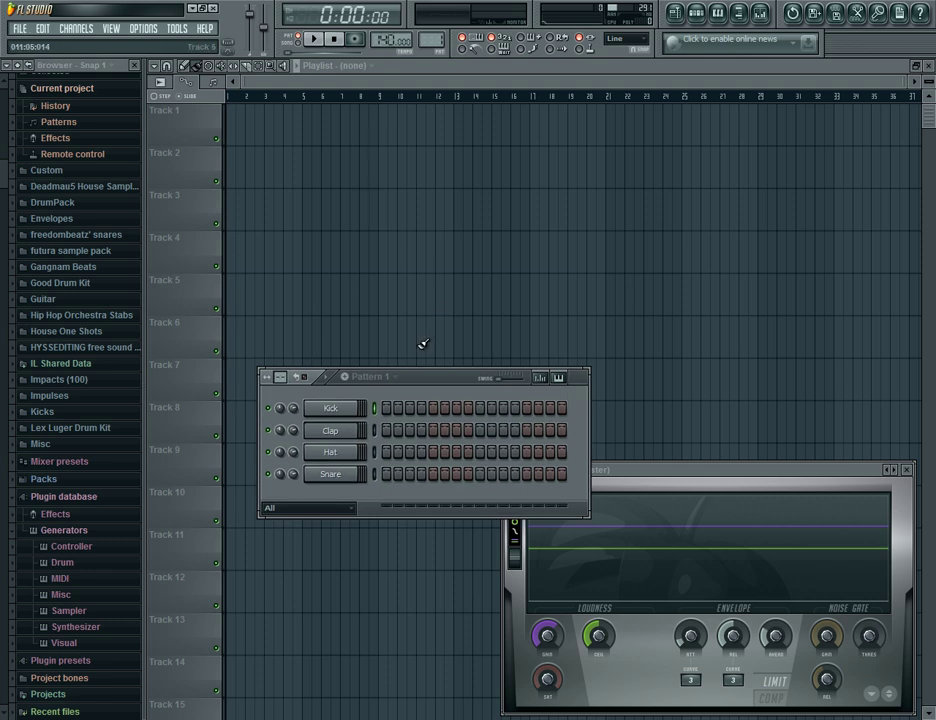
drag(419, 380, 398, 108)
drag(381, 38, 381, 35)
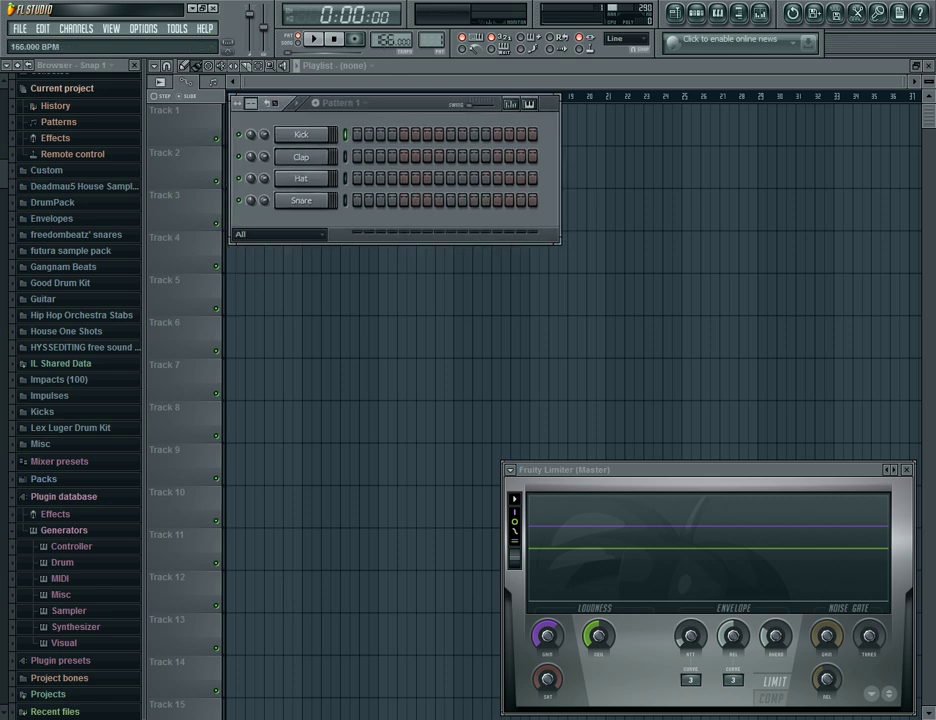
drag(392, 6, 392, 30)
drag(392, 30, 392, 25)
drag(390, 40, 390, 50)
drag(352, 104, 387, 250)
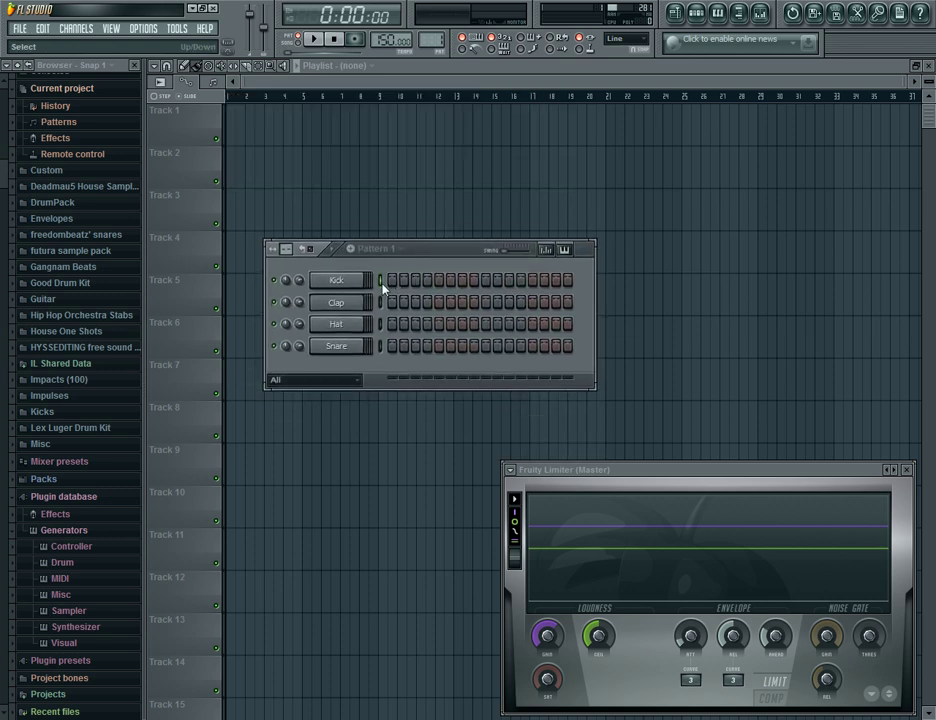
Place a kick on step 1 and a snare on step 9 of Pattern 1, and play the beat back
click(392, 280)
click(486, 346)
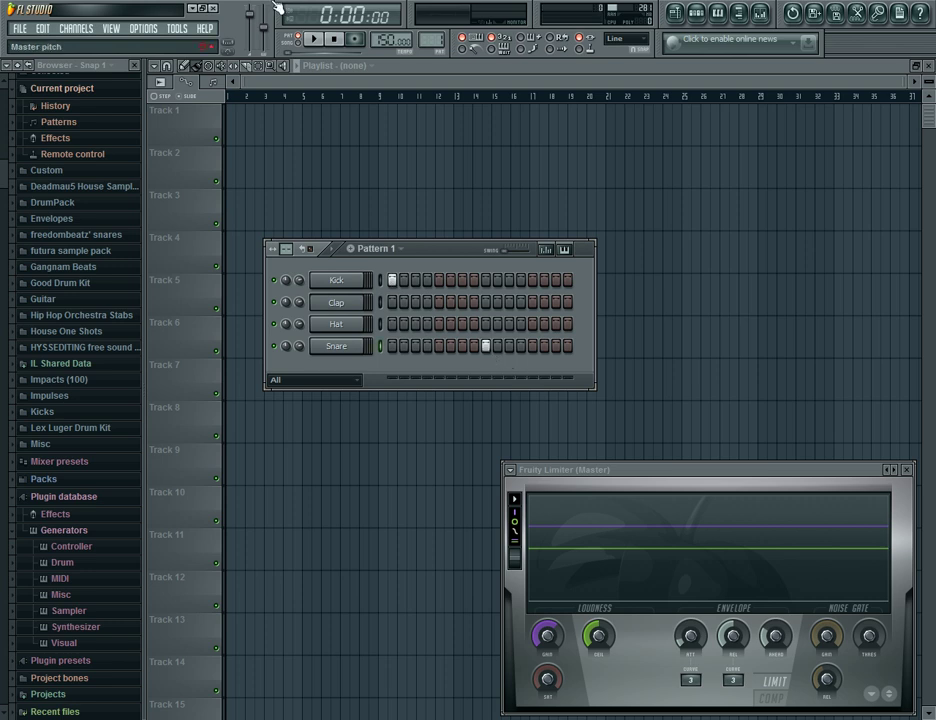
click(316, 44)
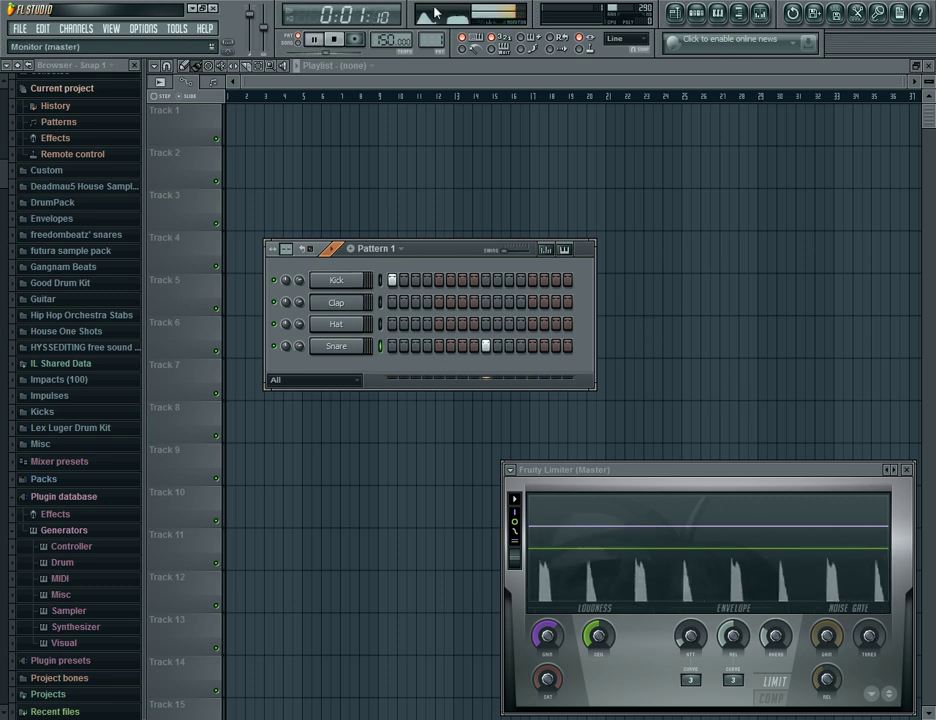
click(327, 47)
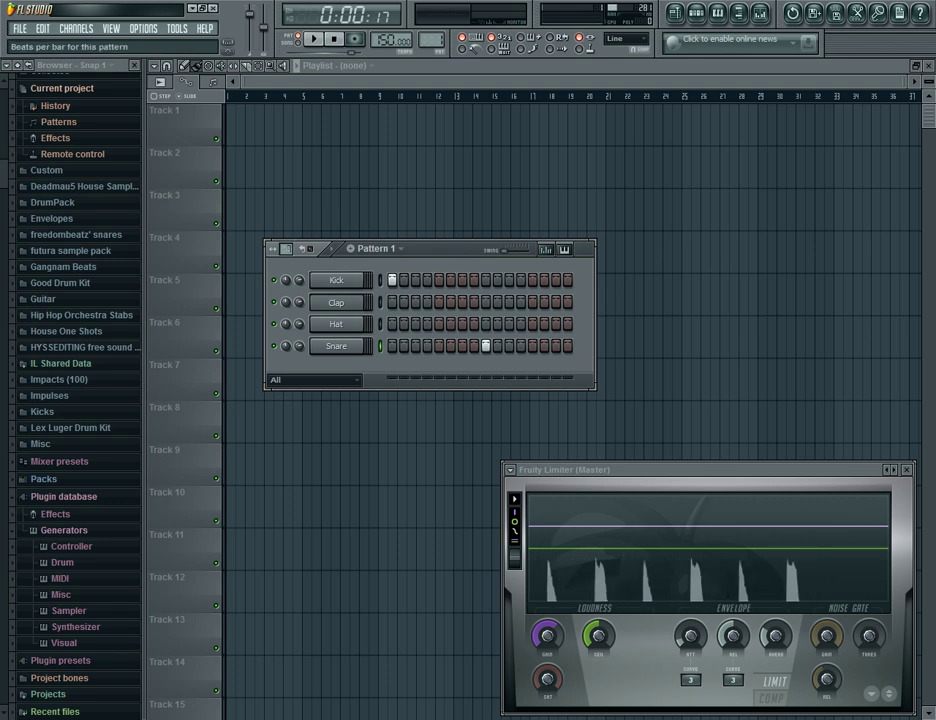
Extend Pattern 1 to 32 steps and add a snare on step 25 and kicks on steps 21 and 31
drag(286, 249, 287, 225)
click(674, 346)
right_click(580, 281)
click(627, 281)
click(744, 281)
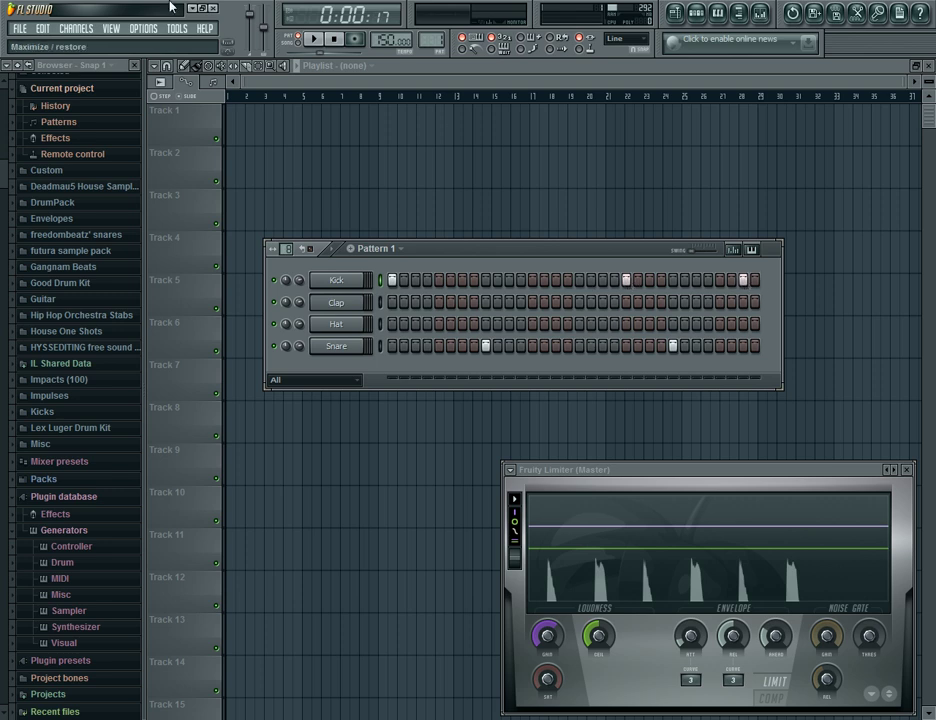
Play Pattern 1 back twice to check the extended drum beat, shifting the step sequencer slightly
click(314, 40)
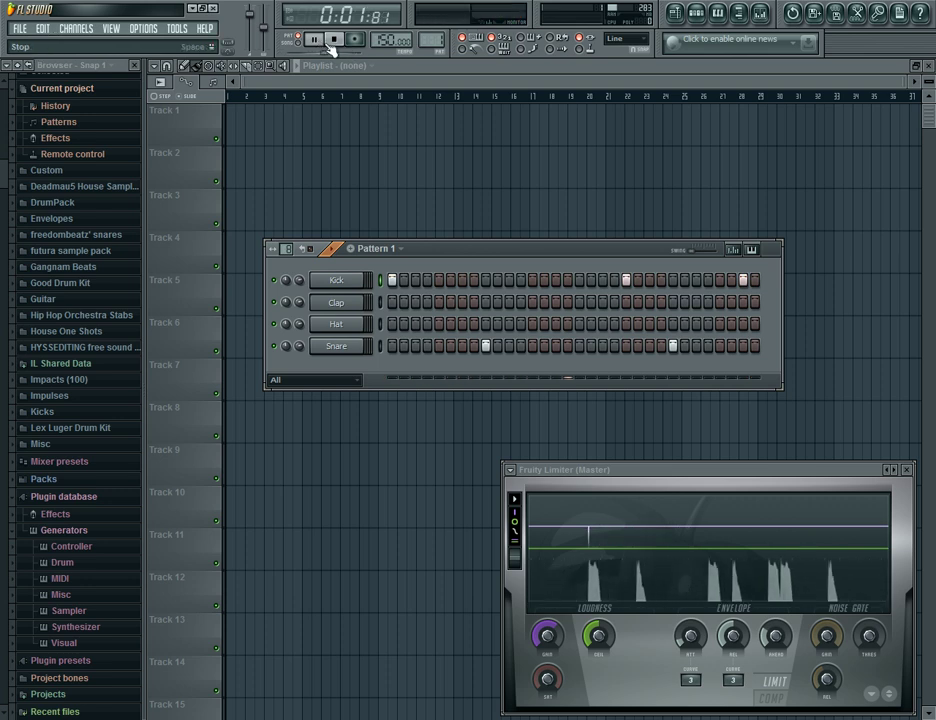
click(322, 43)
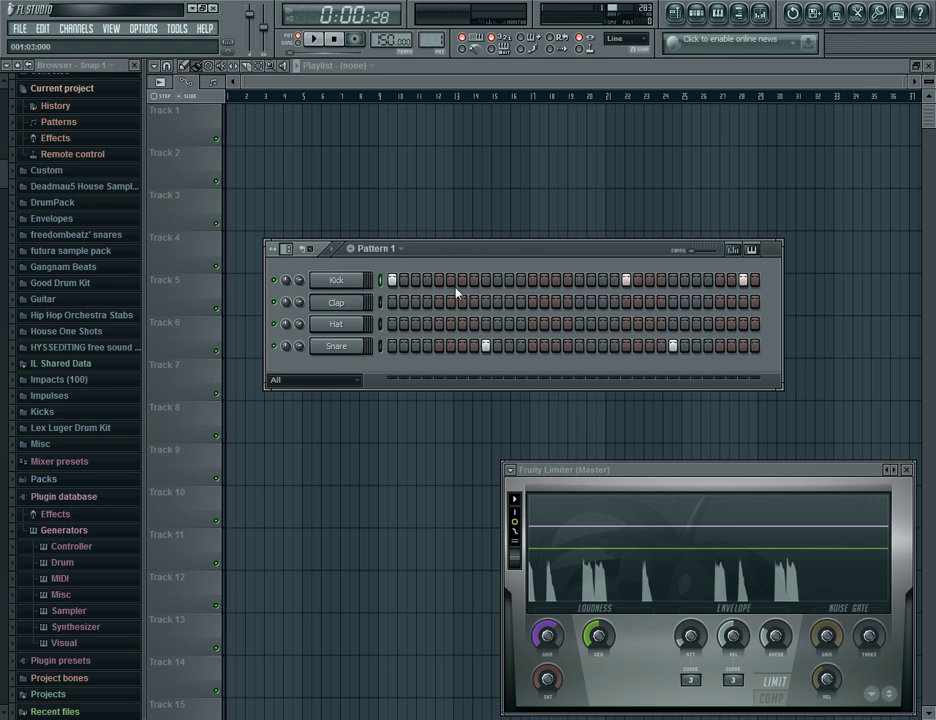
drag(503, 252, 523, 250)
click(335, 42)
click(316, 42)
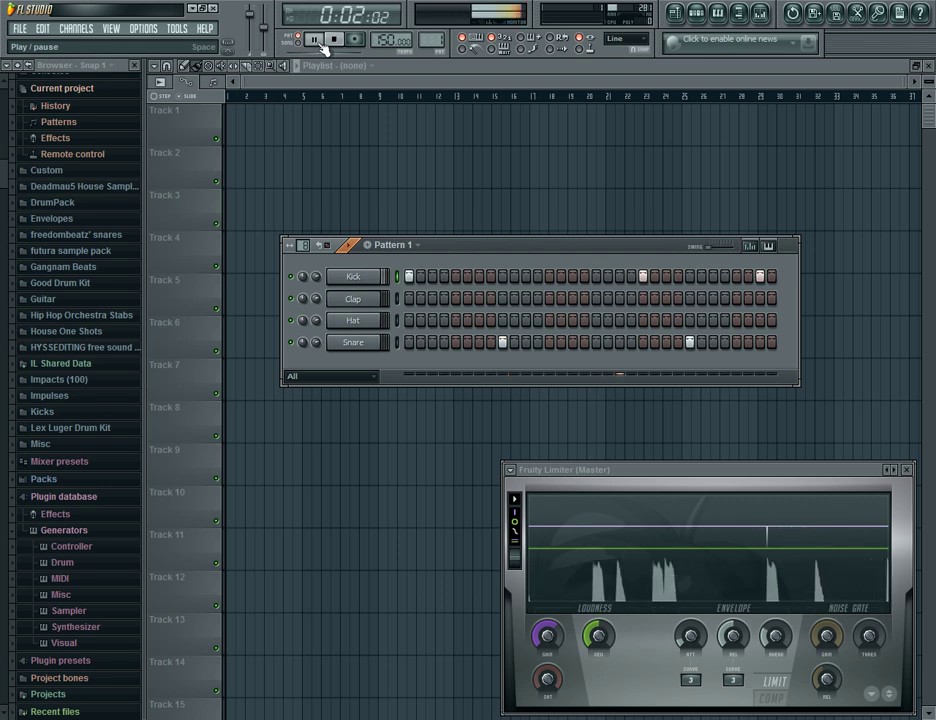
click(319, 42)
Switch playback to song mode and place four consecutive Pattern 1 clips on Track 1 starting at bar 1
click(297, 41)
click(231, 120)
click(272, 138)
drag(242, 124, 344, 109)
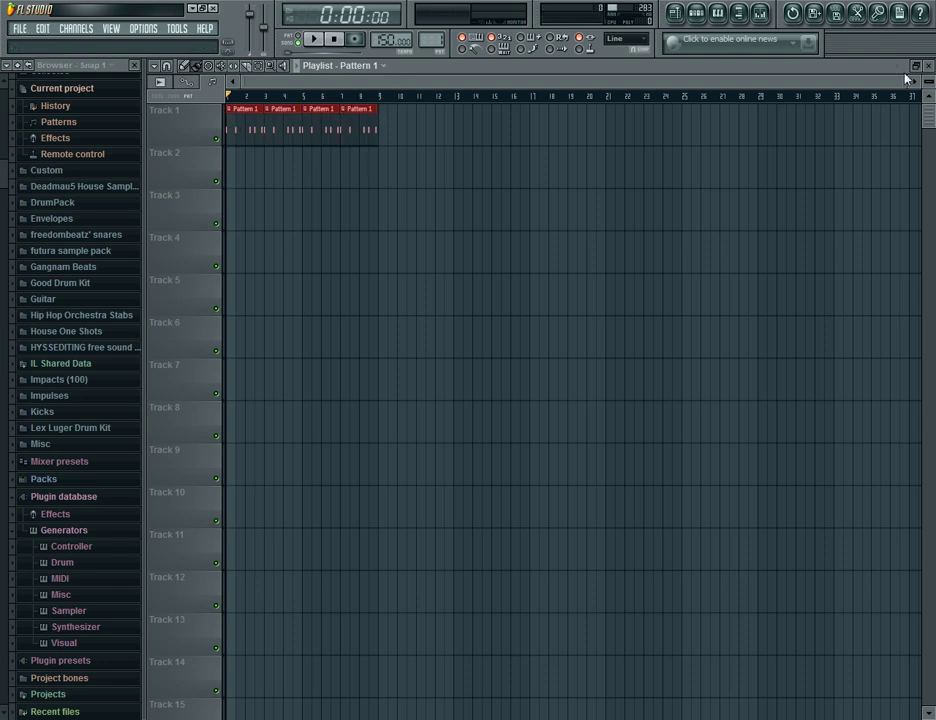
drag(905, 82, 848, 82)
Compare the drum loop with the master channel's Fruity Limiter bypassed and re-enabled during playback, and put the limiter window away
click(761, 15)
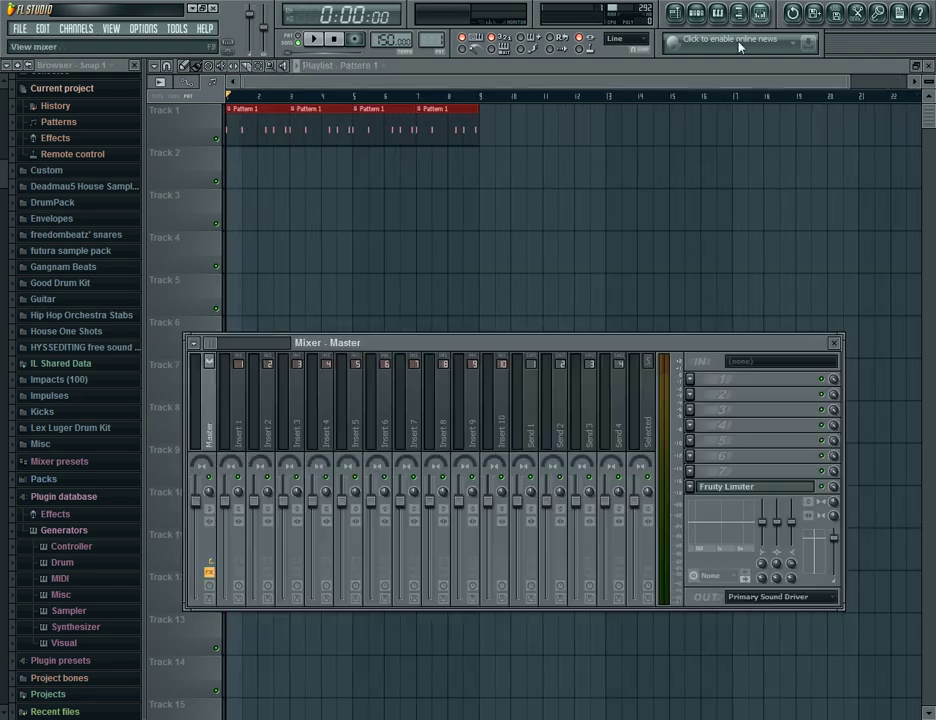
click(745, 497)
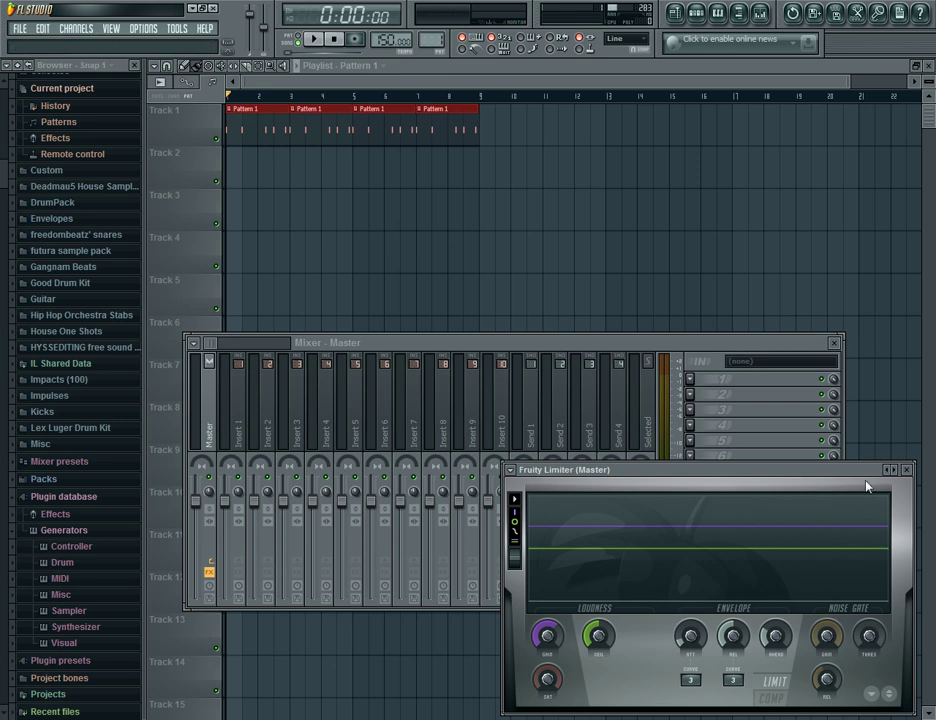
drag(859, 474, 775, 521)
click(821, 494)
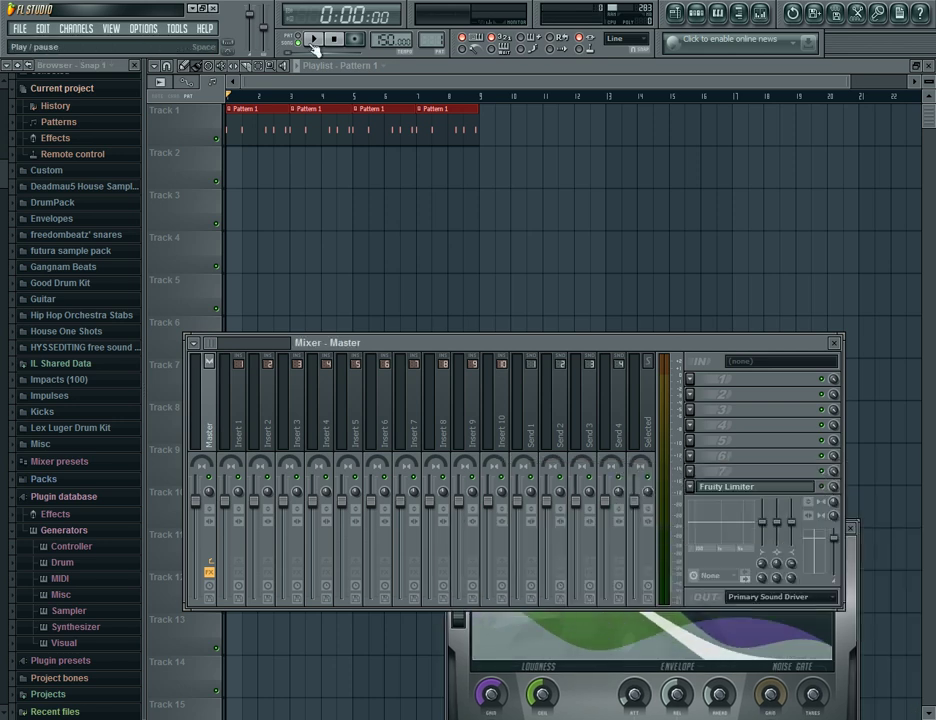
click(326, 44)
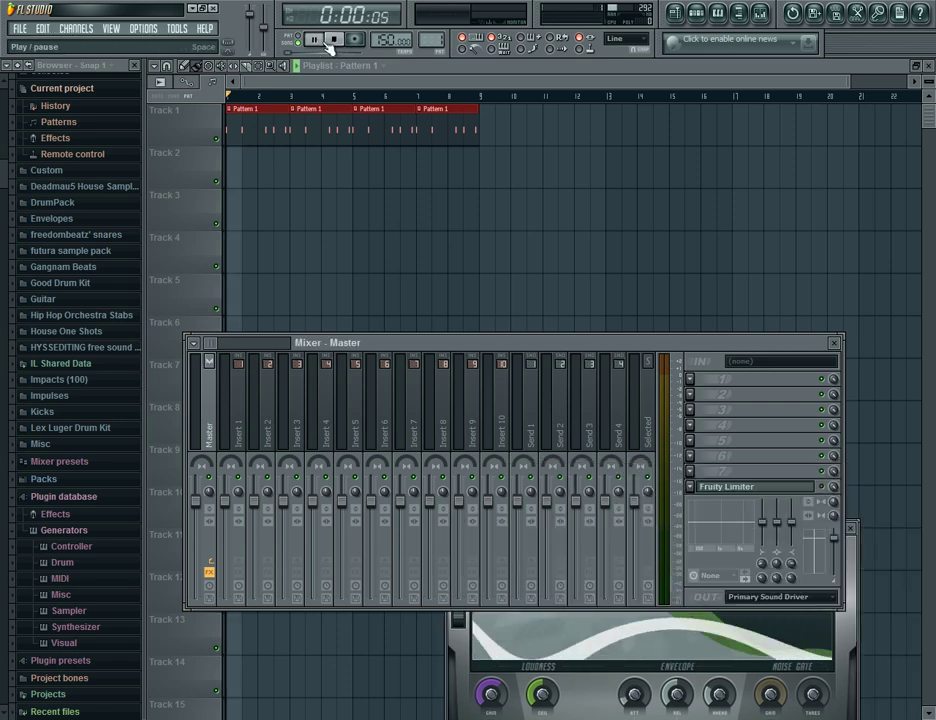
click(822, 488)
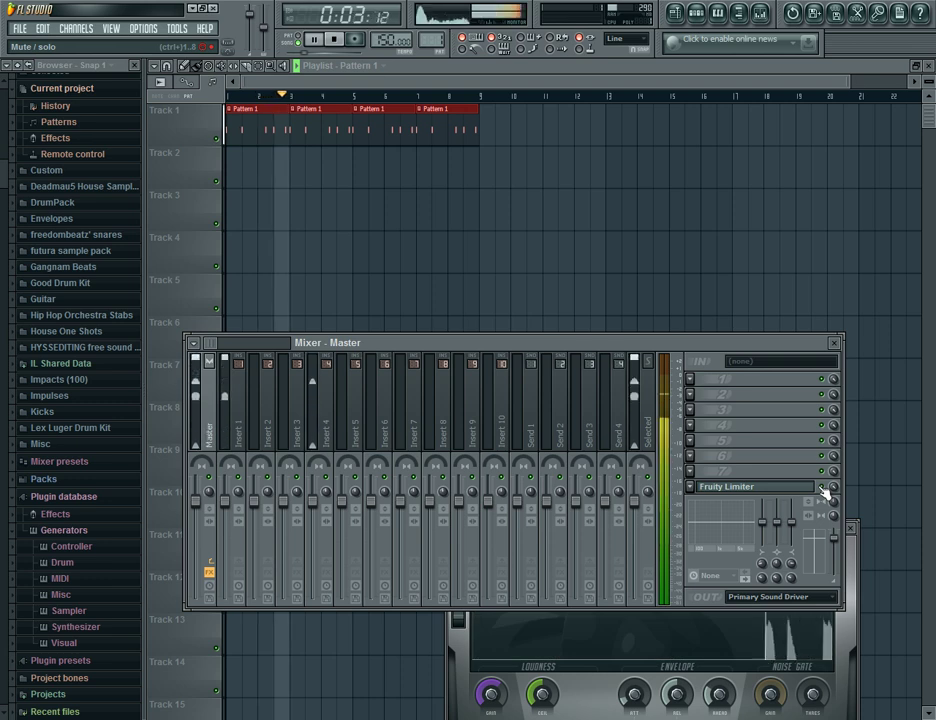
click(317, 42)
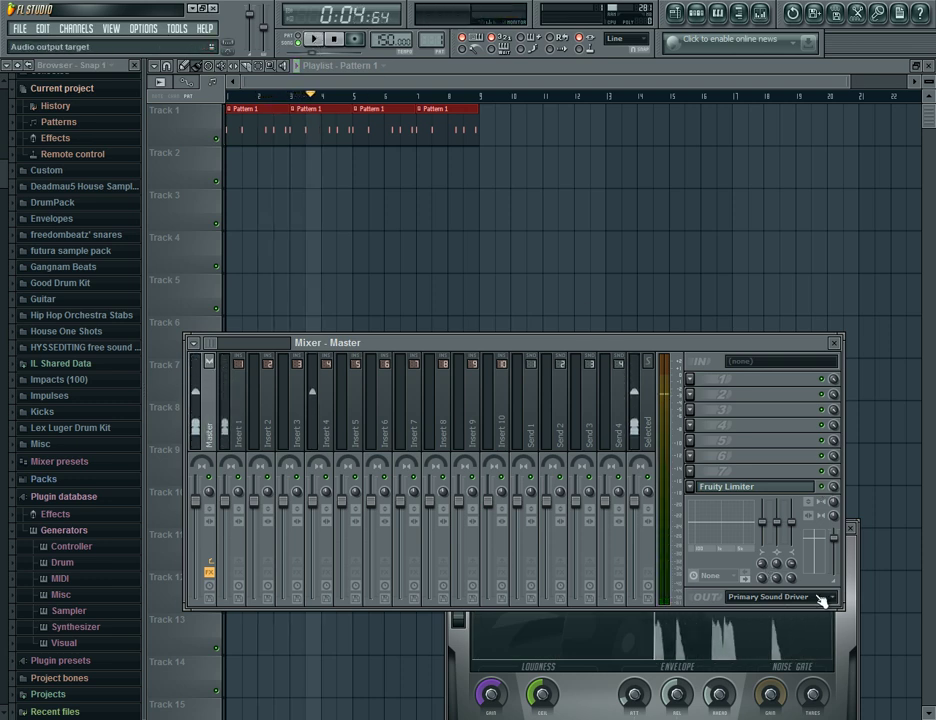
click(842, 631)
drag(800, 524, 735, 400)
click(786, 405)
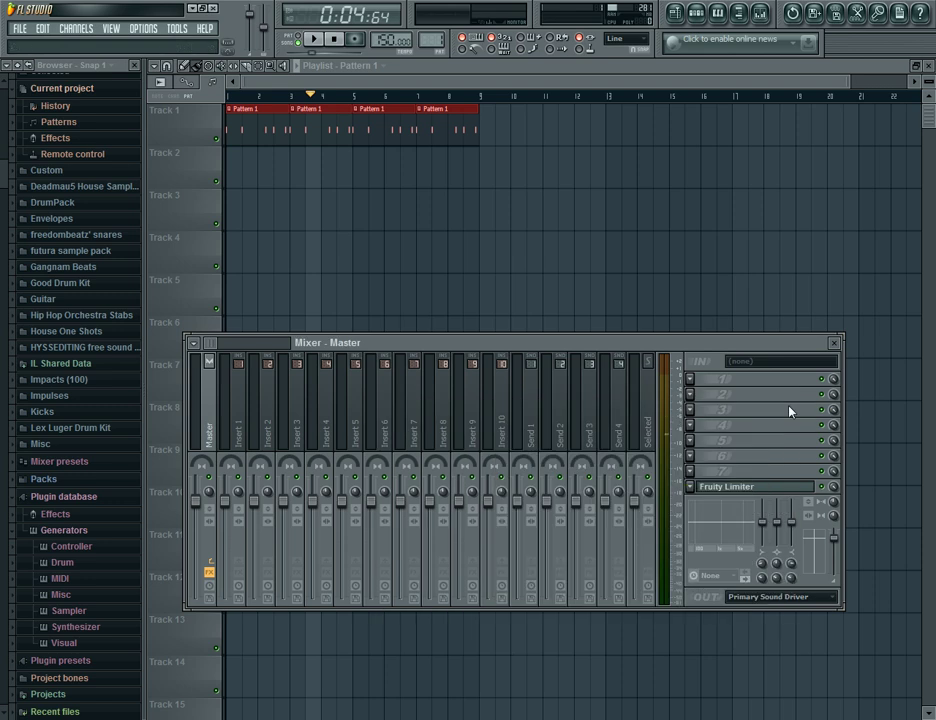
Rewind the song, switch to Pattern 2 and insert a Massive synthesizer channel above the drums
click(229, 97)
click(698, 14)
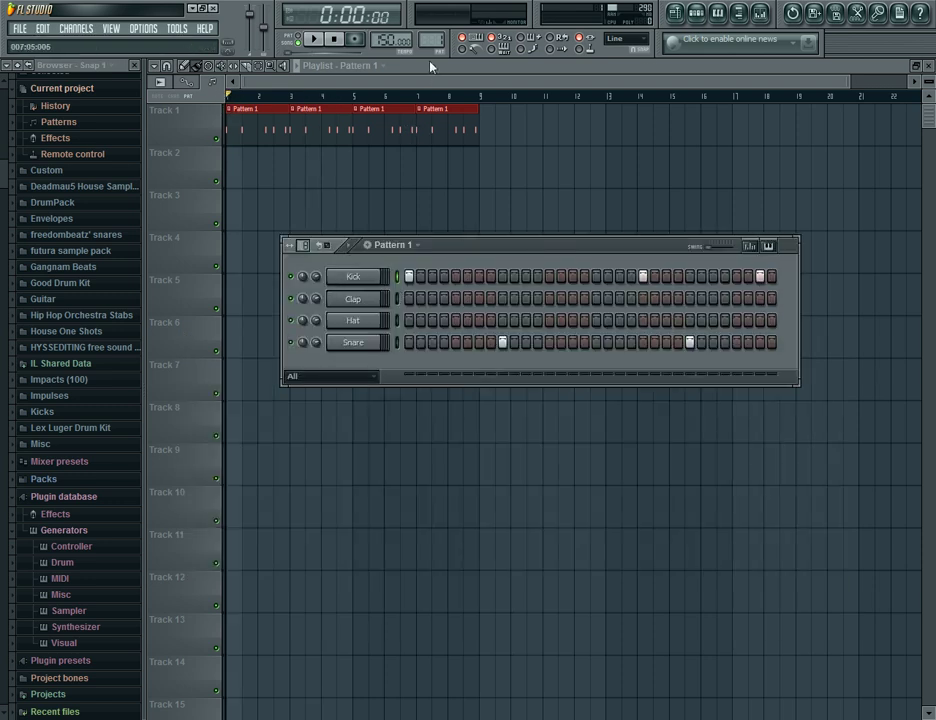
scroll(432, 40, up, 1)
right_click(379, 270)
mouse_move(405, 427)
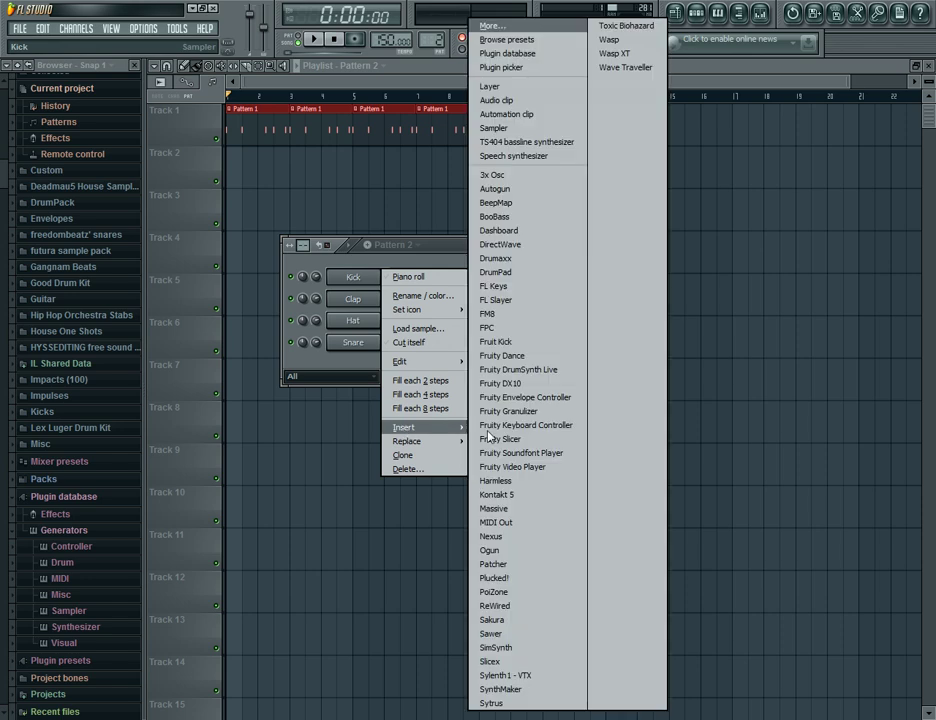
click(524, 509)
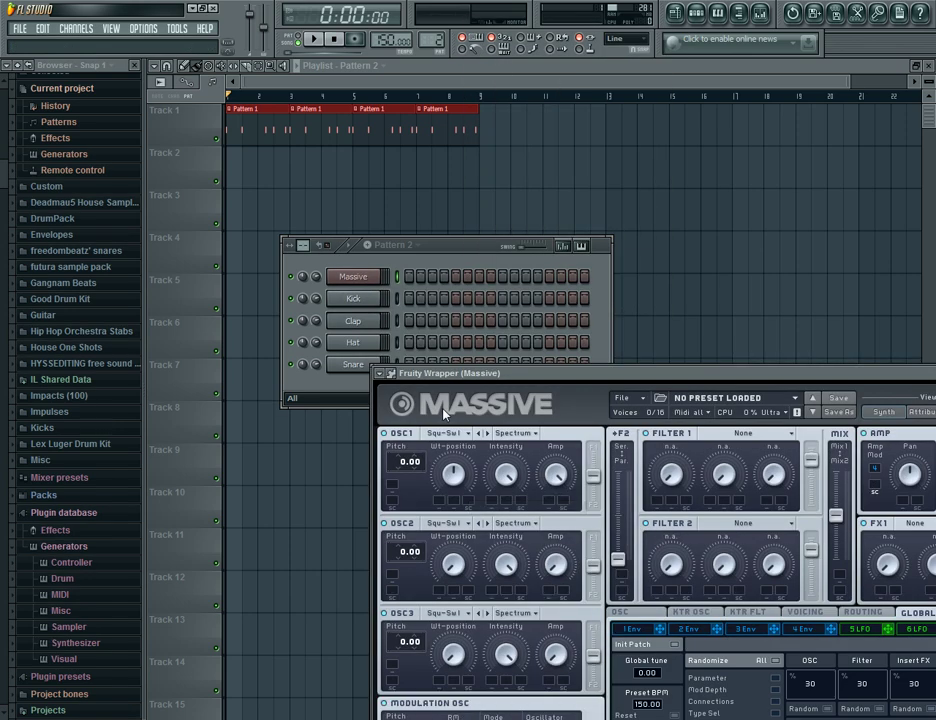
drag(470, 375, 315, 145)
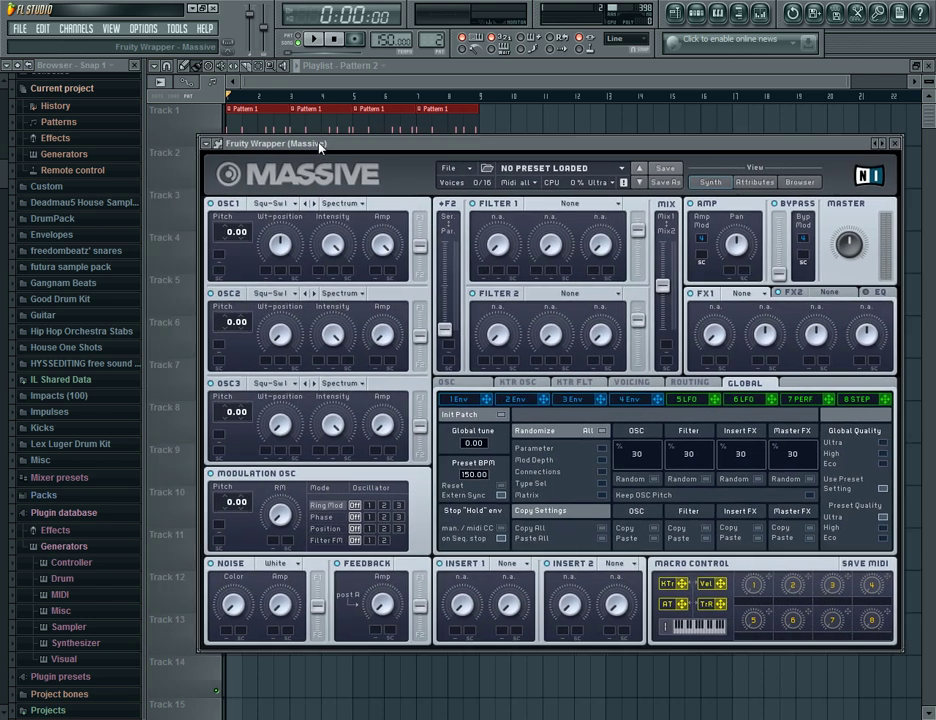
drag(400, 143, 353, 86)
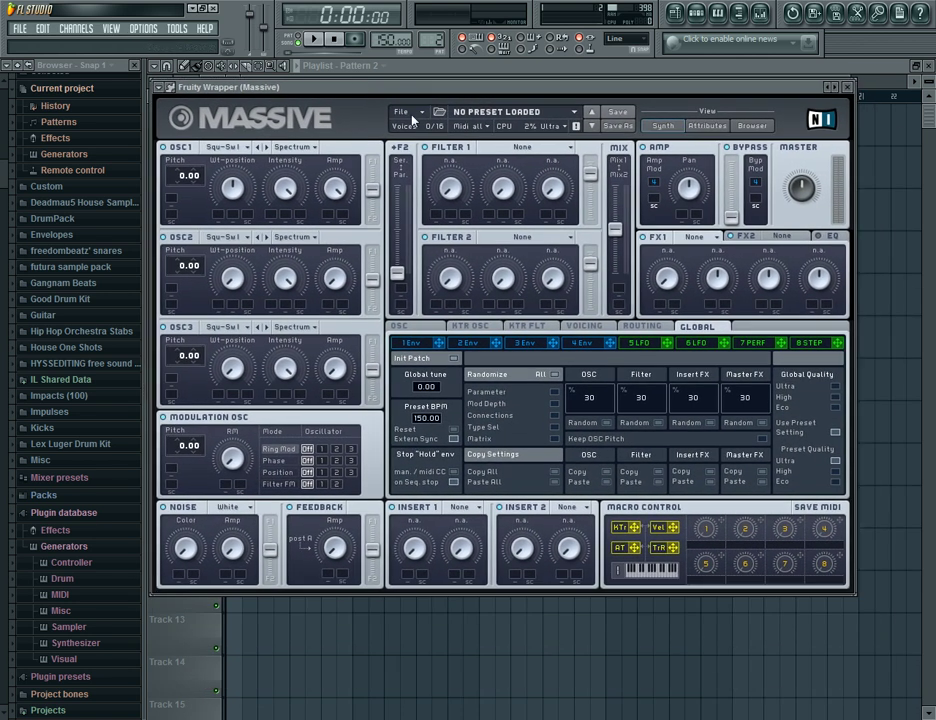
Load the Skrillex preset from Massive's recently used sounds
click(401, 116)
mouse_move(428, 130)
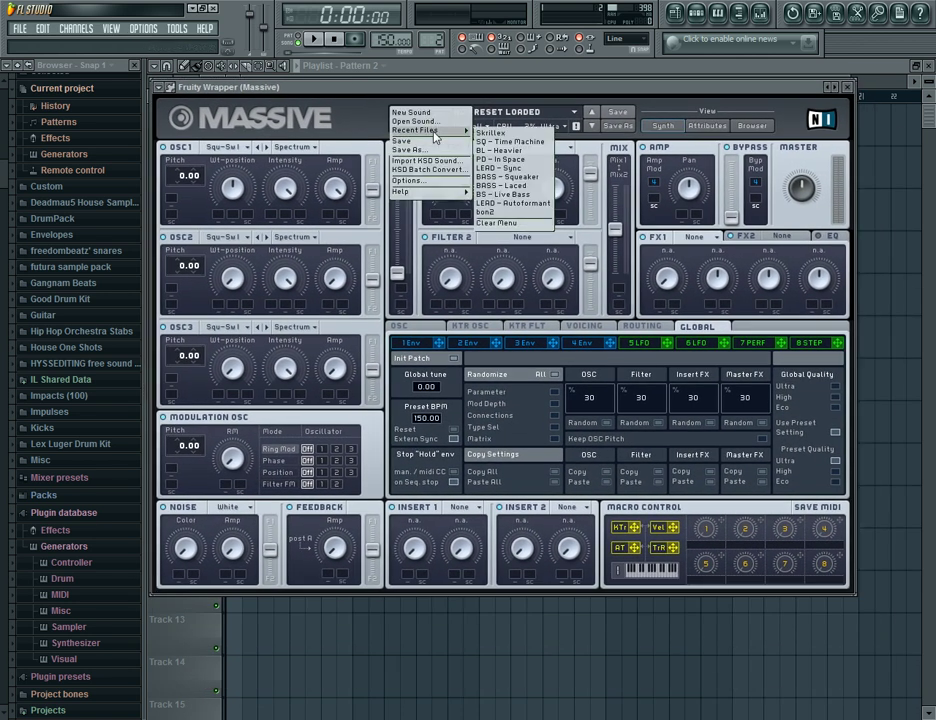
click(511, 135)
drag(373, 87, 408, 150)
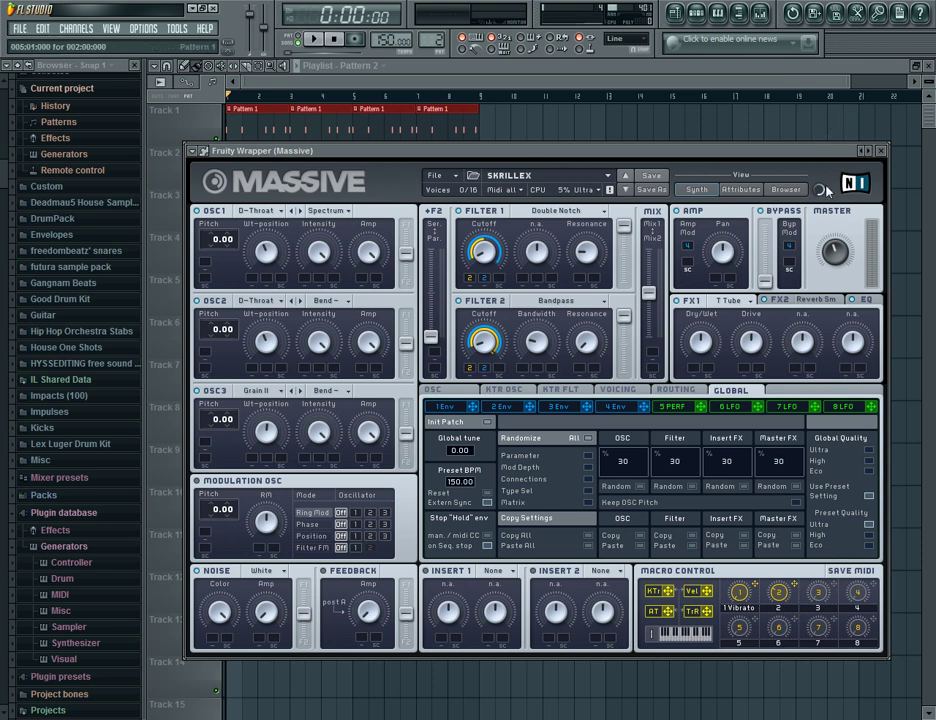
Audition the Skrillex preset at different root notes on the Massive channel's testing keyboard, and bring the synth window back up
click(883, 153)
click(367, 277)
drag(636, 158, 598, 291)
click(530, 260)
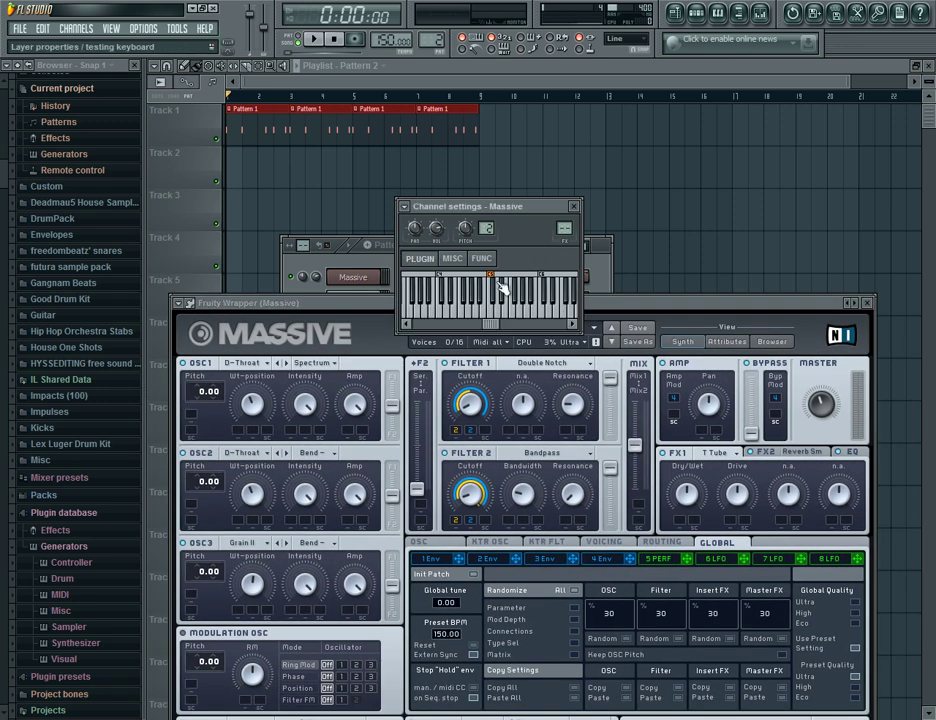
right_click(543, 275)
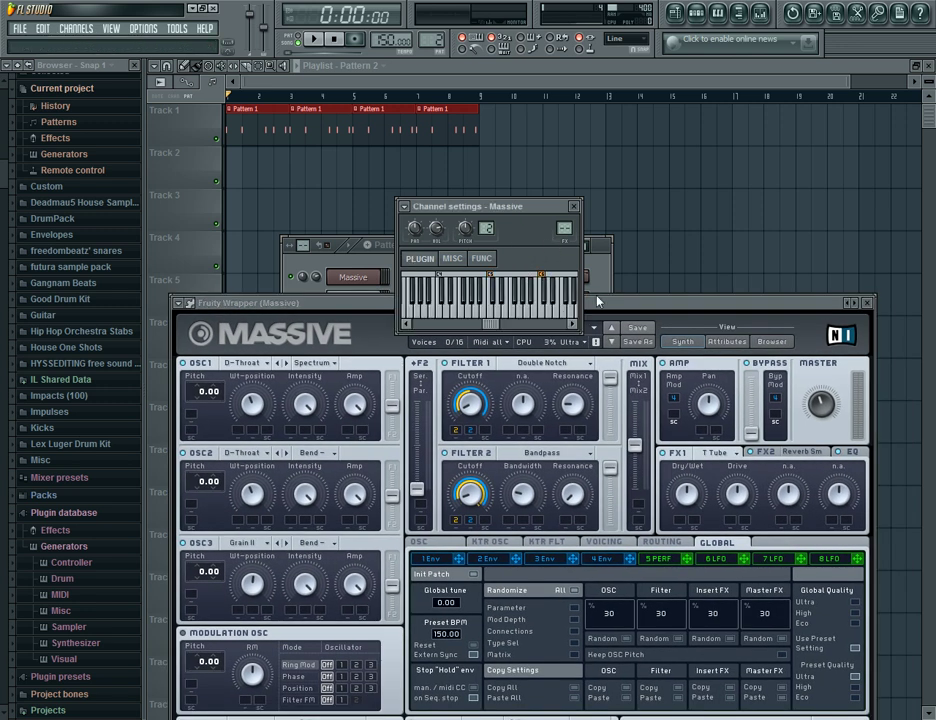
click(547, 285)
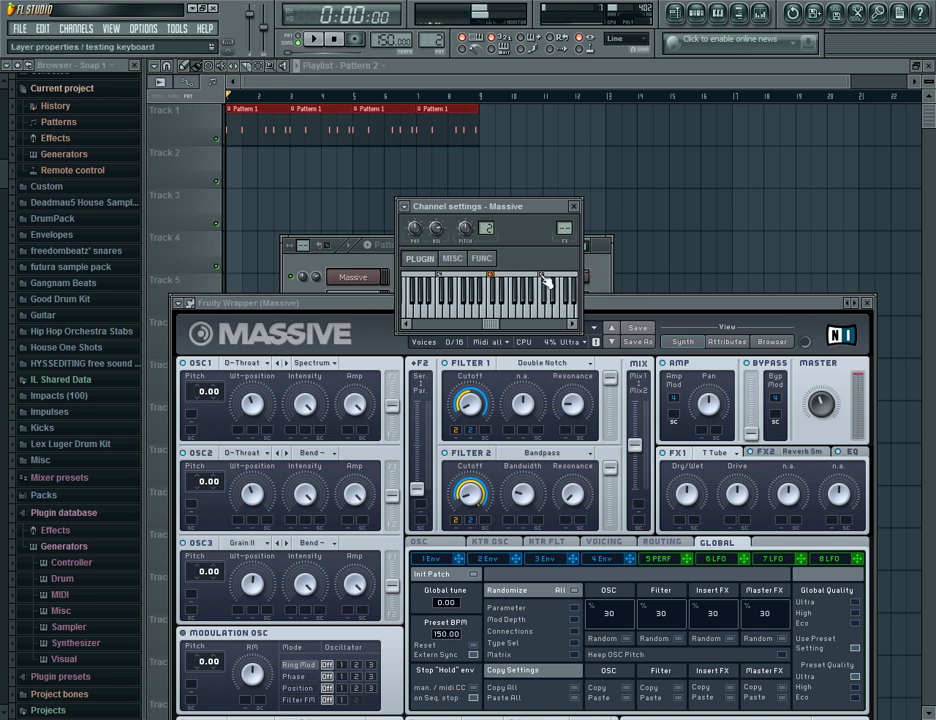
click(380, 267)
drag(620, 302, 643, 166)
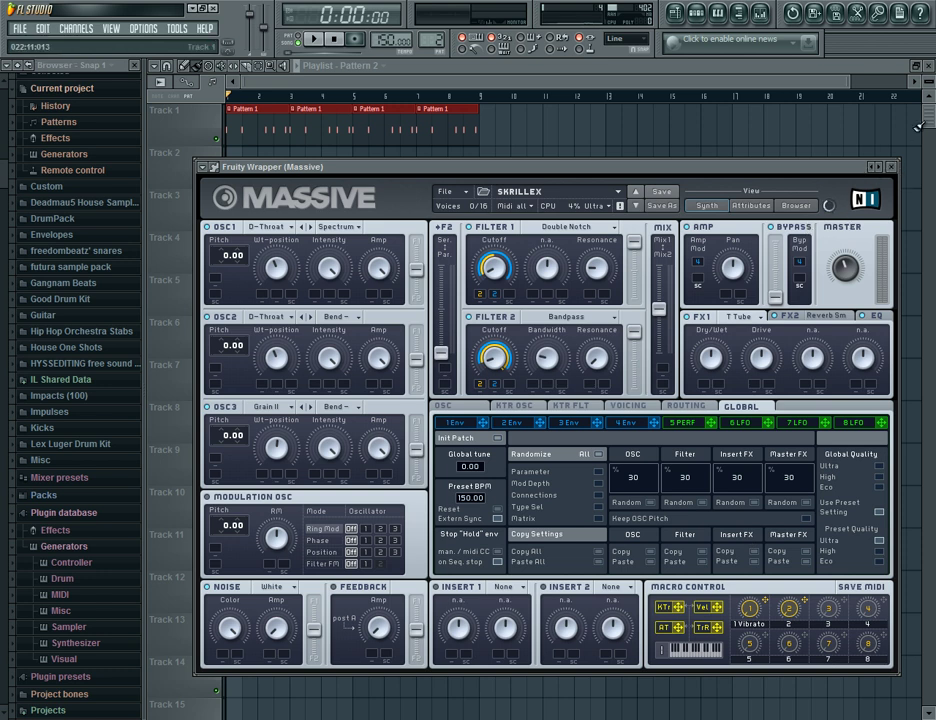
Open the Massive channel's piano roll for Pattern 2 and label its keys with note names
click(892, 167)
right_click(355, 221)
click(392, 226)
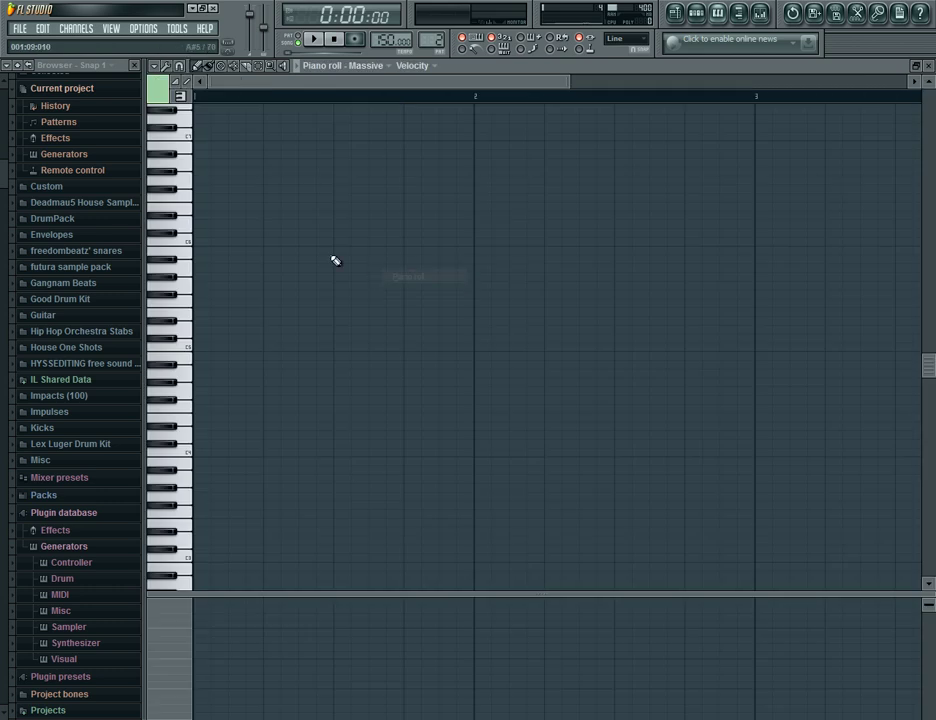
click(178, 349)
click(183, 97)
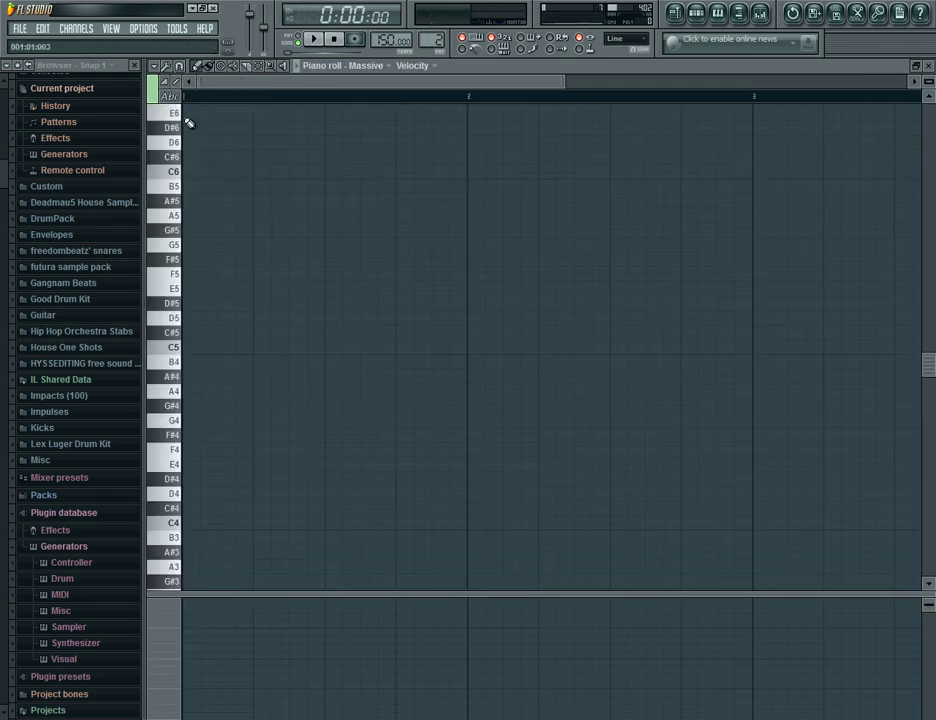
Add an F4 note at the start of bar 1, lengthen it to half a bar, and play it back
click(181, 392)
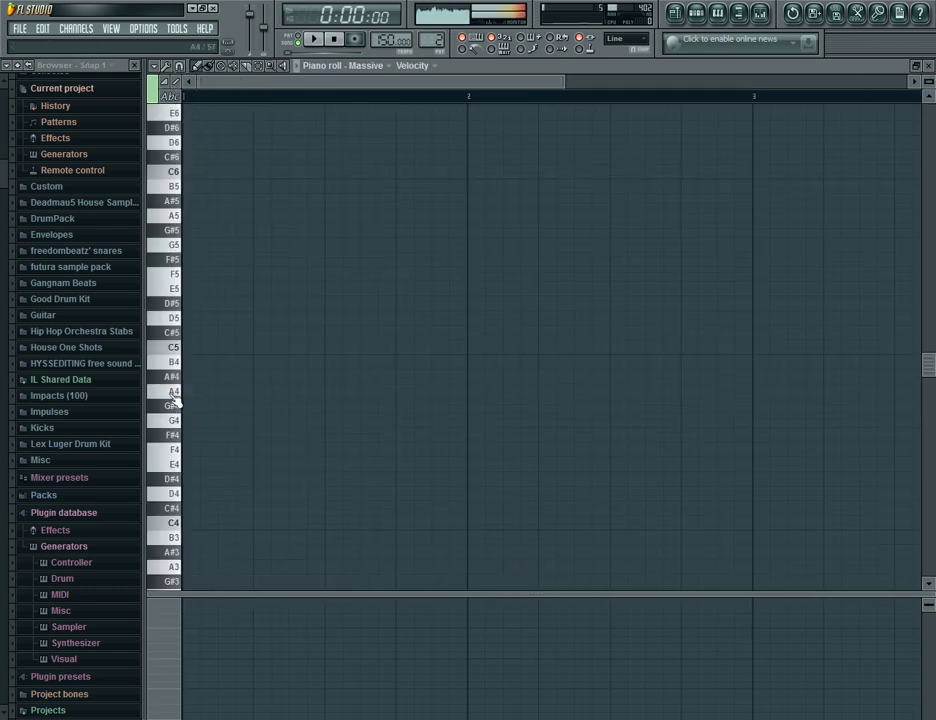
click(175, 450)
click(175, 450)
click(186, 451)
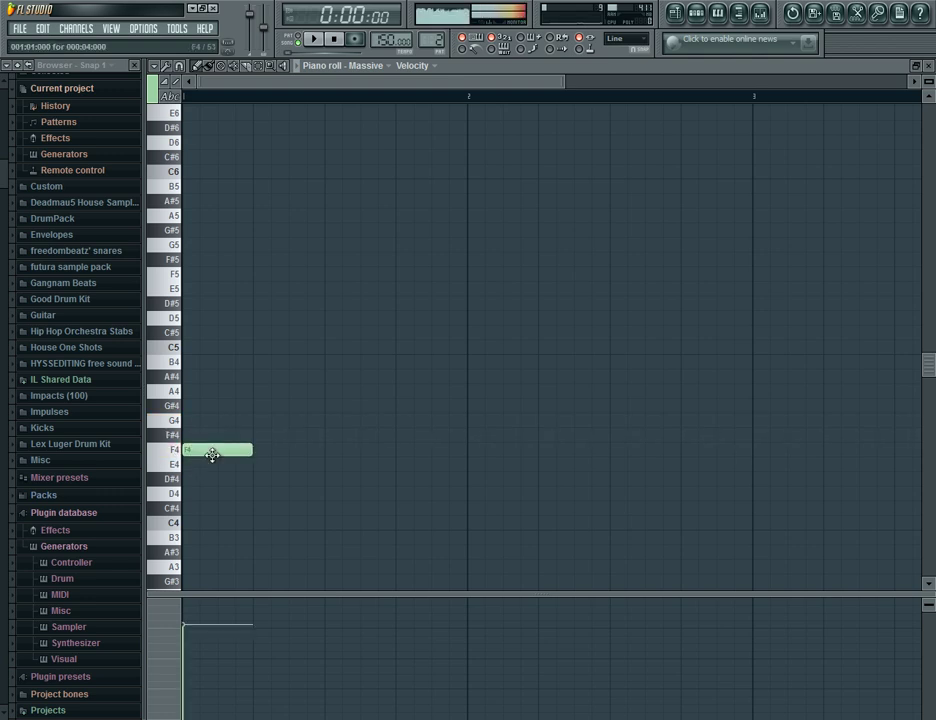
drag(253, 455, 323, 452)
click(313, 39)
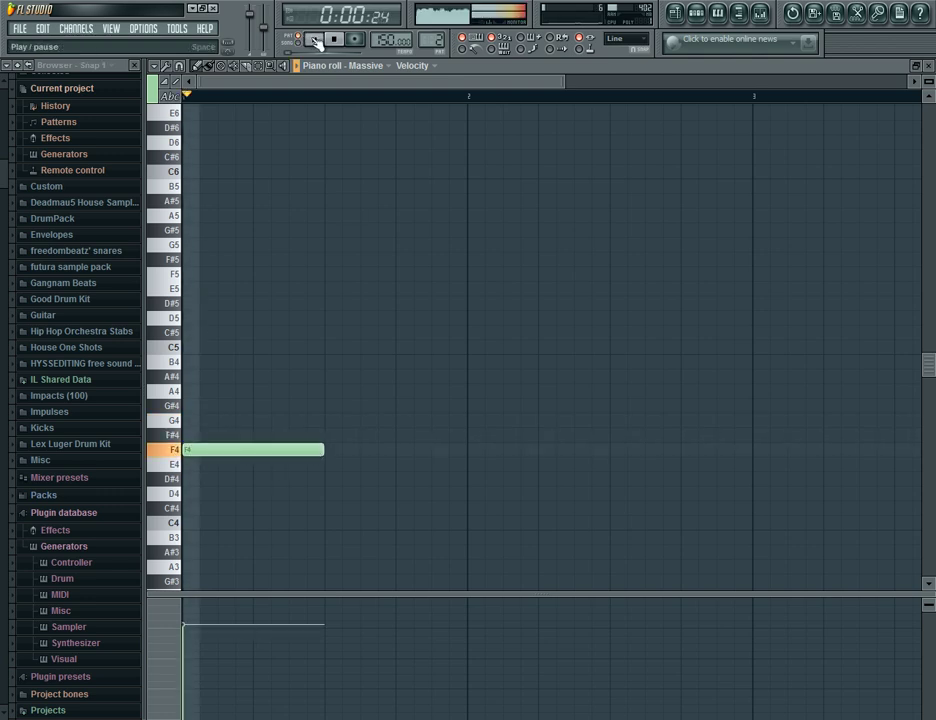
Add a second F4 note at the start of bar 3, lengthen it to one full bar, and play the pattern back
click(315, 40)
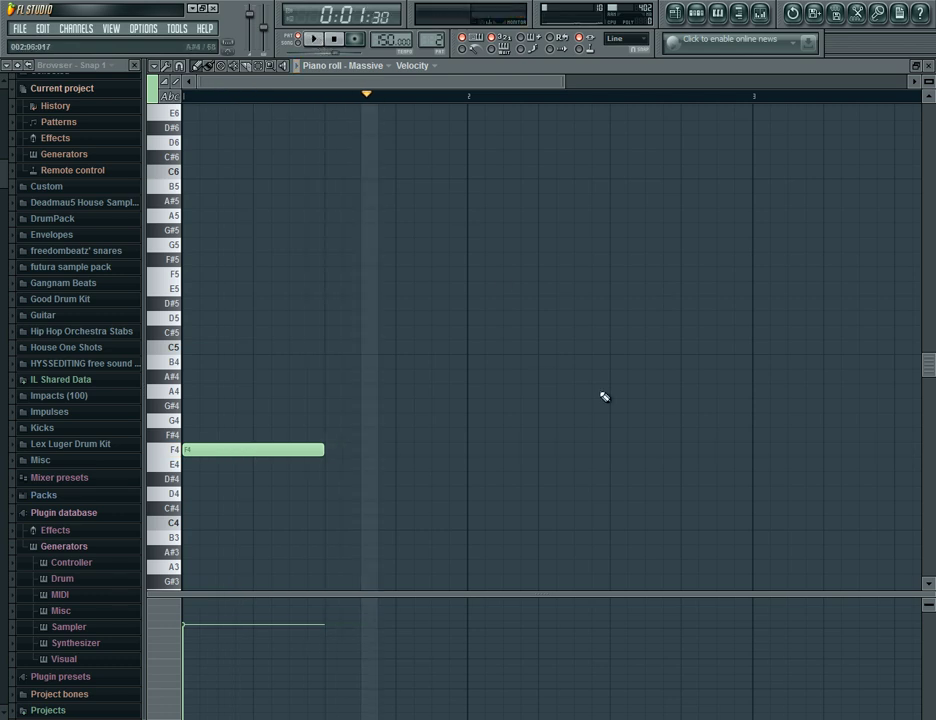
click(755, 452)
drag(461, 83, 399, 90)
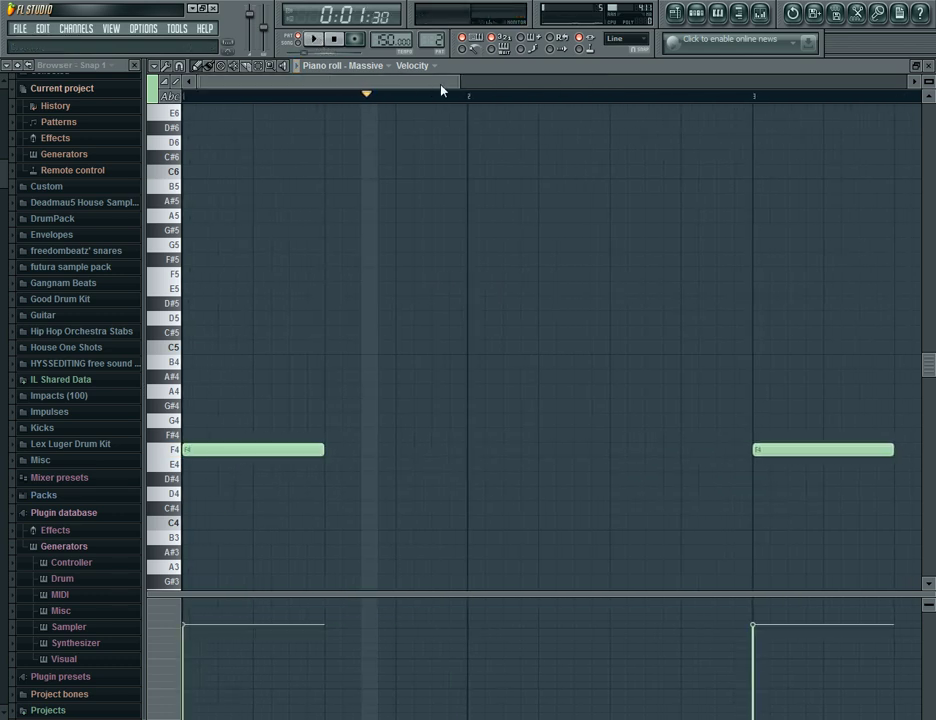
drag(455, 84, 728, 84)
drag(527, 453, 601, 453)
click(333, 40)
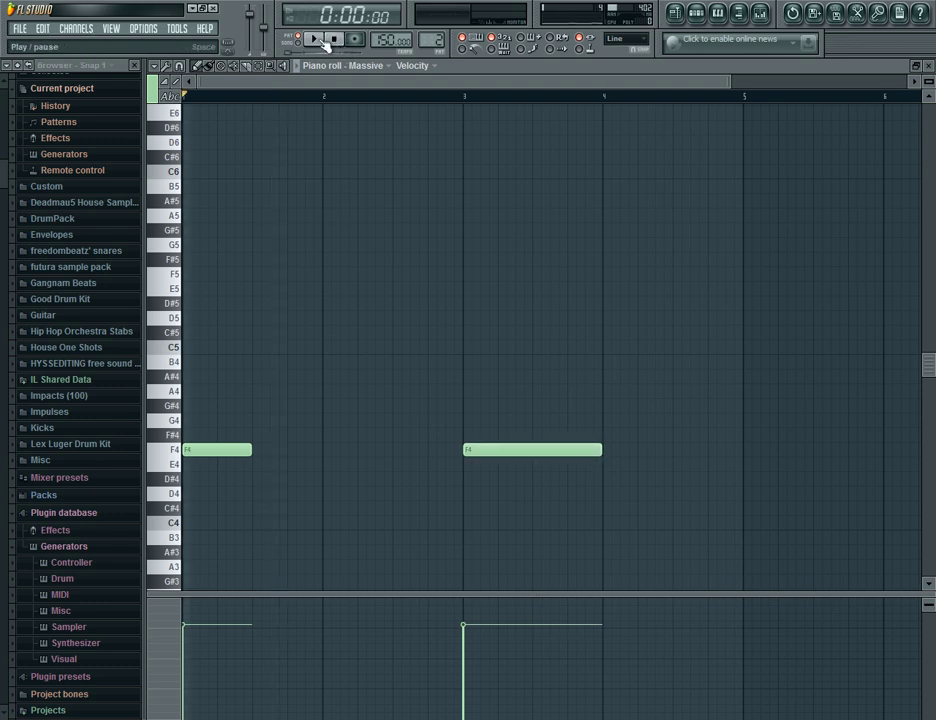
click(315, 40)
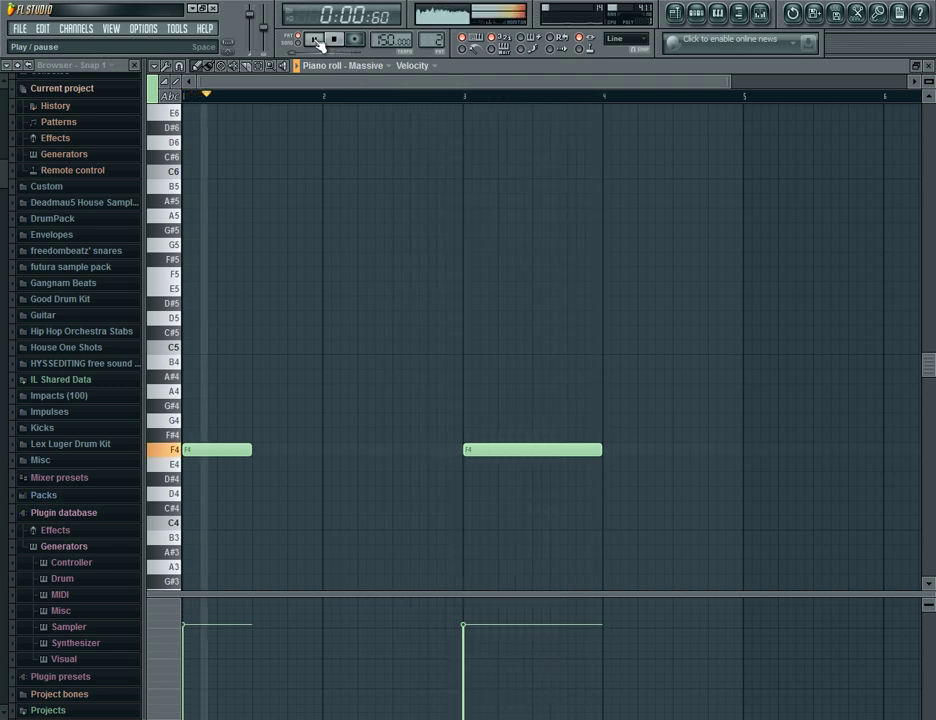
click(336, 40)
Place Pattern 2 on Track 2 of the playlist at bars 1 and 5, and play the song
click(925, 68)
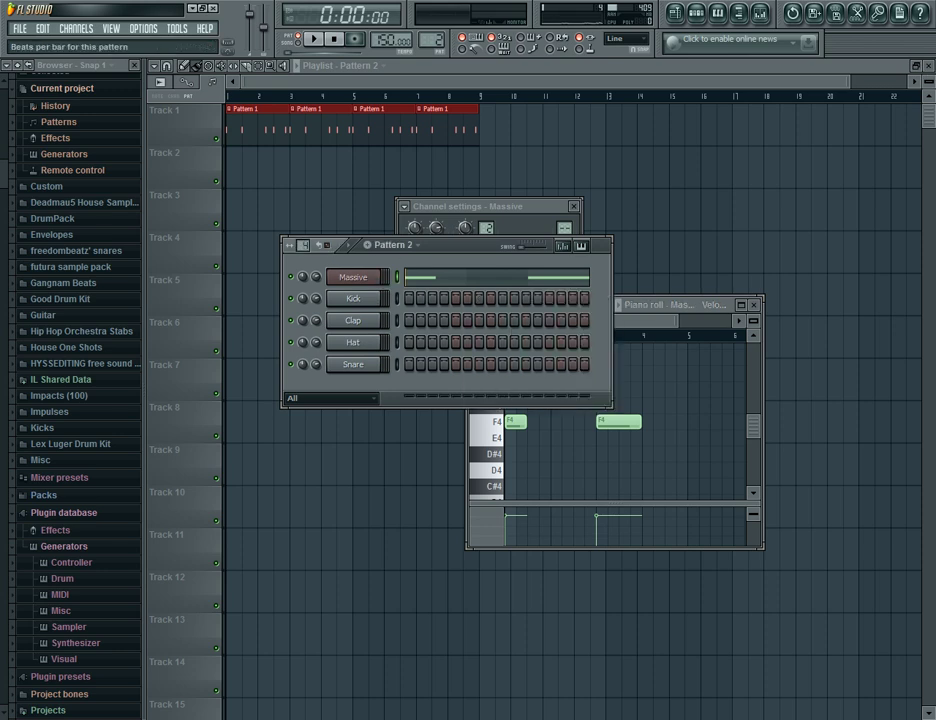
click(228, 172)
click(356, 165)
click(313, 40)
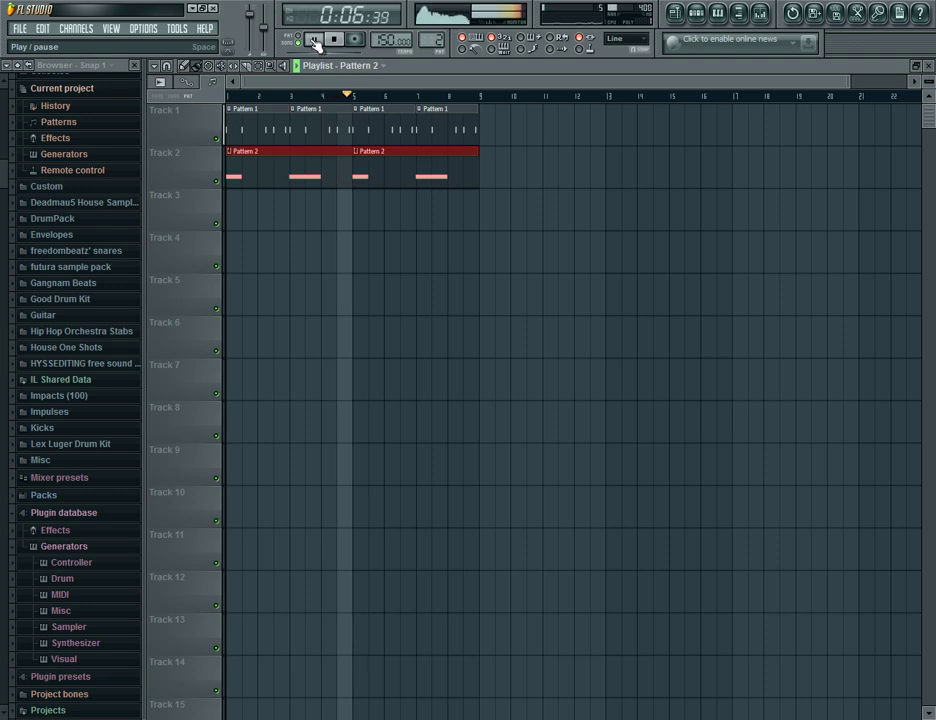
click(314, 42)
key(space)
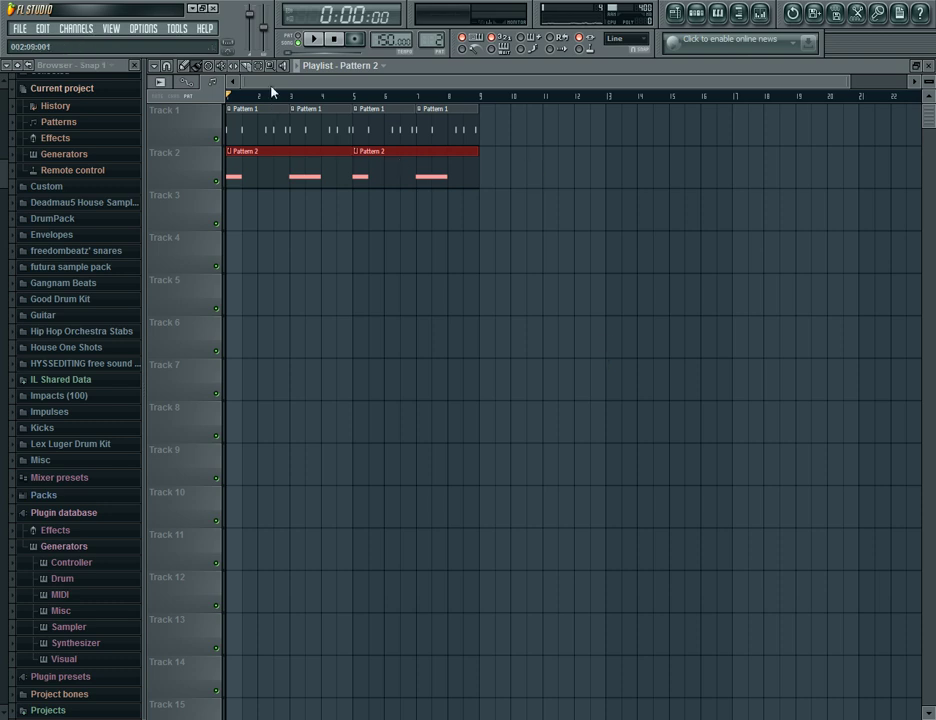
Select the song's first four bars and create an automation clip for Massive's macro control 2
drag(228, 98, 355, 96)
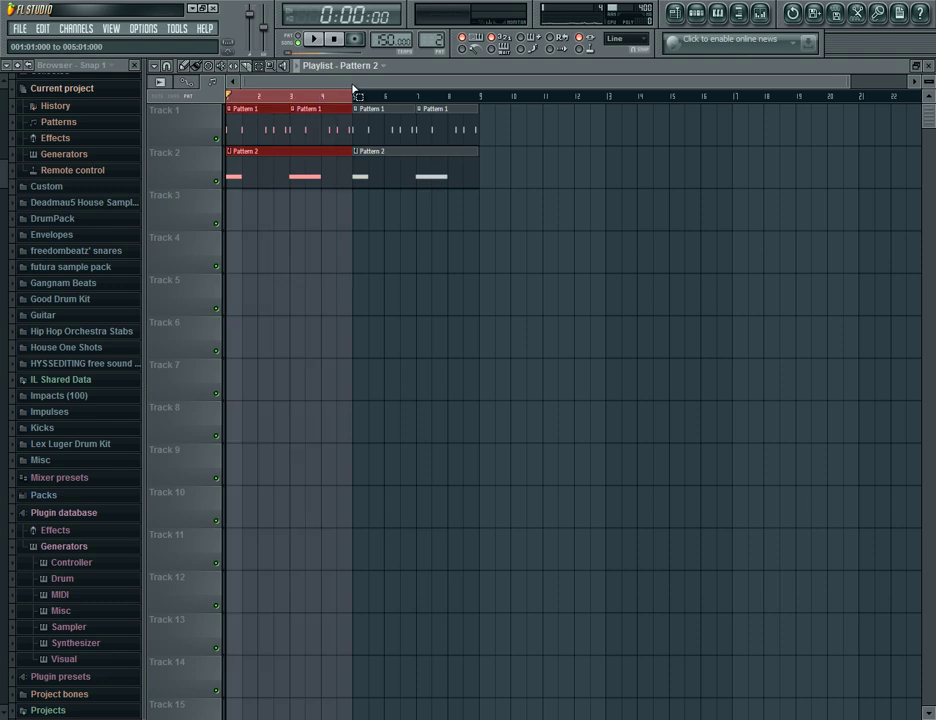
click(717, 13)
click(356, 278)
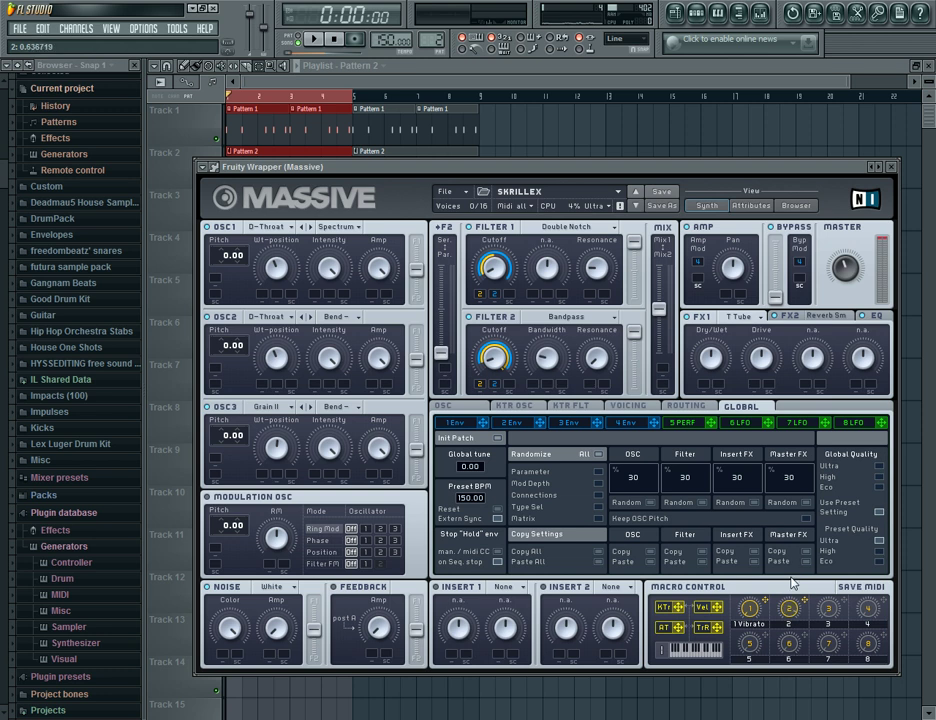
click(178, 30)
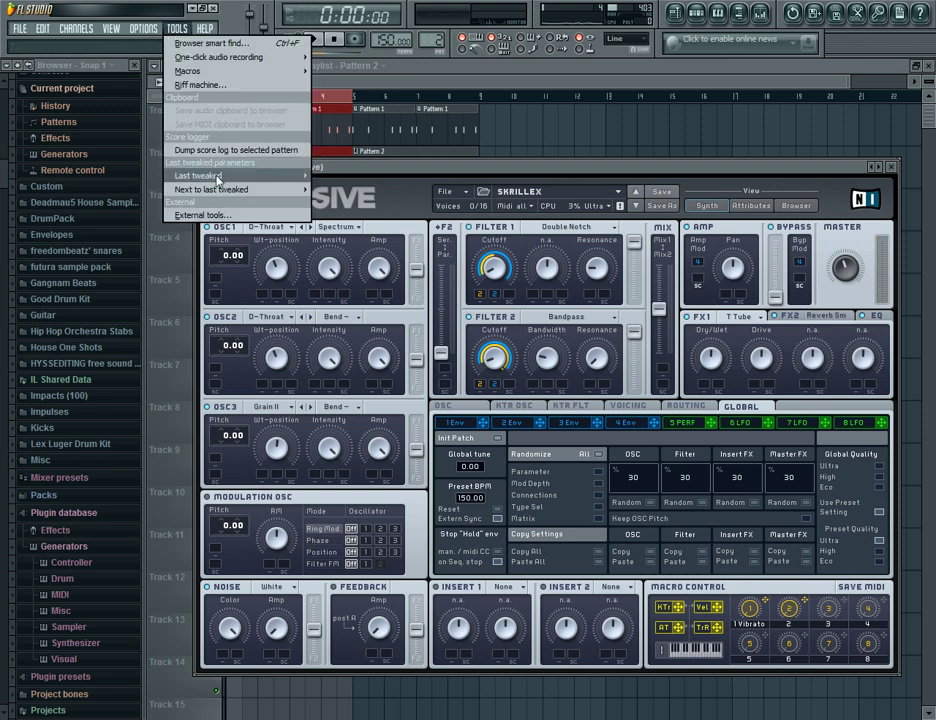
mouse_move(213, 176)
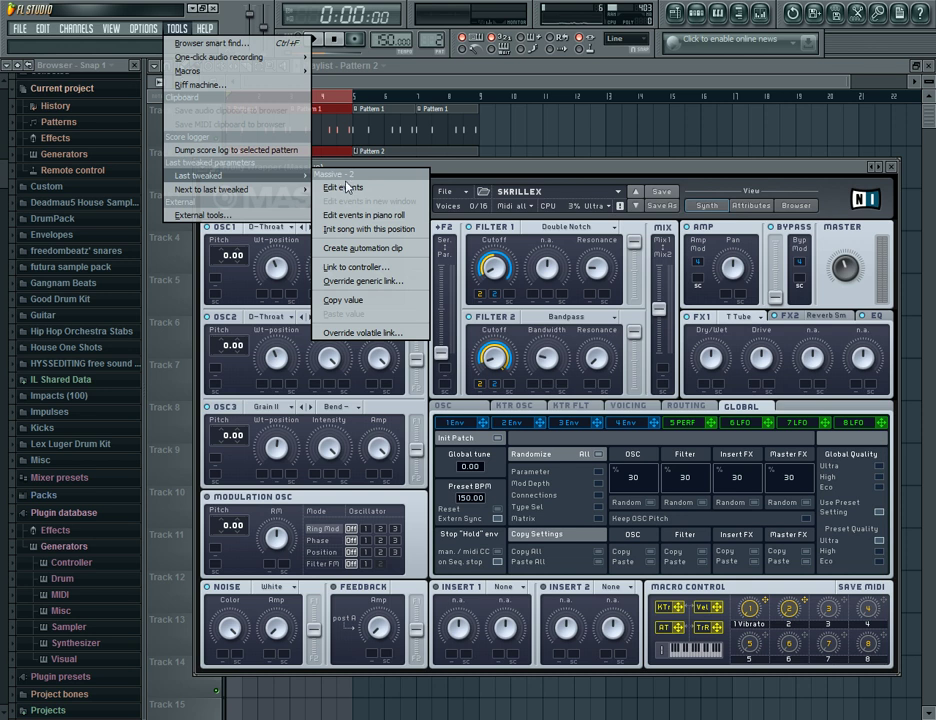
click(358, 247)
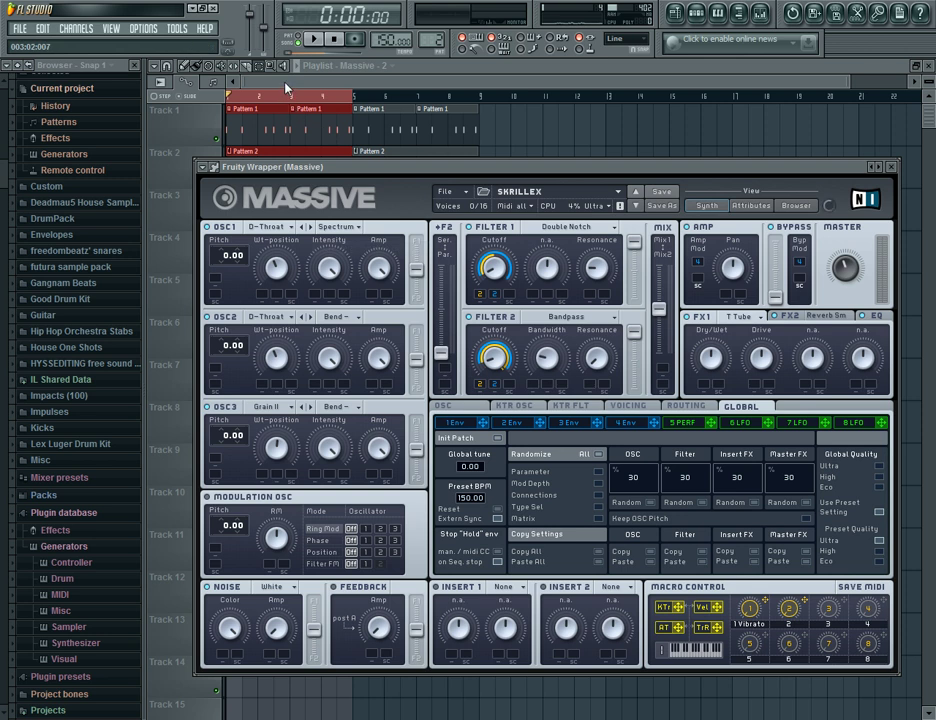
Shape the Massive - 2 envelope to fall across the first bass note and peak midway through the second, and play it back
click(616, 80)
drag(847, 83, 429, 83)
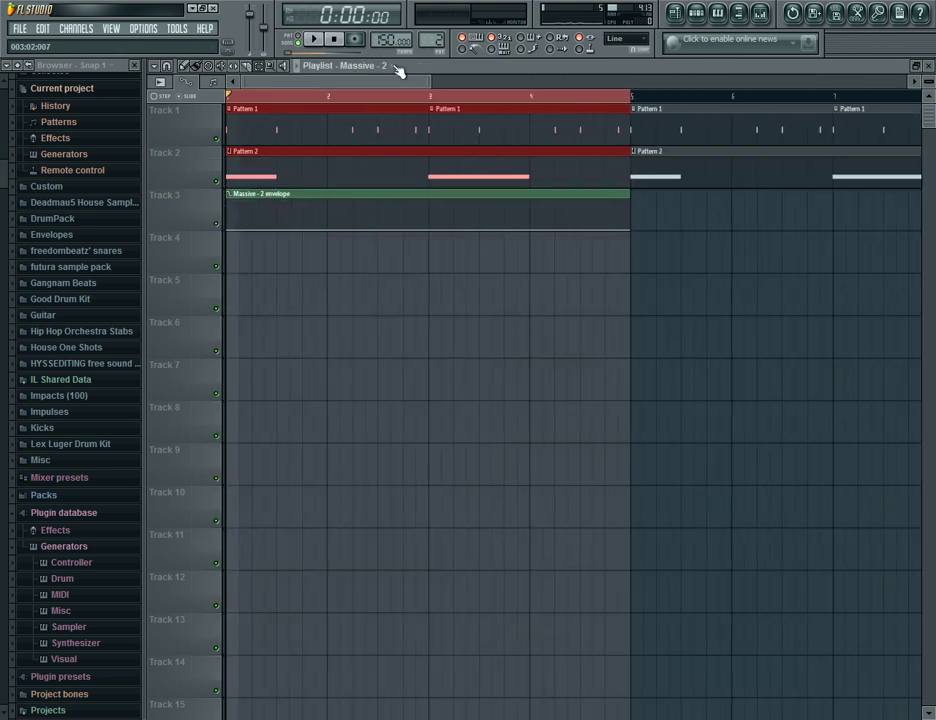
click(249, 223)
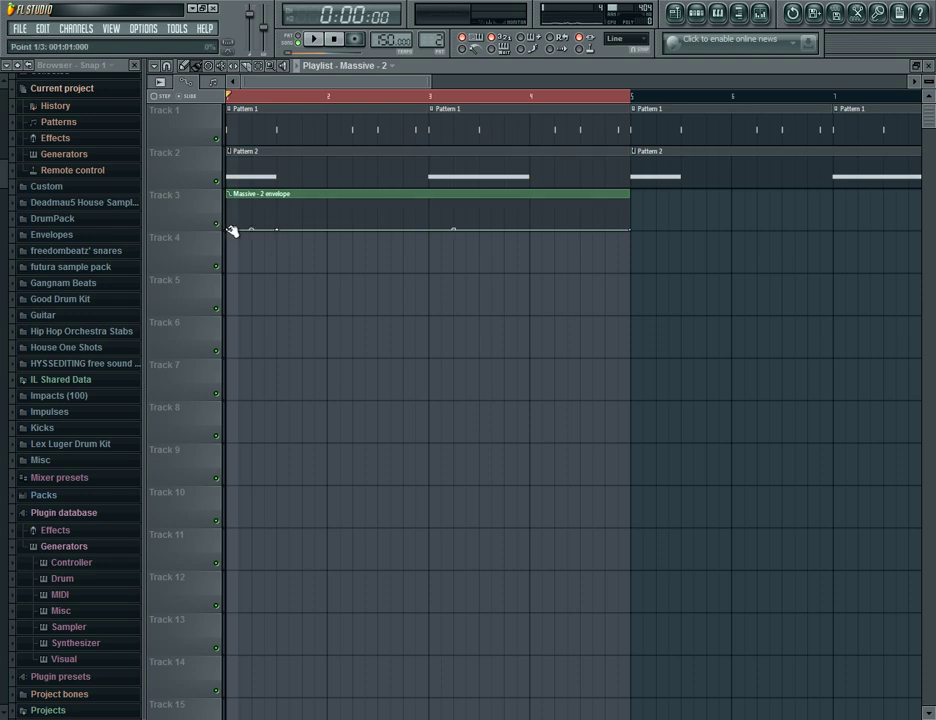
right_click(255, 231)
right_click(532, 228)
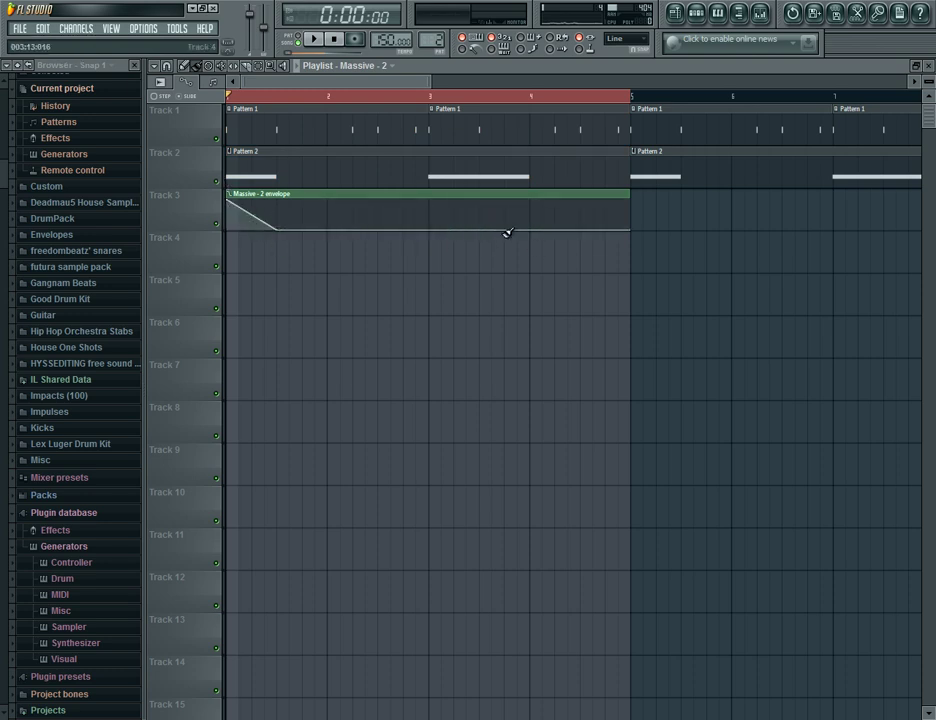
drag(484, 232, 479, 201)
click(313, 39)
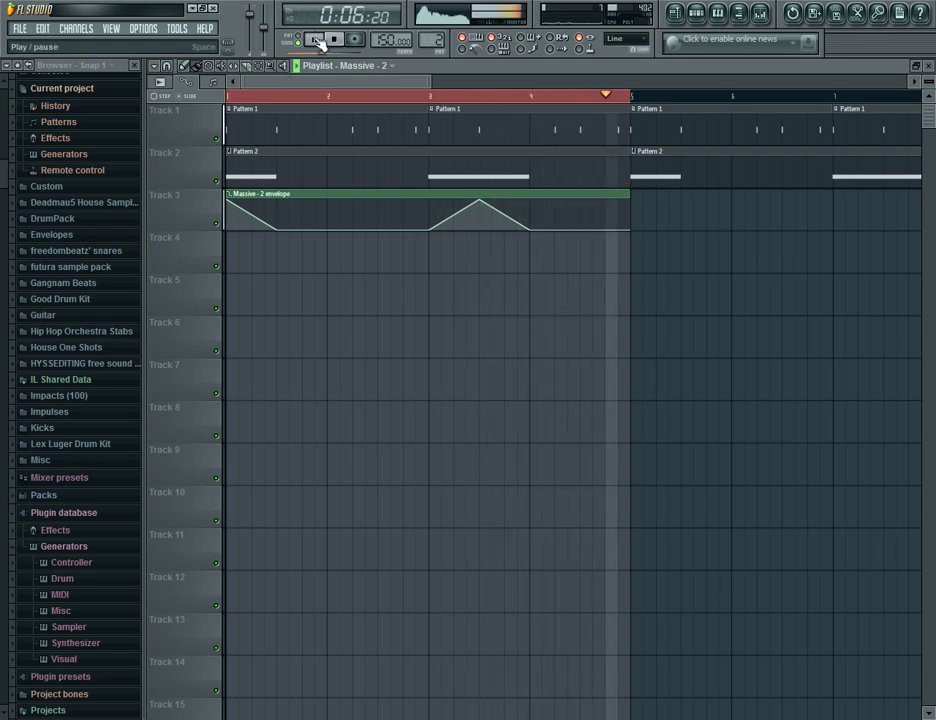
click(316, 42)
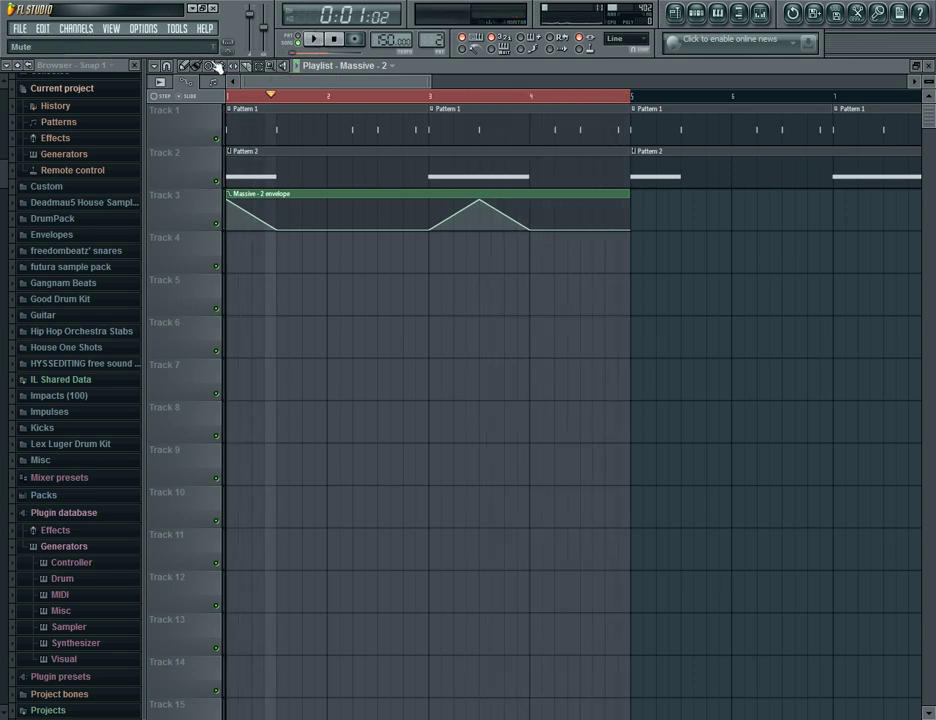
Place a copy of the Massive - 2 envelope at bar 5 on Track 3, and clear the playlist's time selection
click(636, 221)
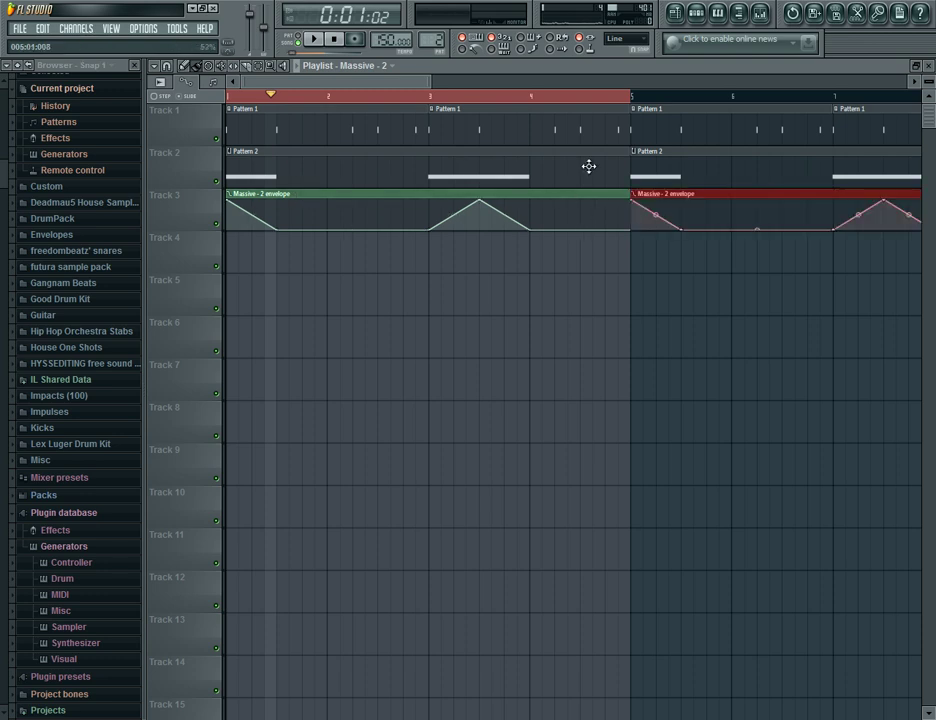
drag(428, 80, 572, 80)
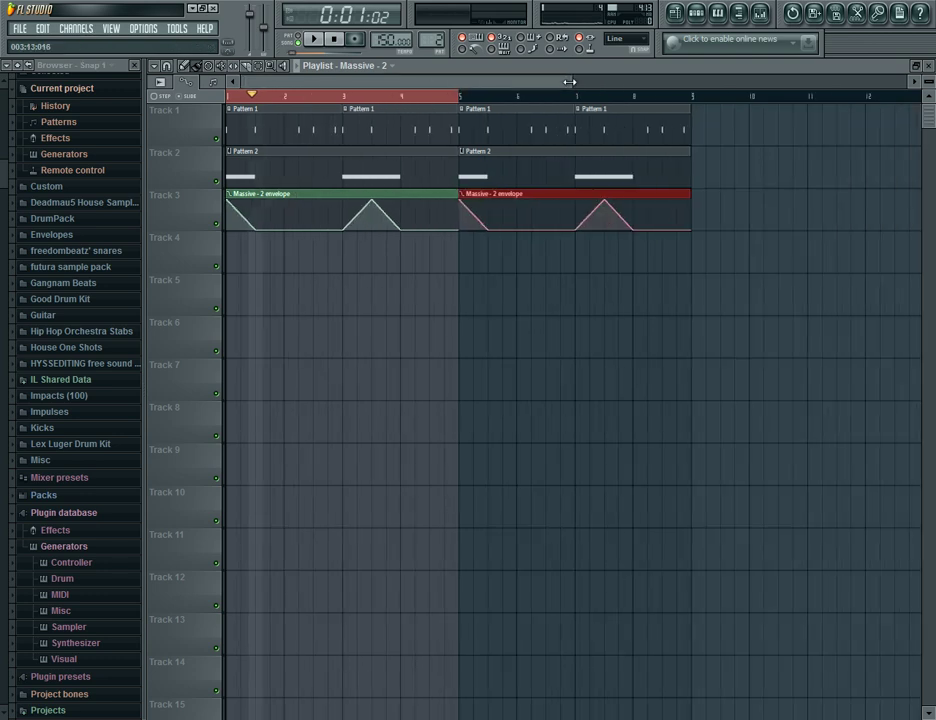
ctrl+click(264, 94)
drag(242, 101, 230, 90)
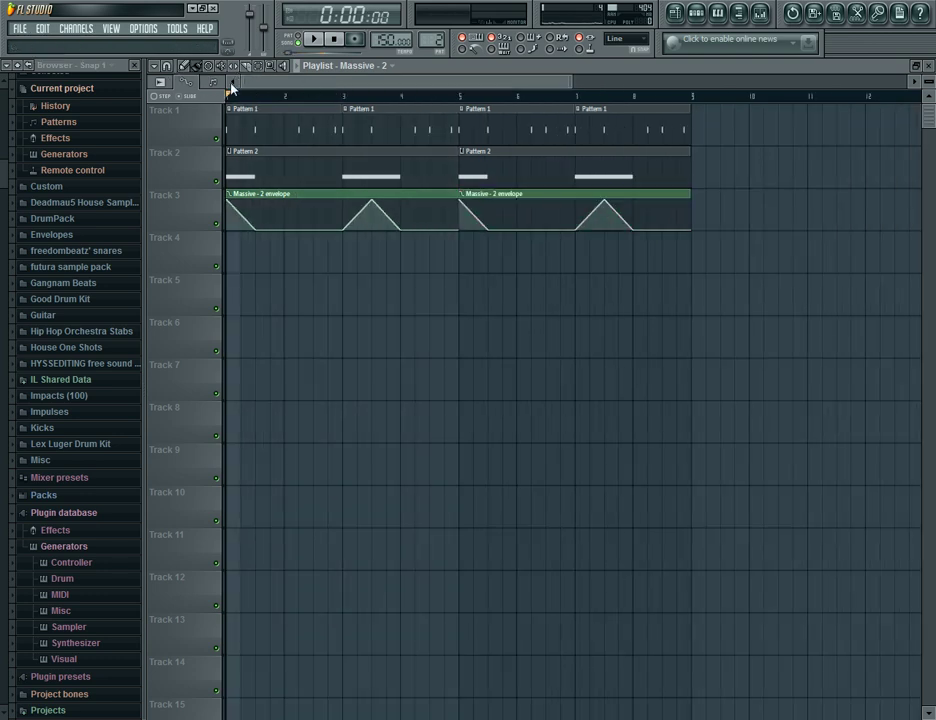
Route the Massive channel to mixer Insert 5
click(700, 15)
click(357, 277)
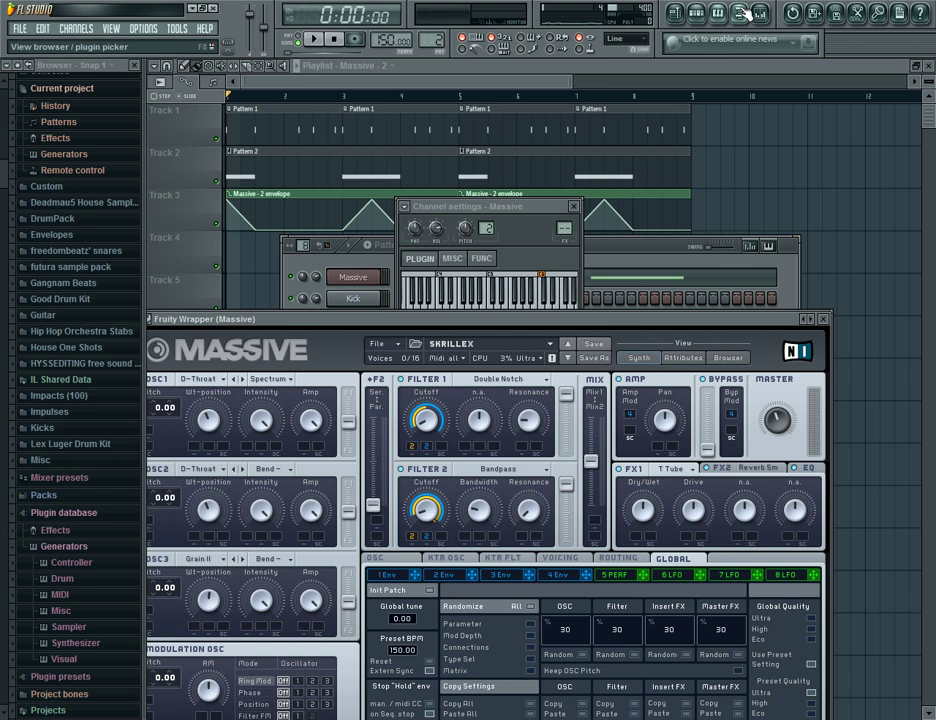
click(761, 13)
drag(566, 228, 566, 208)
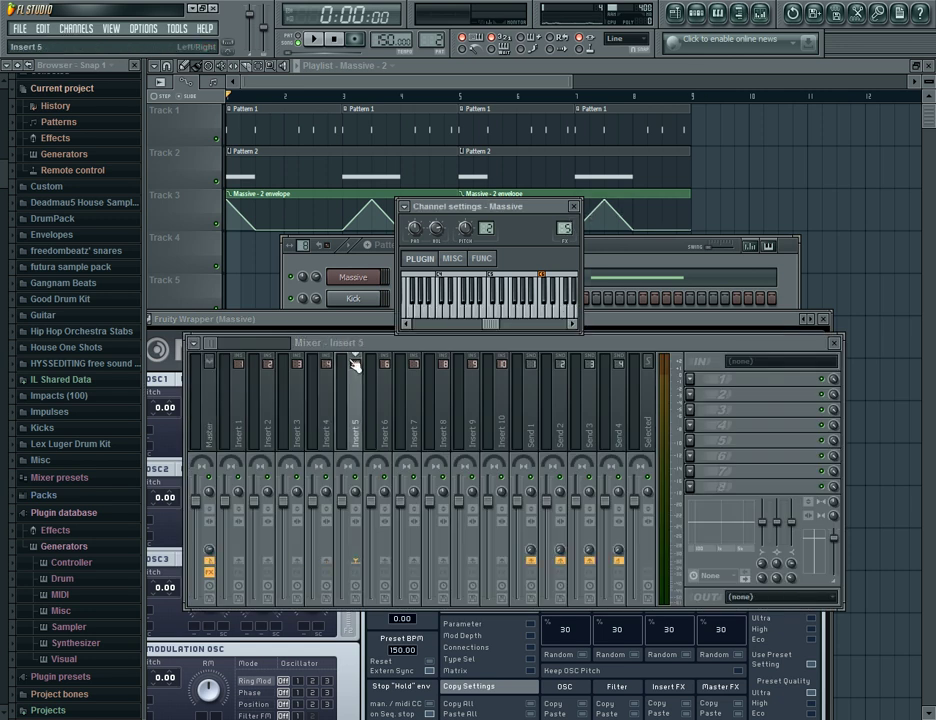
Load the saved mixer track state with WOW, Vocodex, Parametric EQ 2, Flangus, Soundgoodizer, Sausage Fattener and dblue Glitch onto Insert 5
click(697, 379)
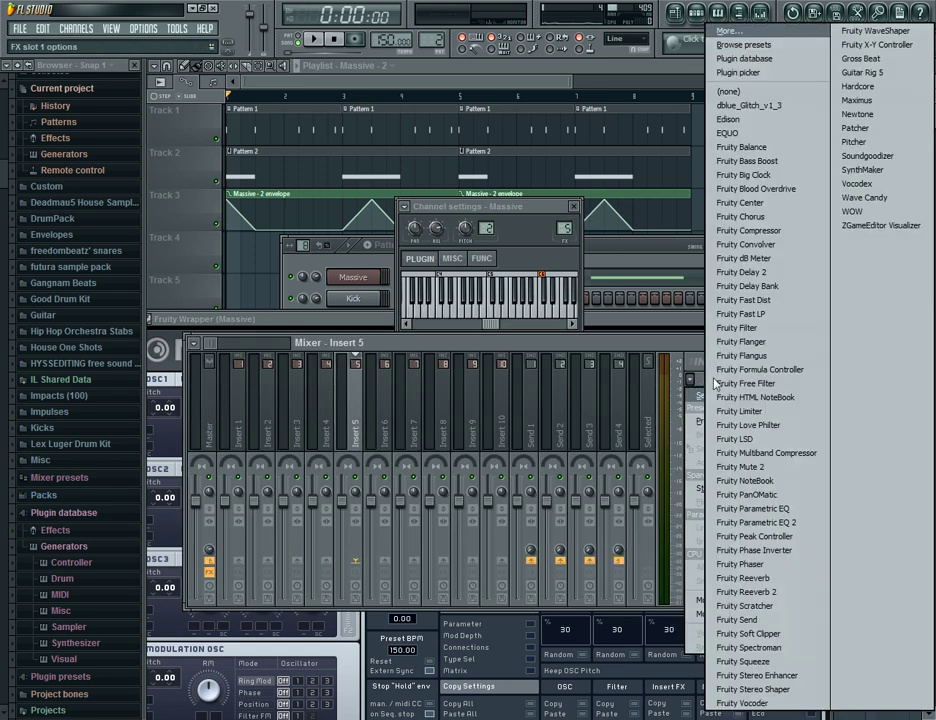
click(206, 349)
click(200, 345)
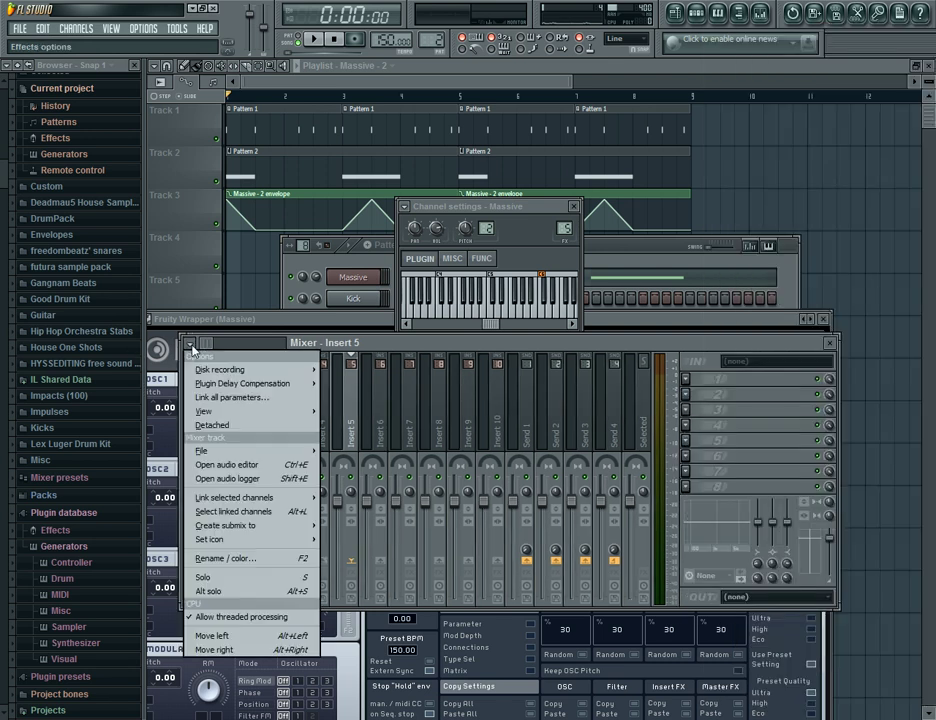
mouse_move(281, 452)
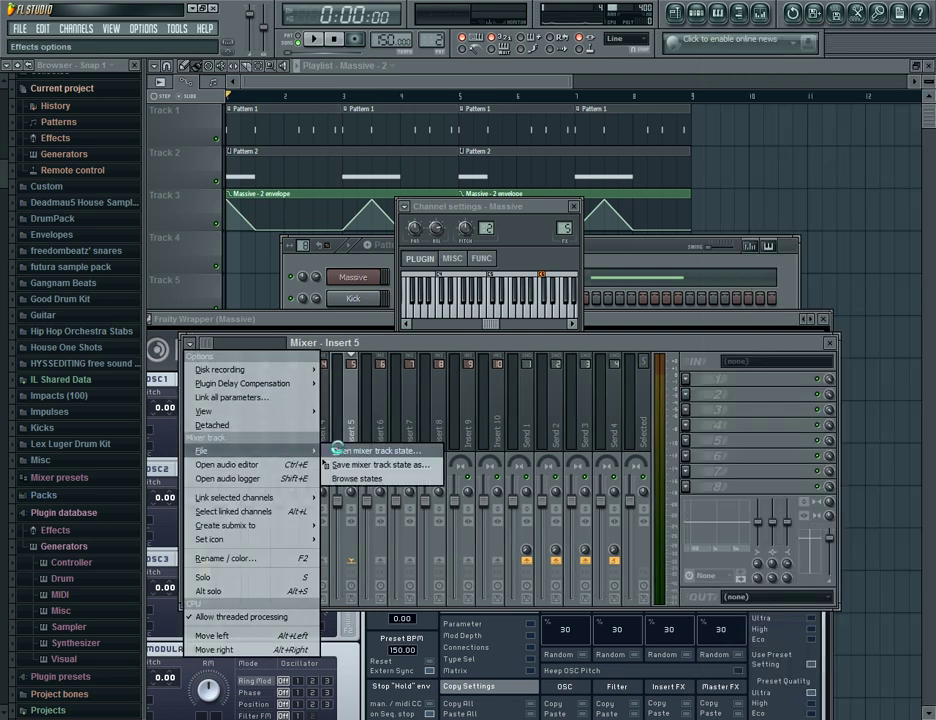
click(372, 451)
click(781, 526)
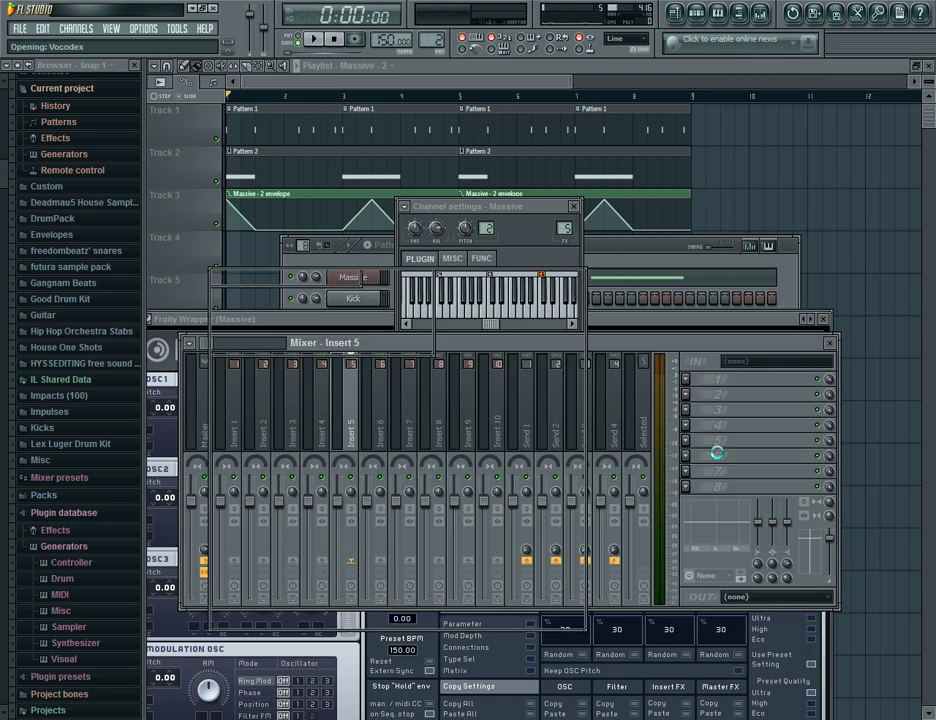
drag(726, 345, 700, 295)
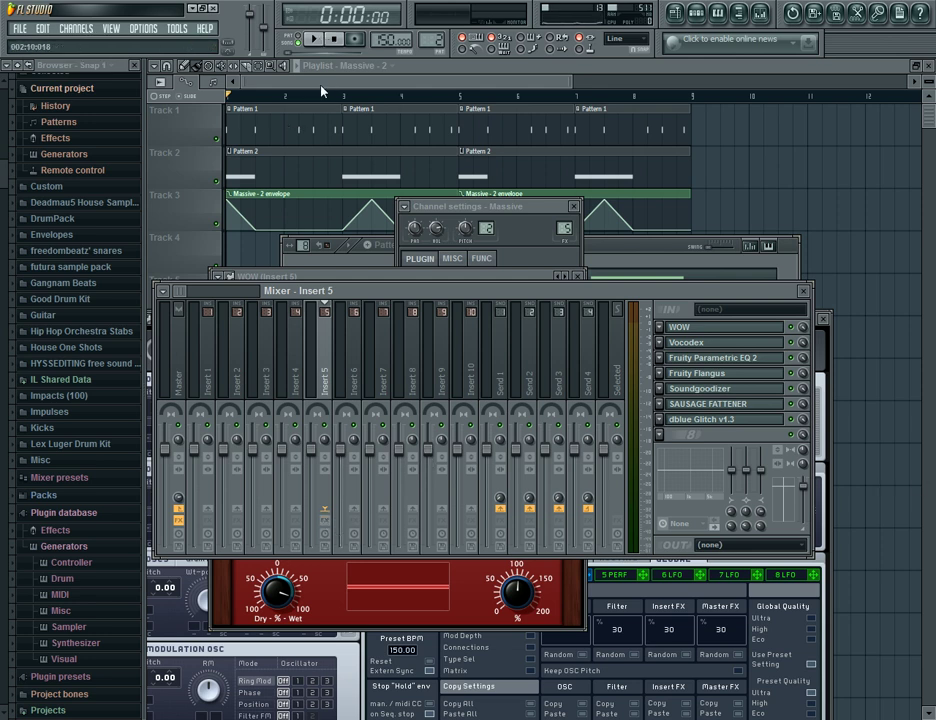
Enable Insert 5's effect slots during playback, and listen to the song again from bar 3
key(space)
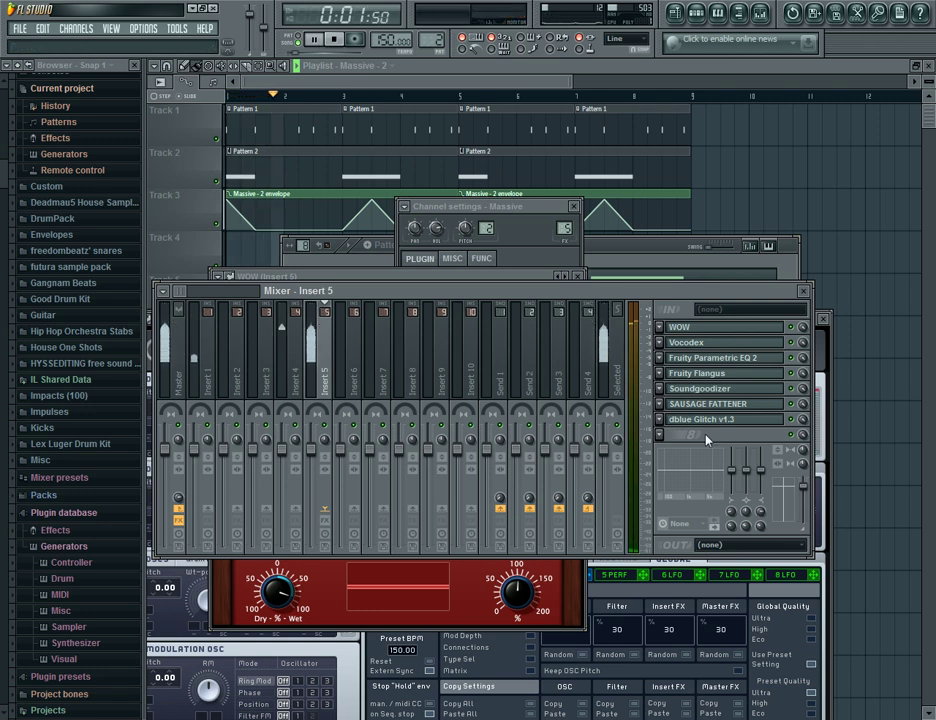
click(326, 522)
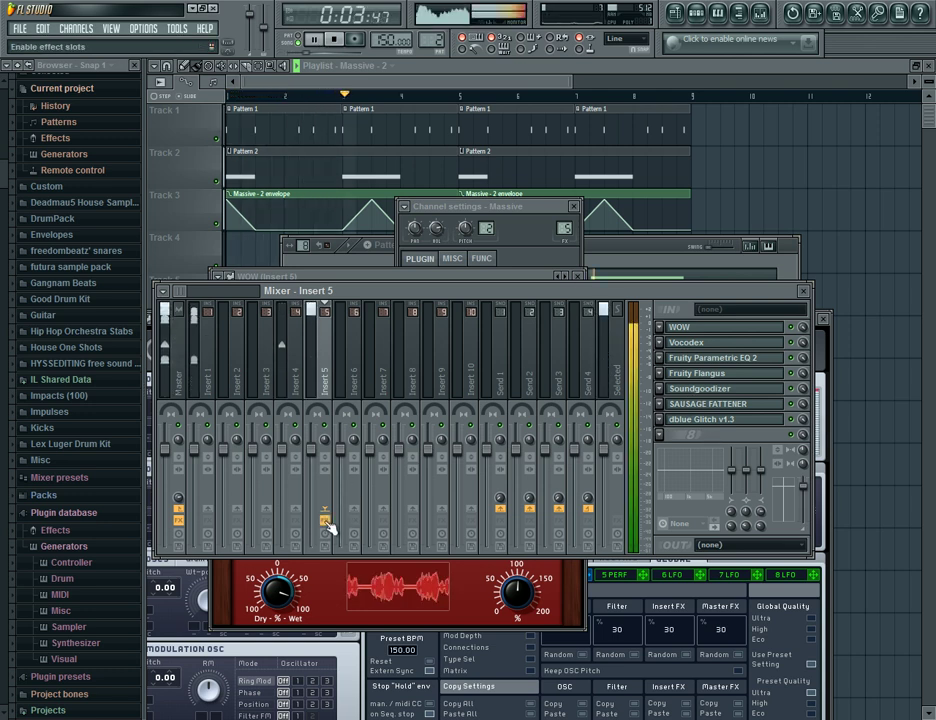
click(313, 39)
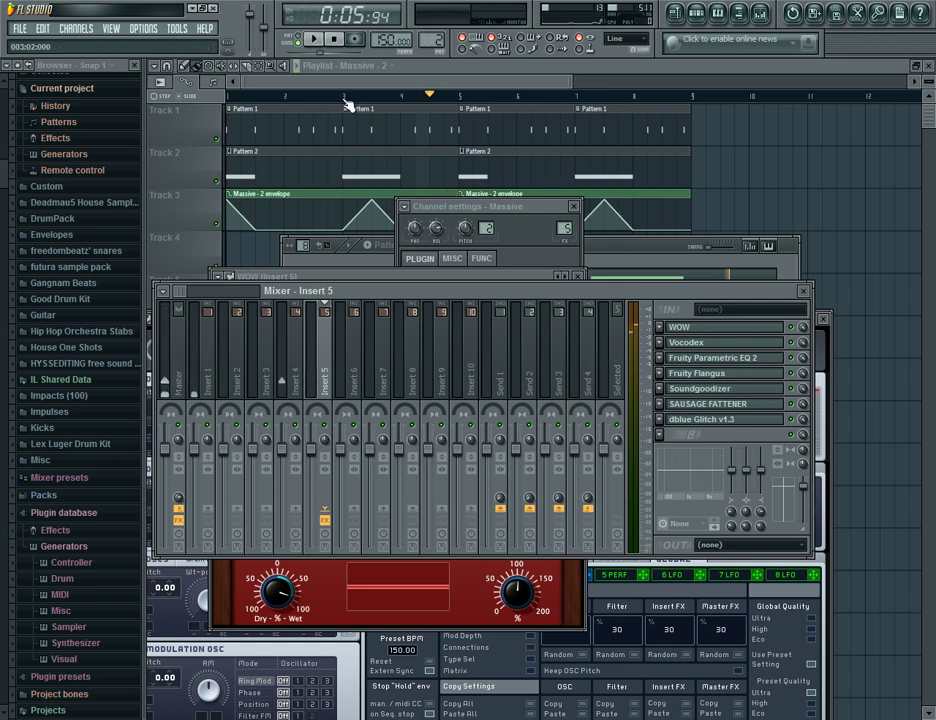
click(344, 97)
click(316, 39)
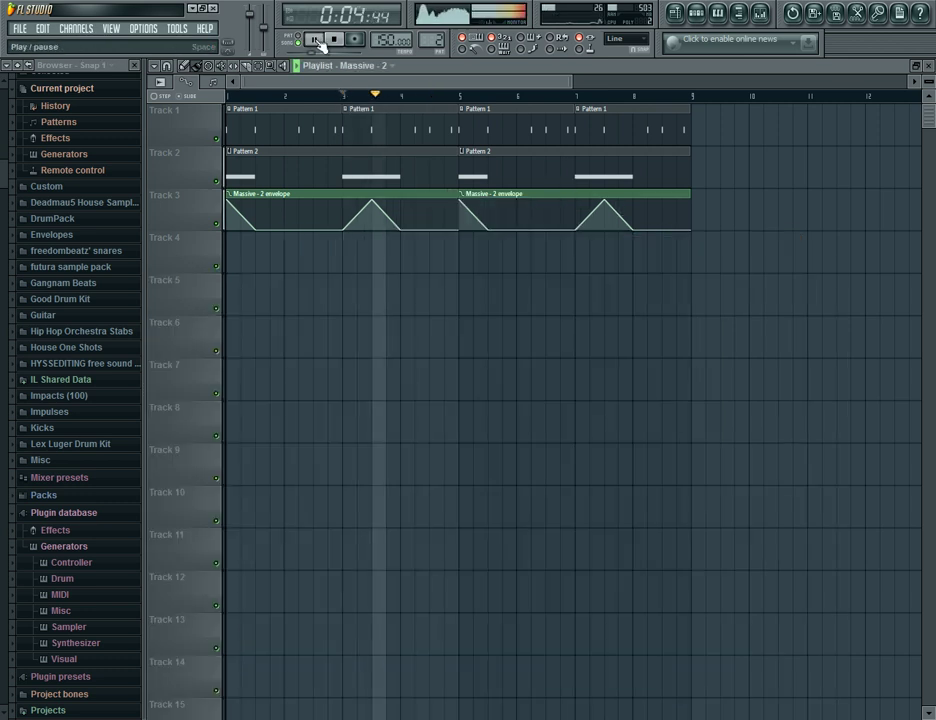
click(316, 39)
Add Gross Beat to effect slot 8 of Insert 5 and load its Sidechain volume setting
click(762, 13)
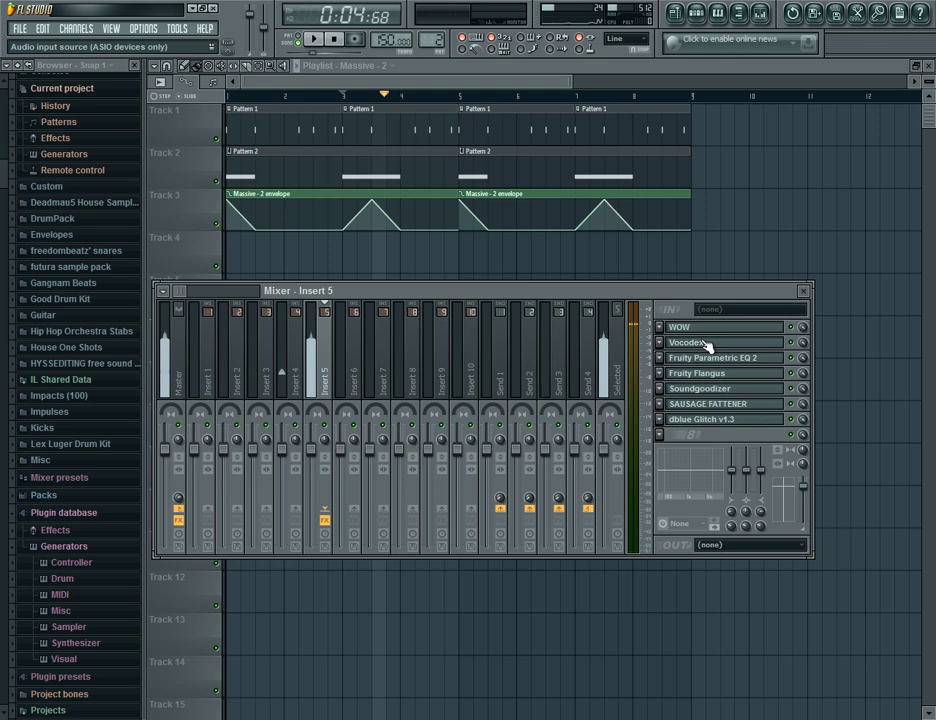
click(668, 435)
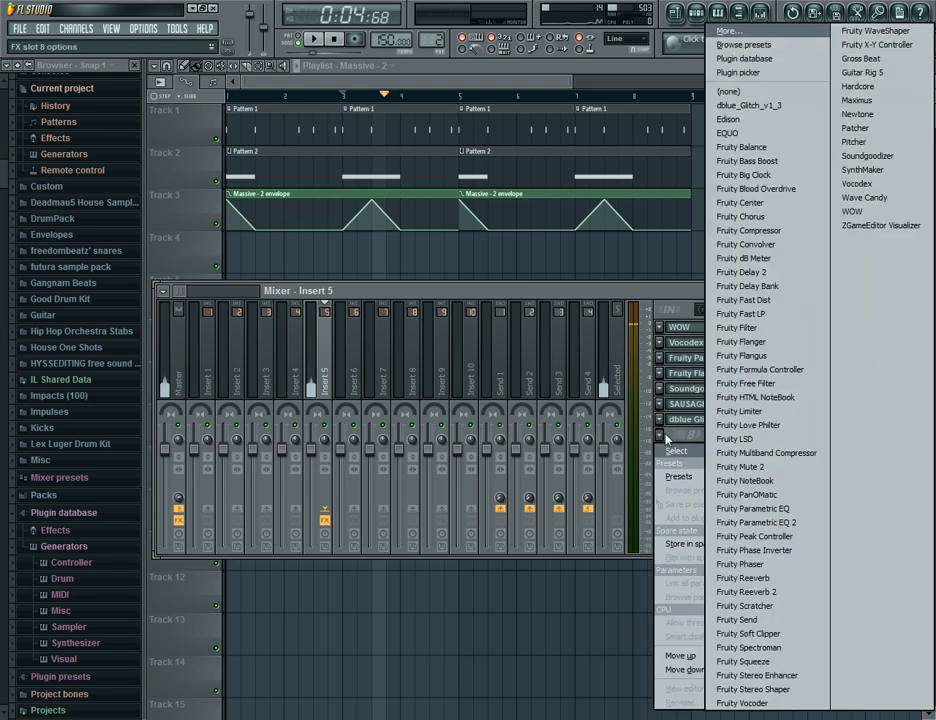
click(862, 59)
click(303, 189)
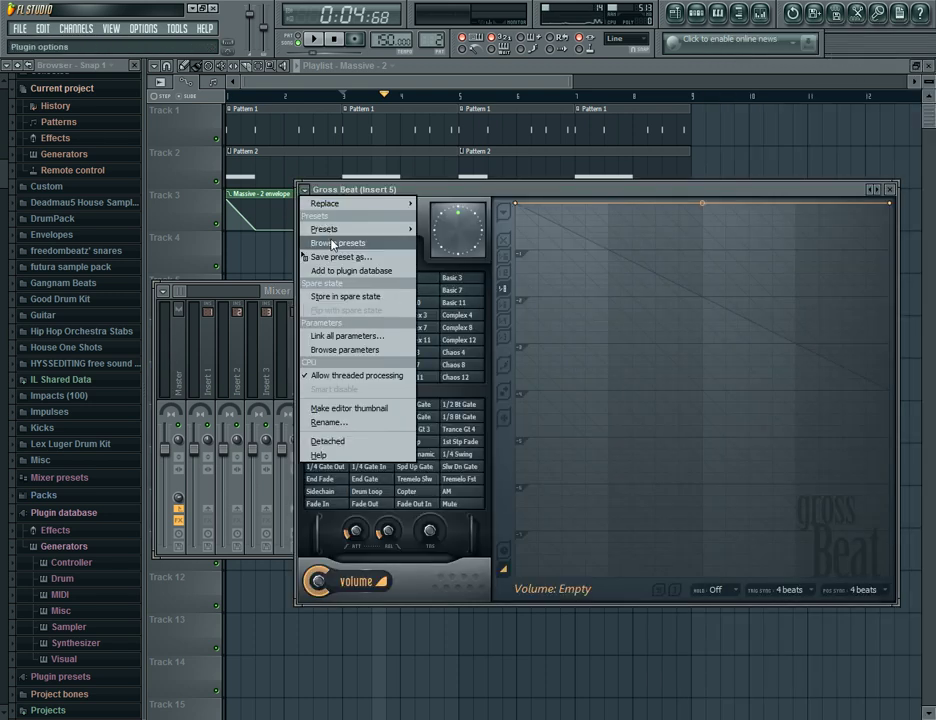
click(455, 244)
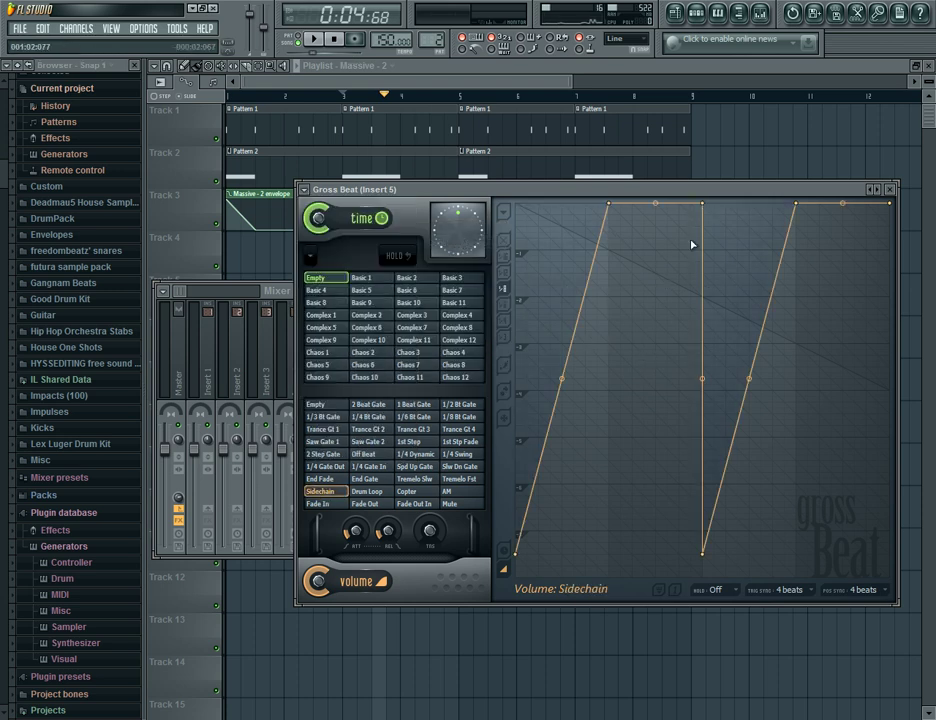
Play the song, first from the current position and again from bar 1, to hear the bass with Gross Beat's sidechaining
click(315, 40)
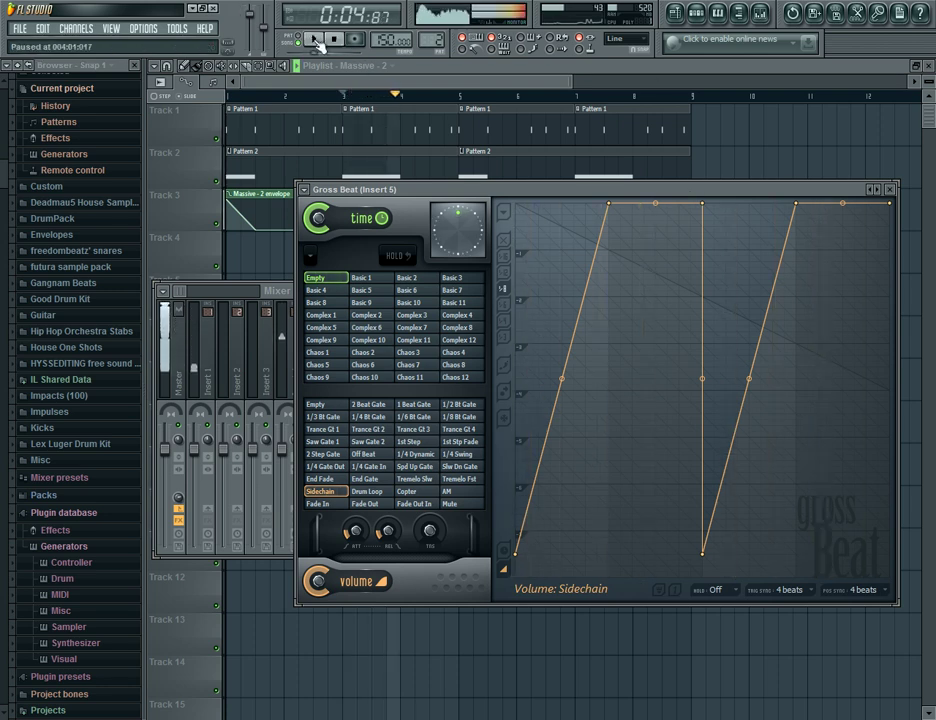
click(316, 41)
click(250, 104)
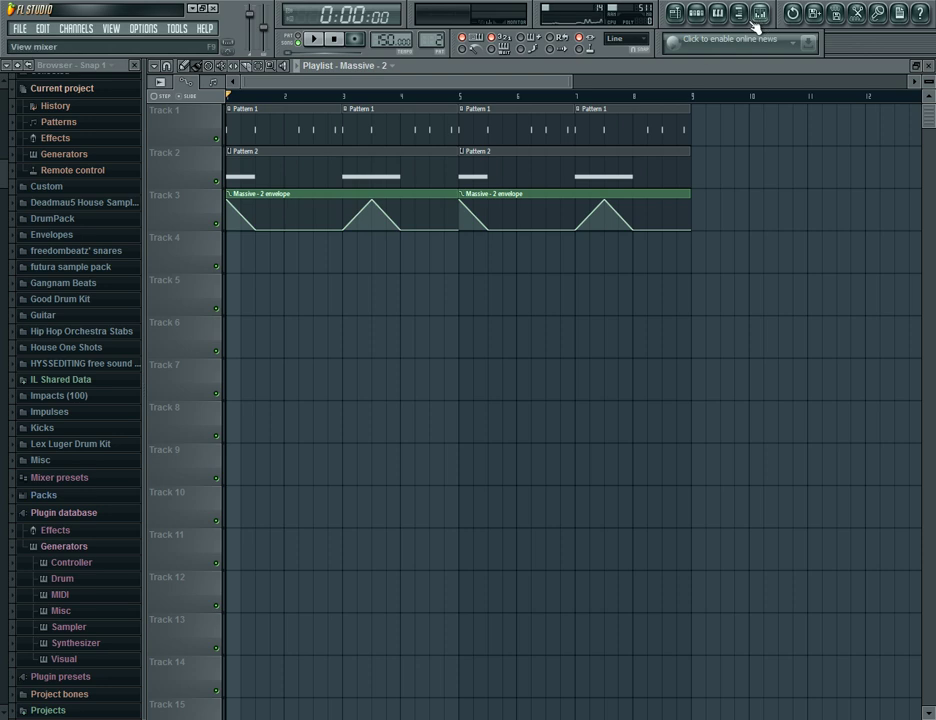
click(314, 40)
click(315, 41)
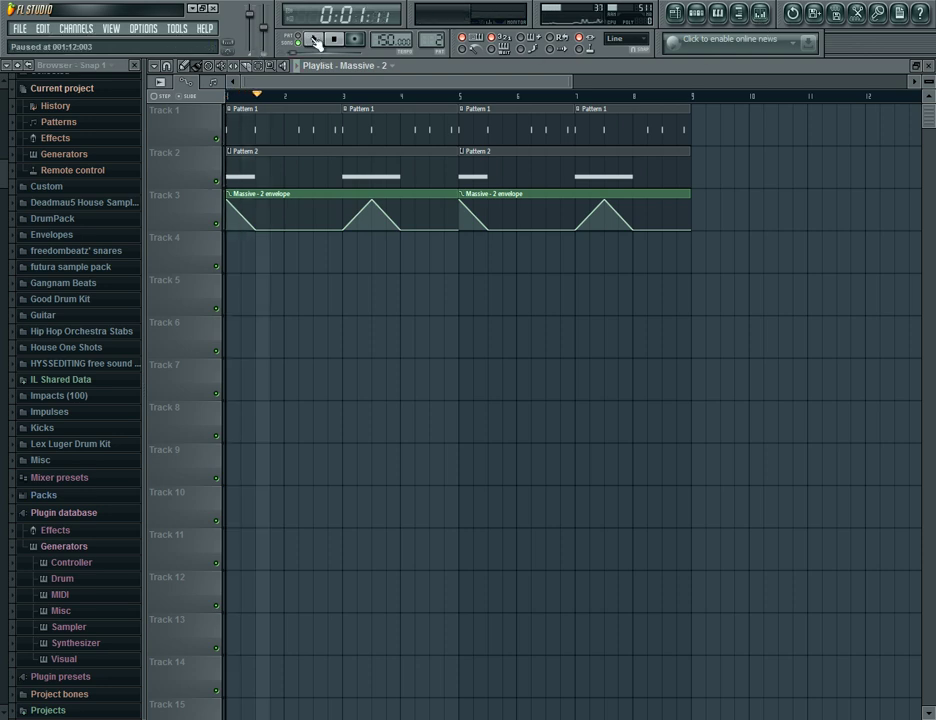
click(316, 41)
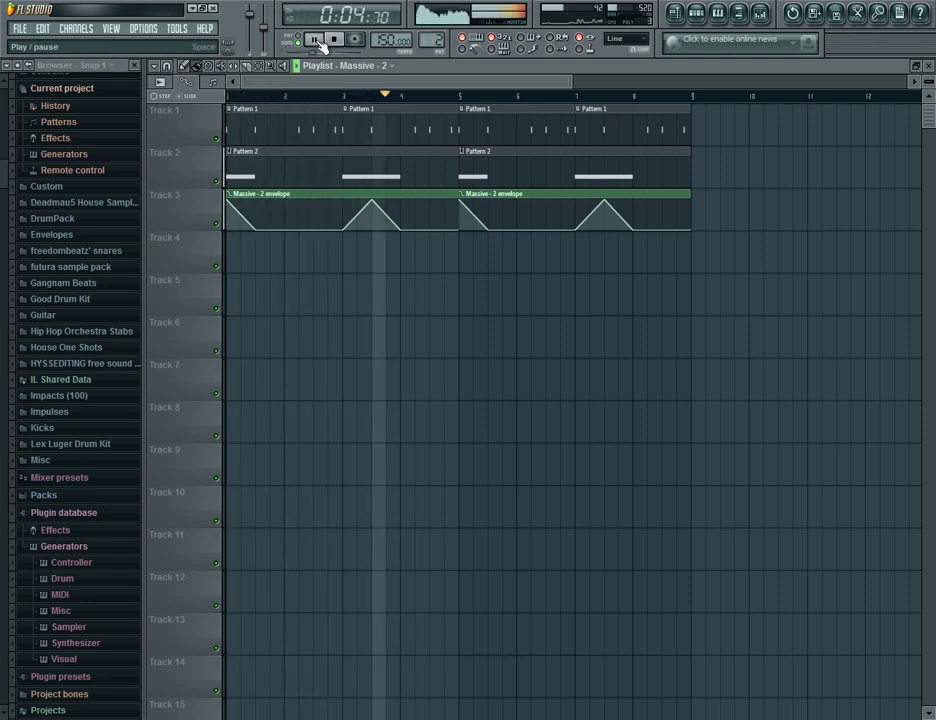
click(316, 40)
Add Soundgoodizer to effect slot 1 of mixer Insert 1 and set it to mode D
key(F9)
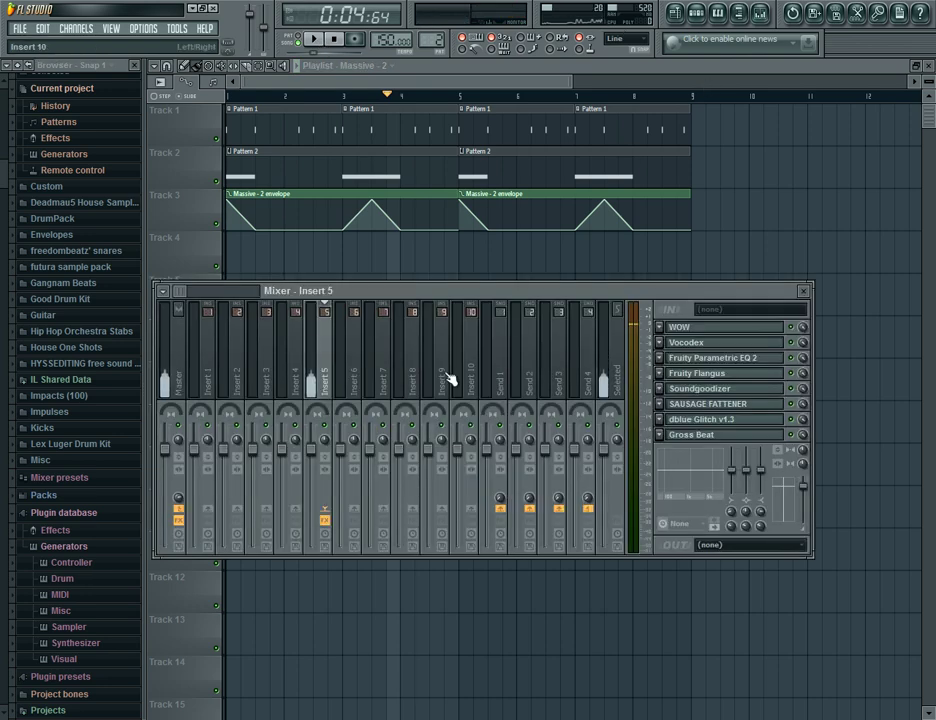
click(208, 376)
click(659, 328)
mouse_move(677, 343)
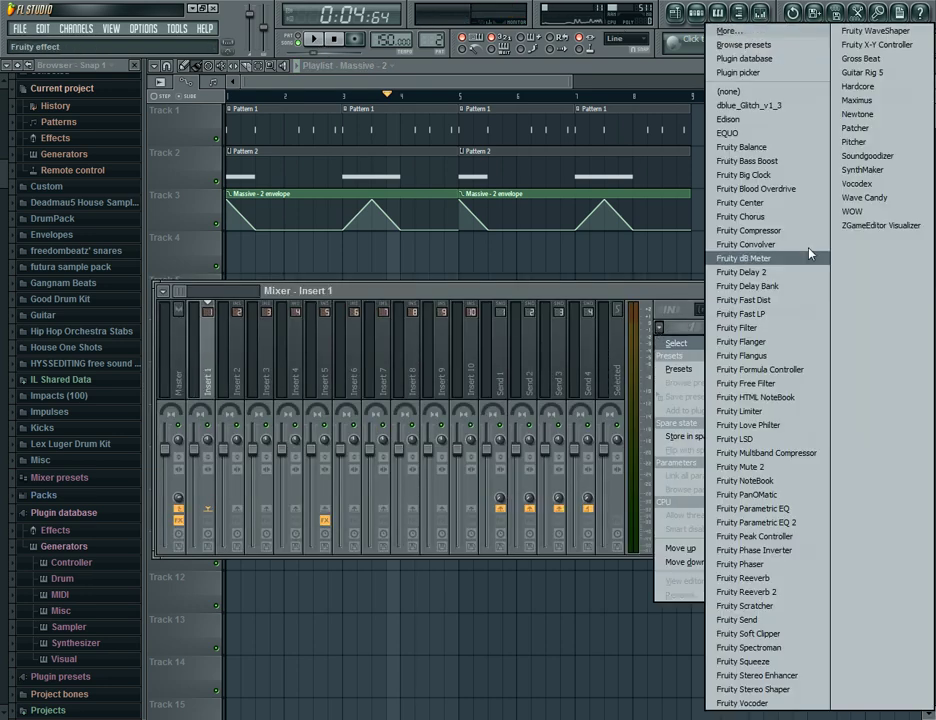
click(869, 157)
click(284, 346)
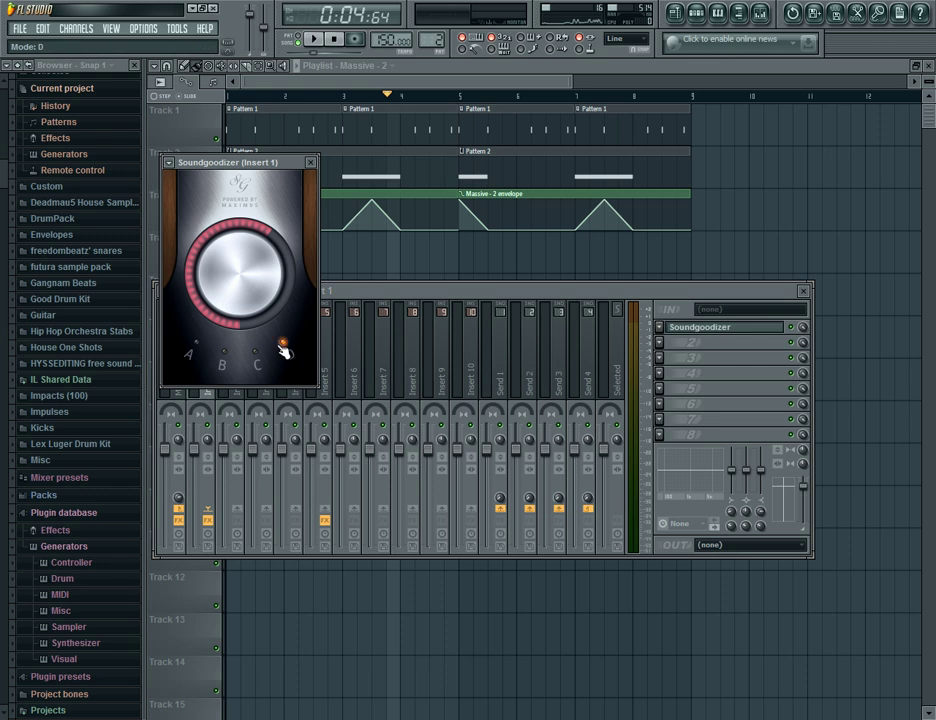
click(310, 162)
Add Soundgoodizer in mode D to effect slot 1 of mixer Insert 4
click(295, 376)
click(659, 328)
mouse_move(677, 343)
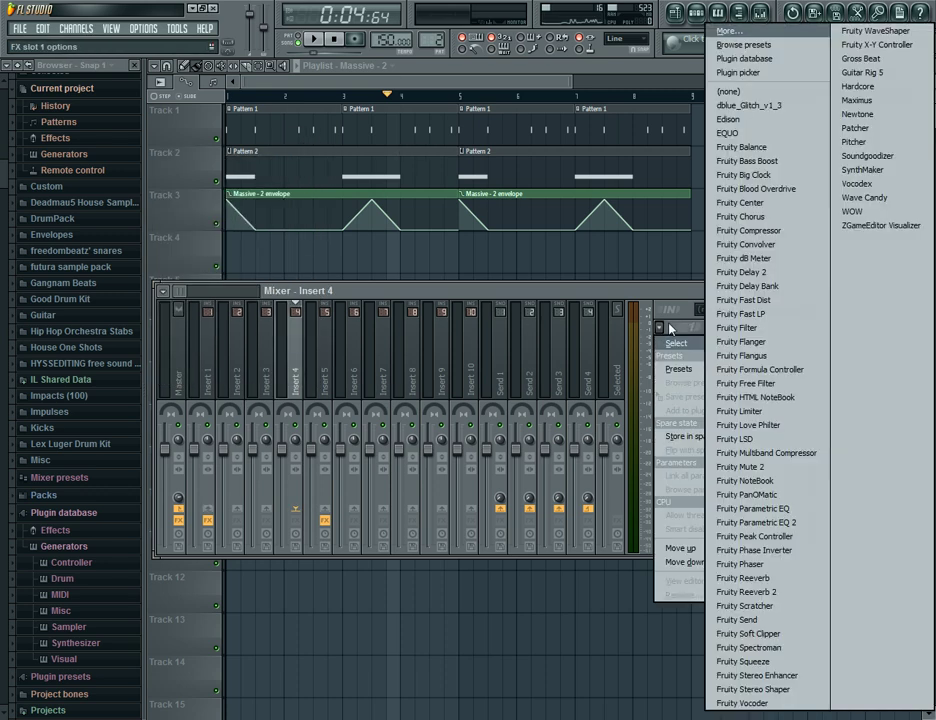
click(867, 156)
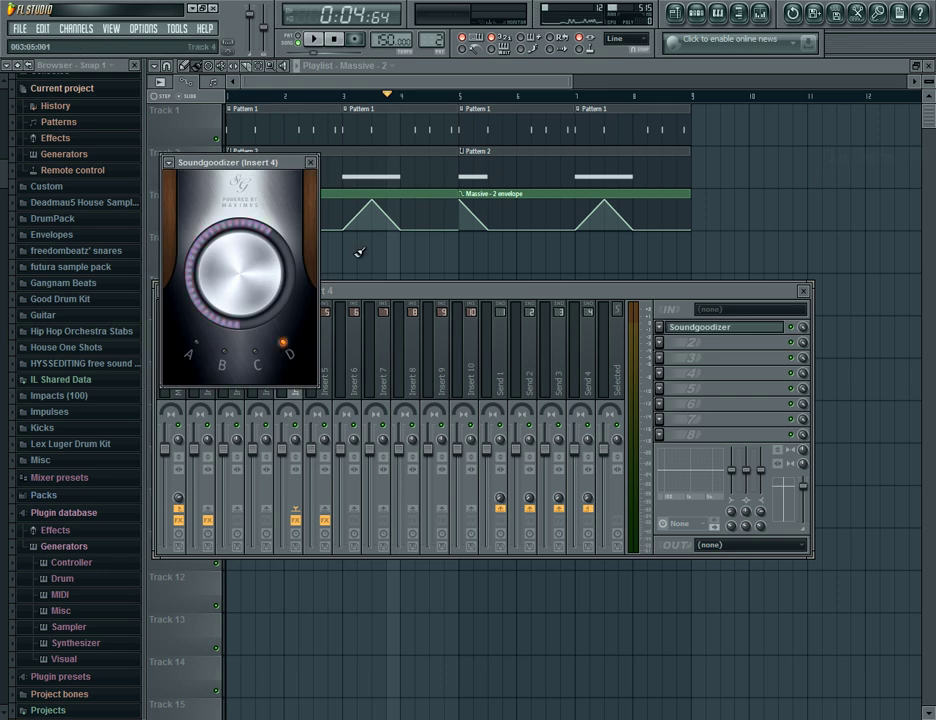
Listen to the whole song arrangement from bar 1 with both Soundgoodizers active, and return the playhead to bar 1
click(313, 39)
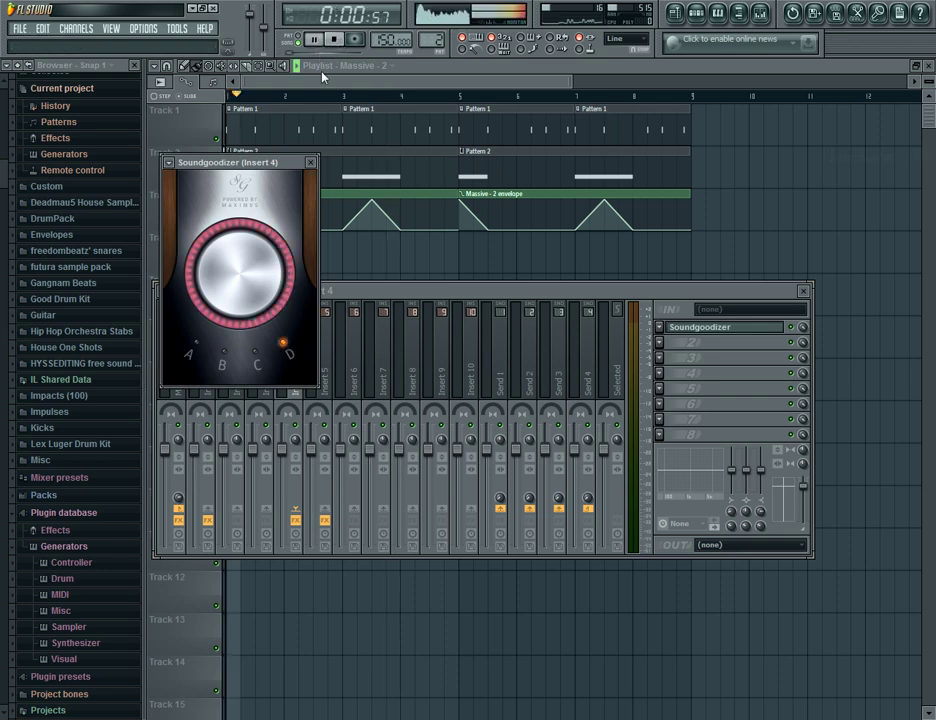
click(304, 86)
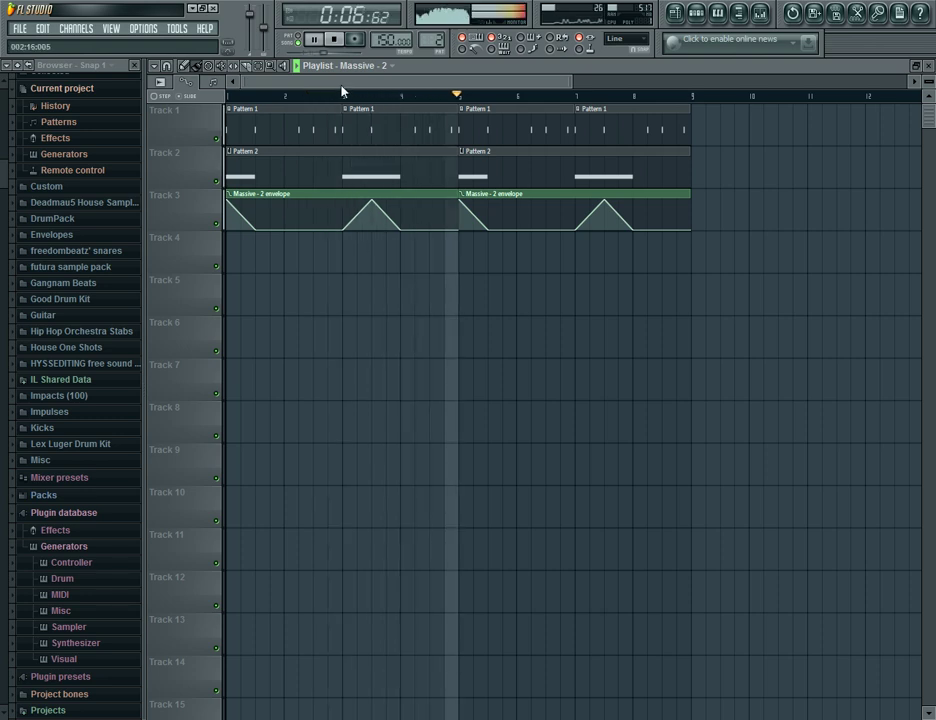
click(314, 40)
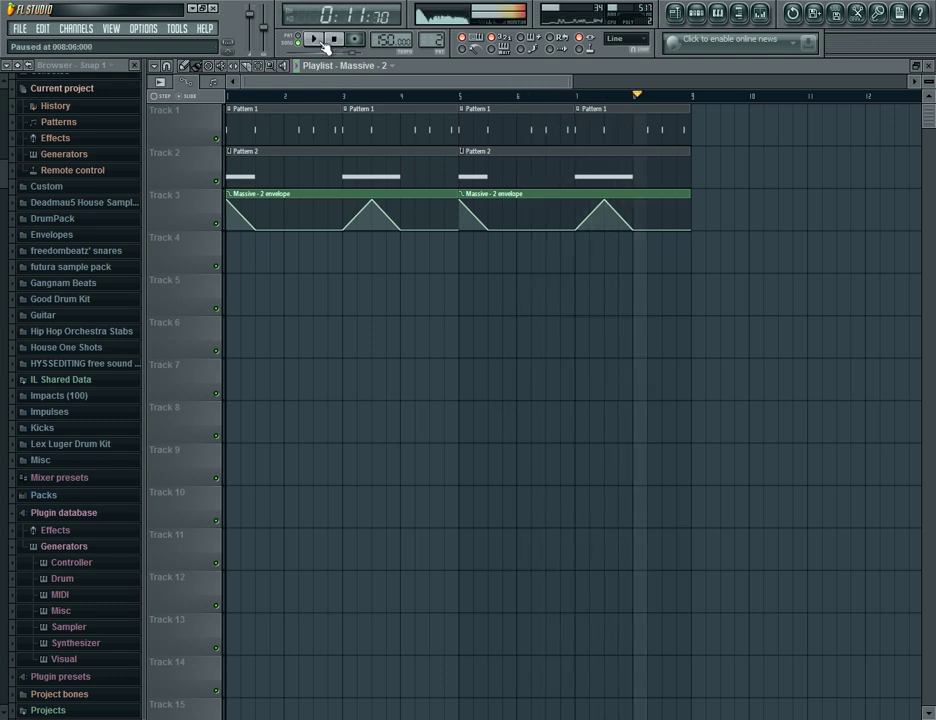
click(256, 96)
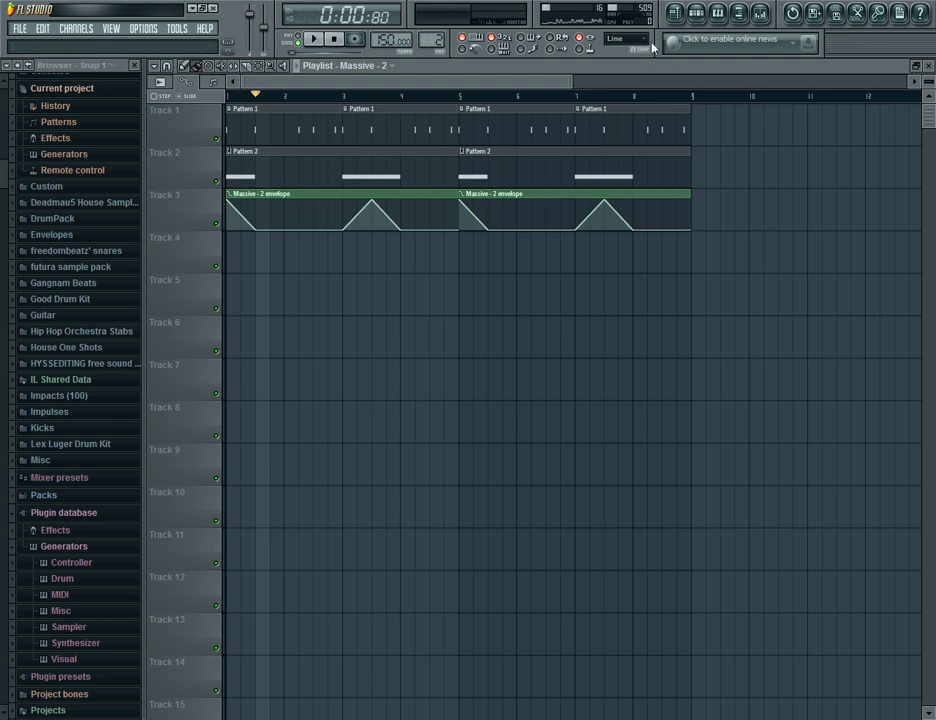
Insert a Sylenth1 channel above the Massive channel with Pattern 3 selected
click(696, 16)
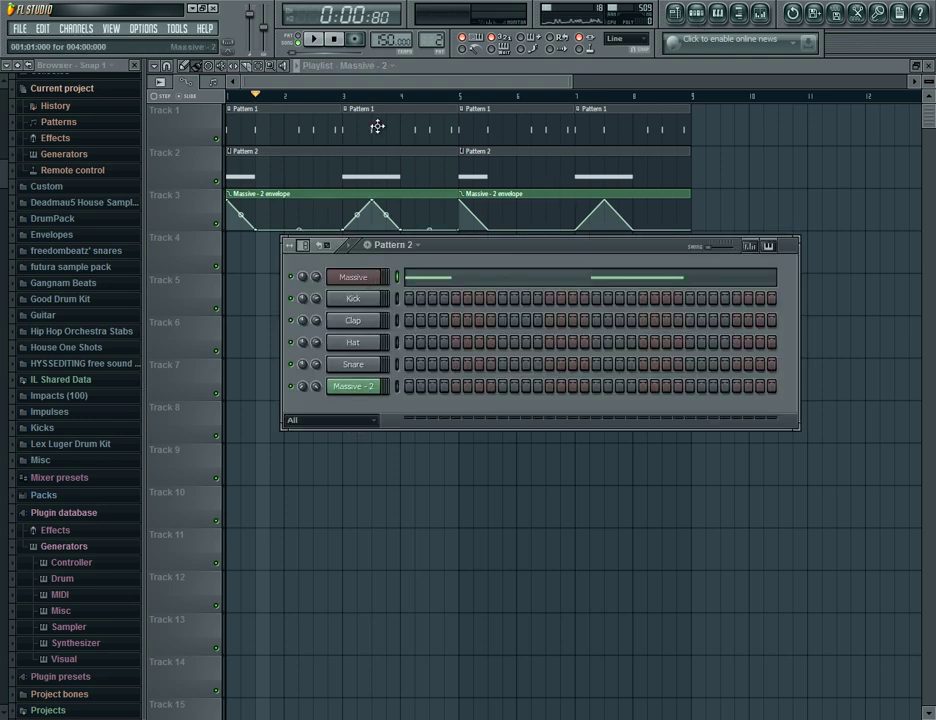
right_click(372, 277)
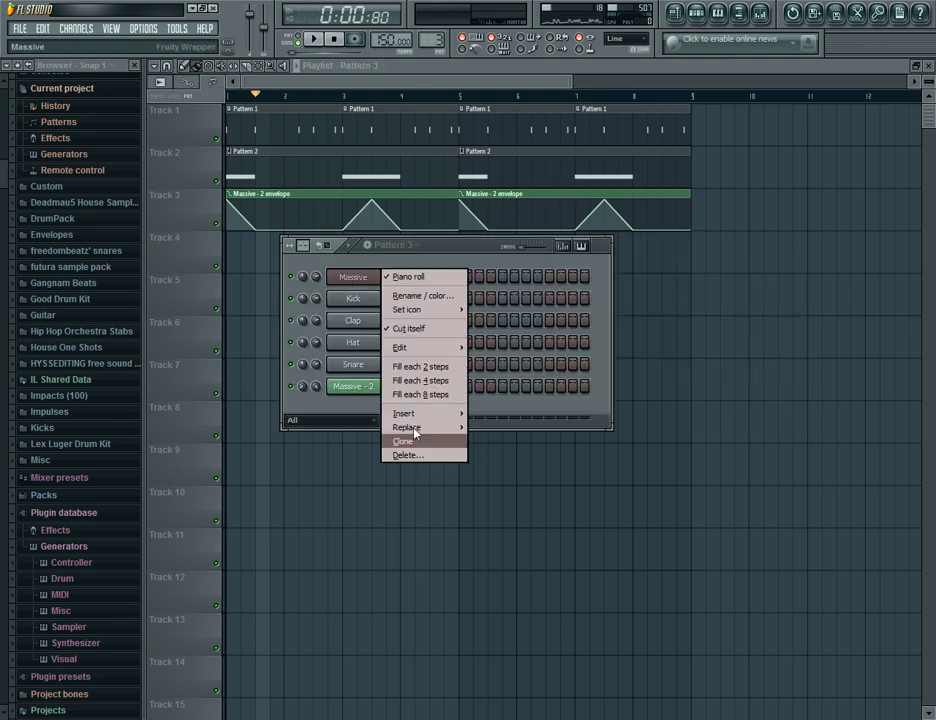
mouse_move(415, 413)
click(505, 675)
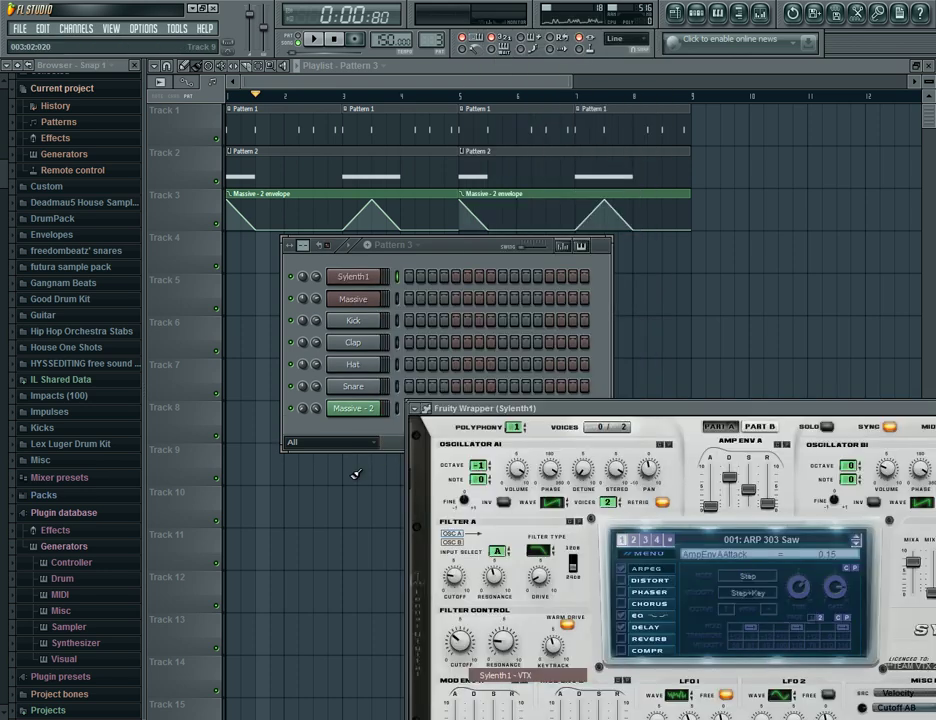
drag(535, 418, 363, 292)
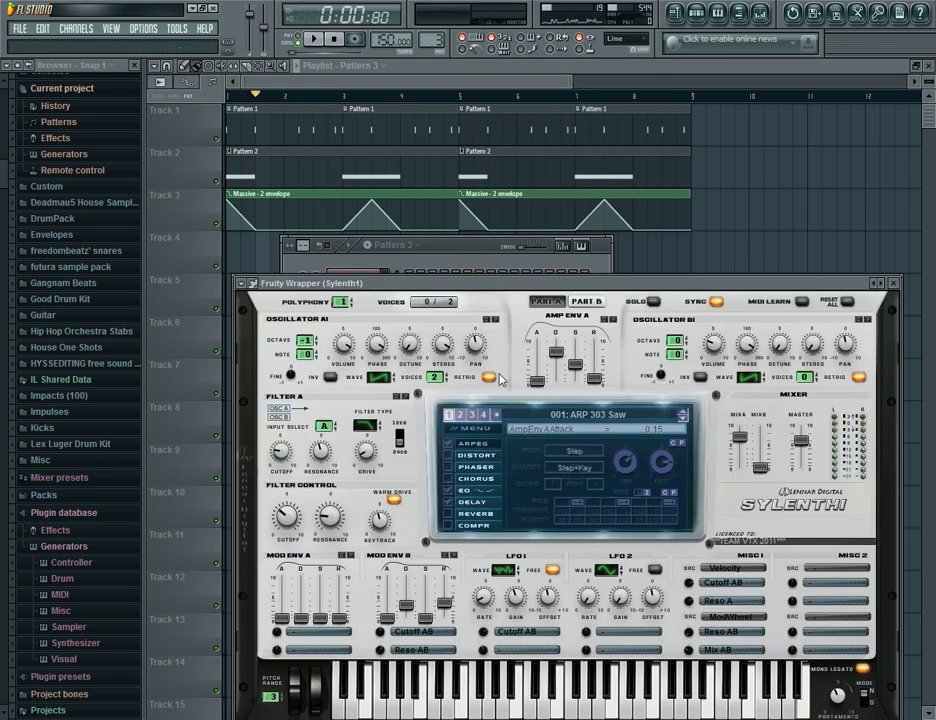
Load the preset file Synchronice Chord.fxp from the Downloads folder into Sylenth1
click(487, 432)
click(478, 446)
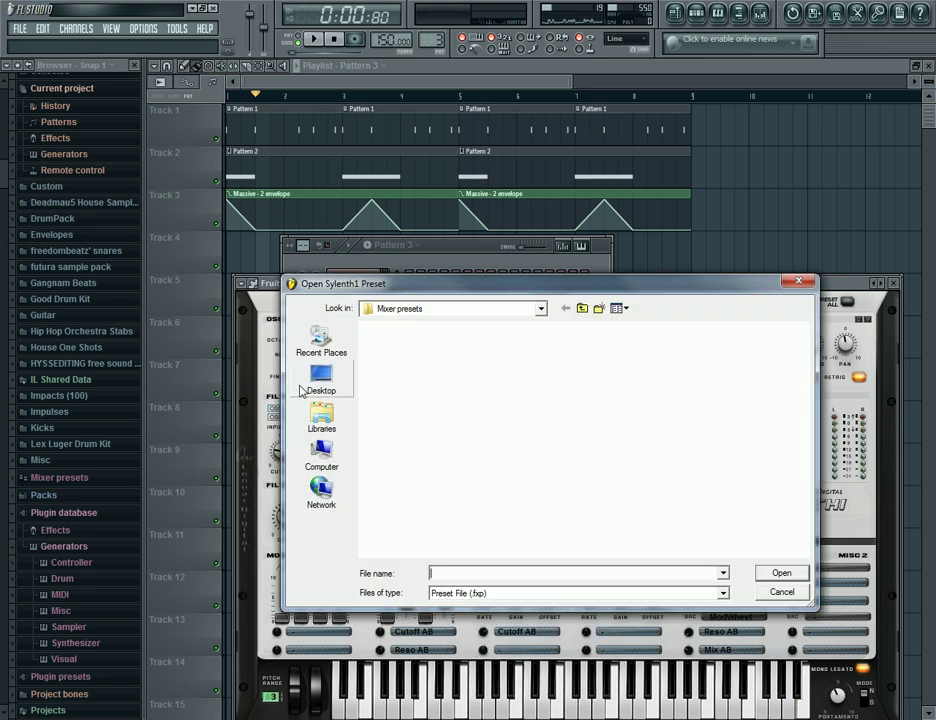
click(302, 389)
click(314, 450)
double_click(416, 360)
scroll(406, 515, down, 2)
double_click(408, 529)
double_click(393, 387)
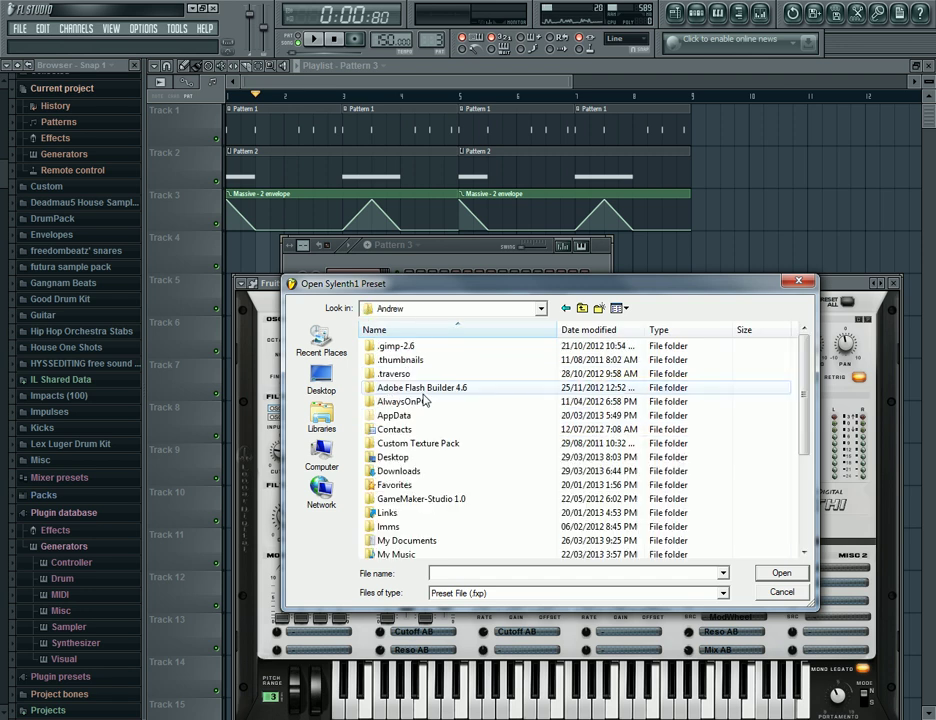
double_click(398, 471)
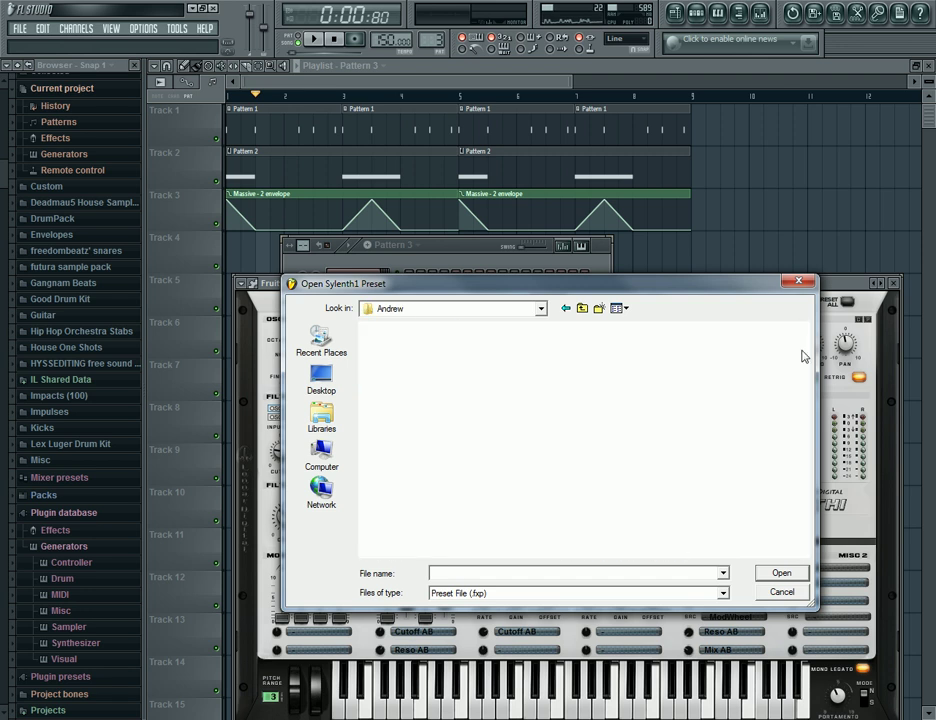
drag(807, 369, 805, 535)
click(552, 540)
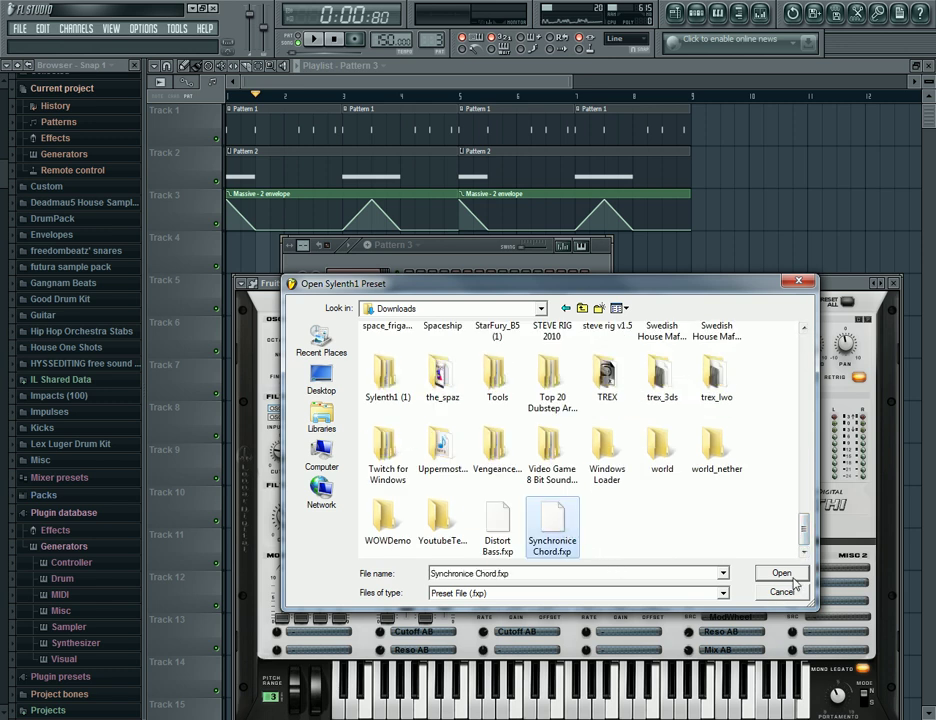
click(782, 574)
Audition the loaded Sylenth1 chord sound with a D#4 note
drag(475, 286, 469, 346)
click(497, 263)
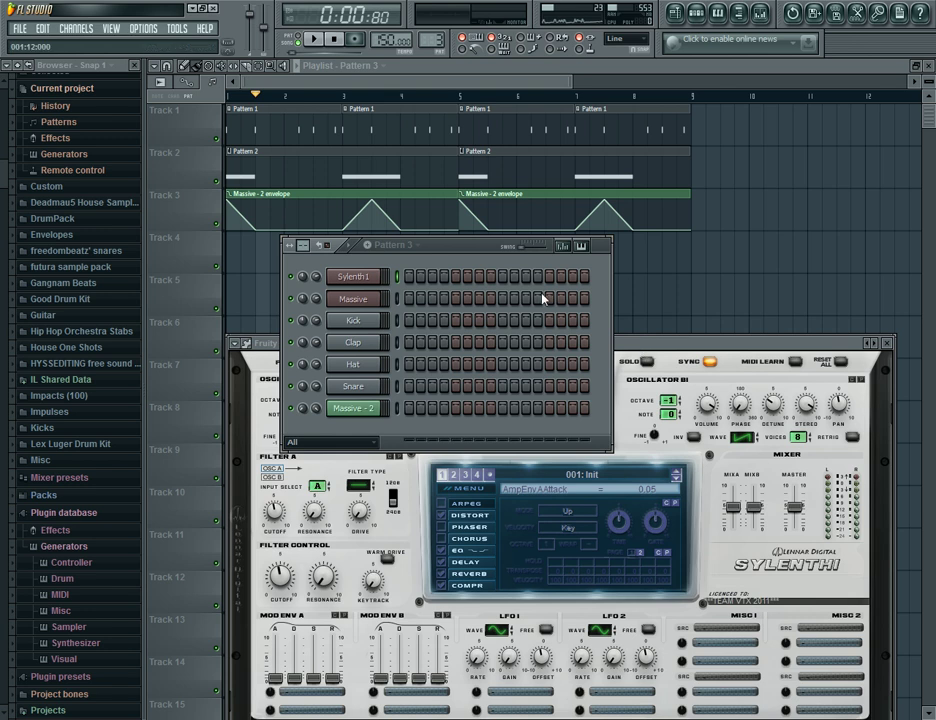
key(d)
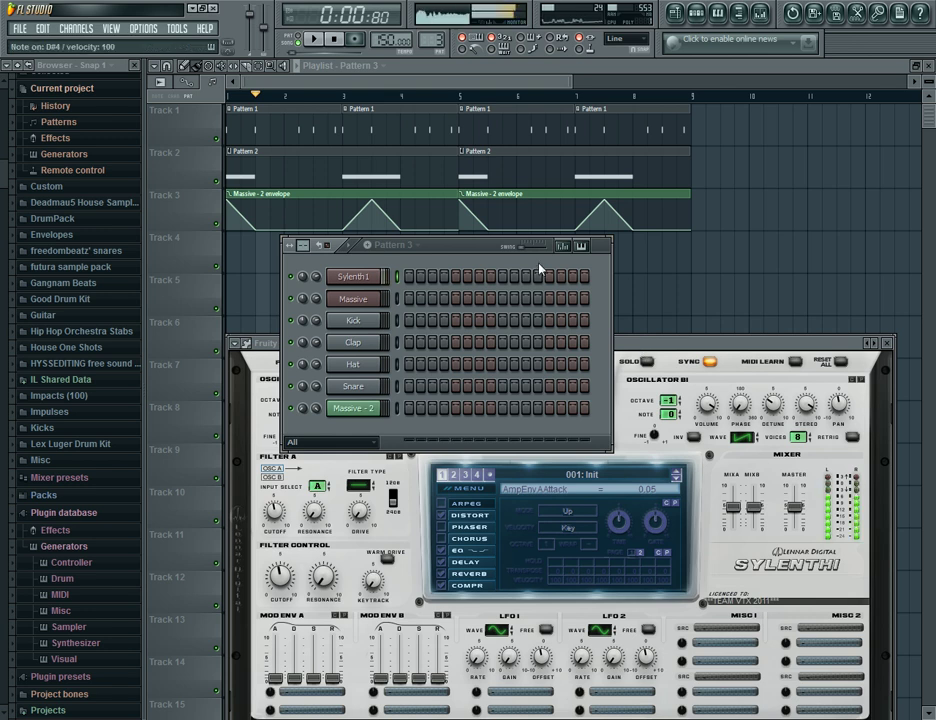
drag(655, 349, 665, 329)
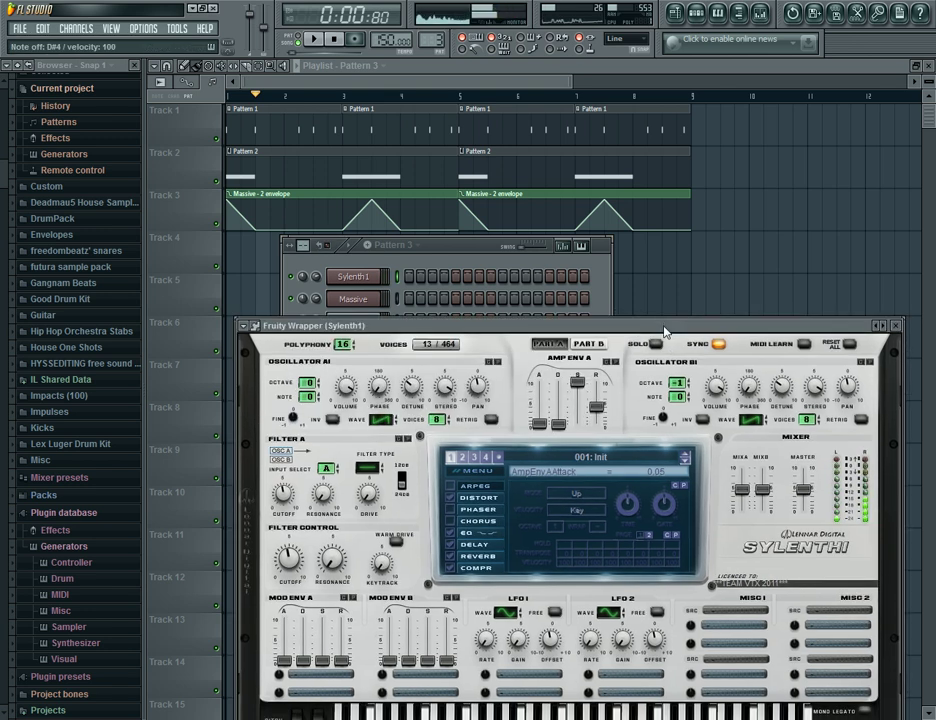
In Sylenth1's piano roll for Pattern 3, draw a 12-step F4 note ending at bar 2 and an 8-step F4 note ending at bar 3
right_click(377, 276)
click(430, 304)
click(741, 306)
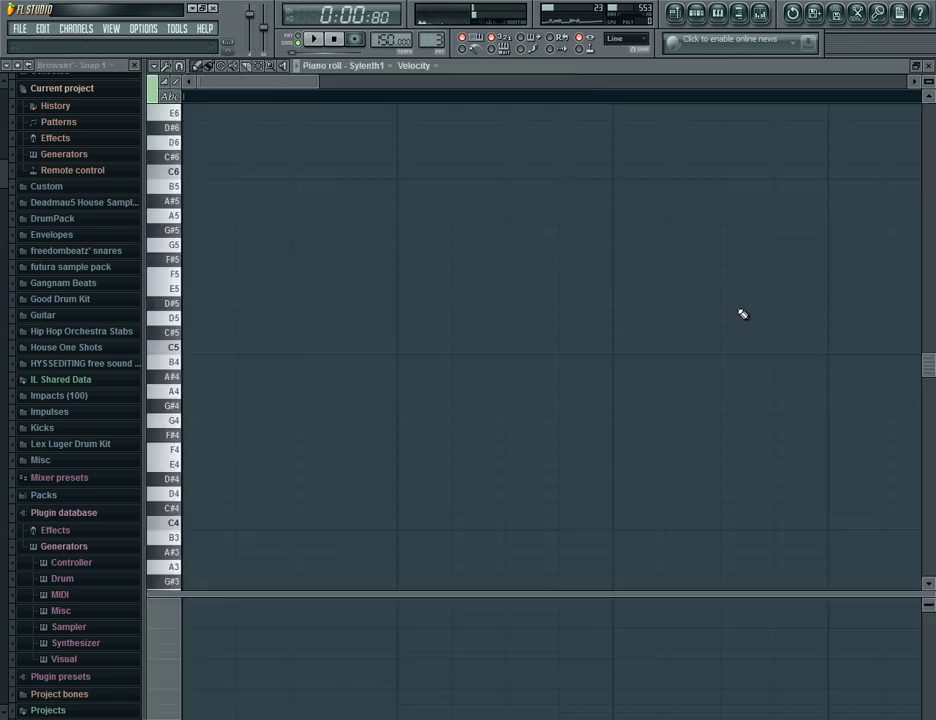
click(190, 449)
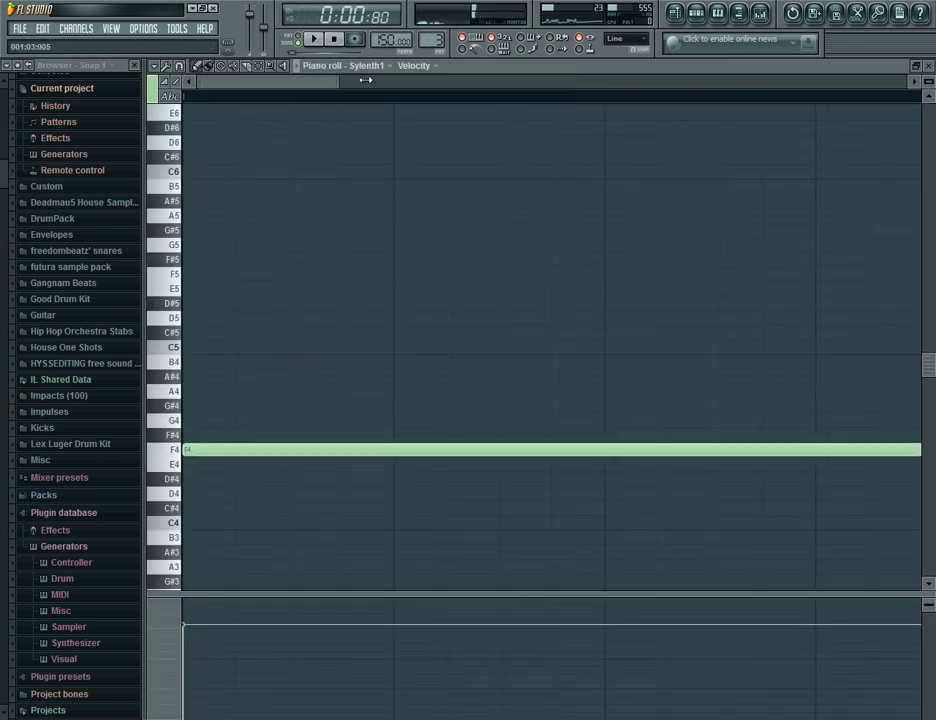
drag(313, 87, 683, 84)
drag(290, 450, 397, 450)
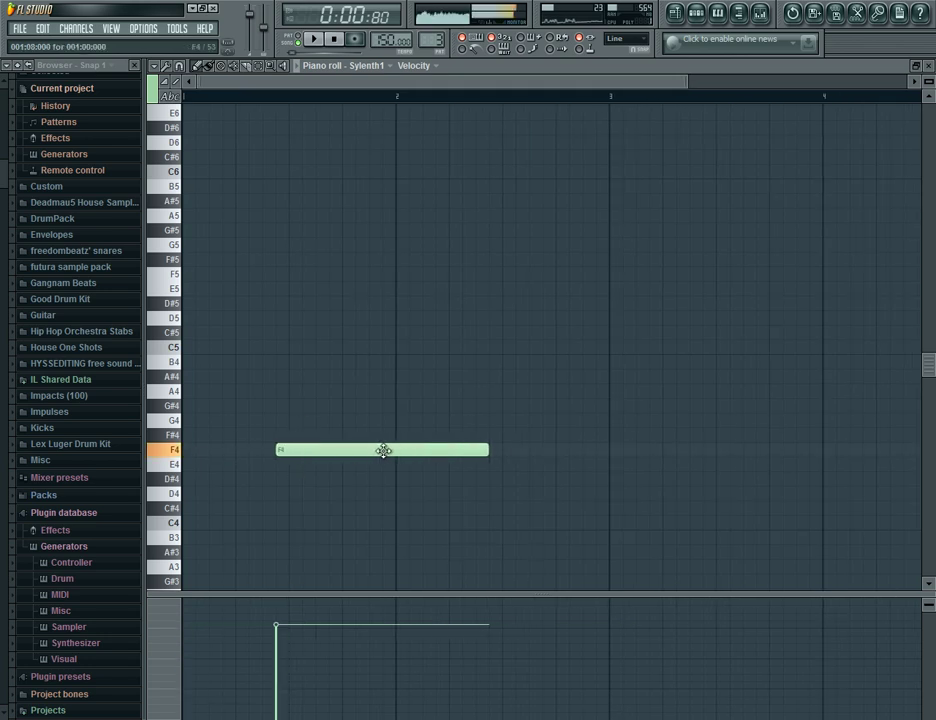
drag(503, 454, 395, 449)
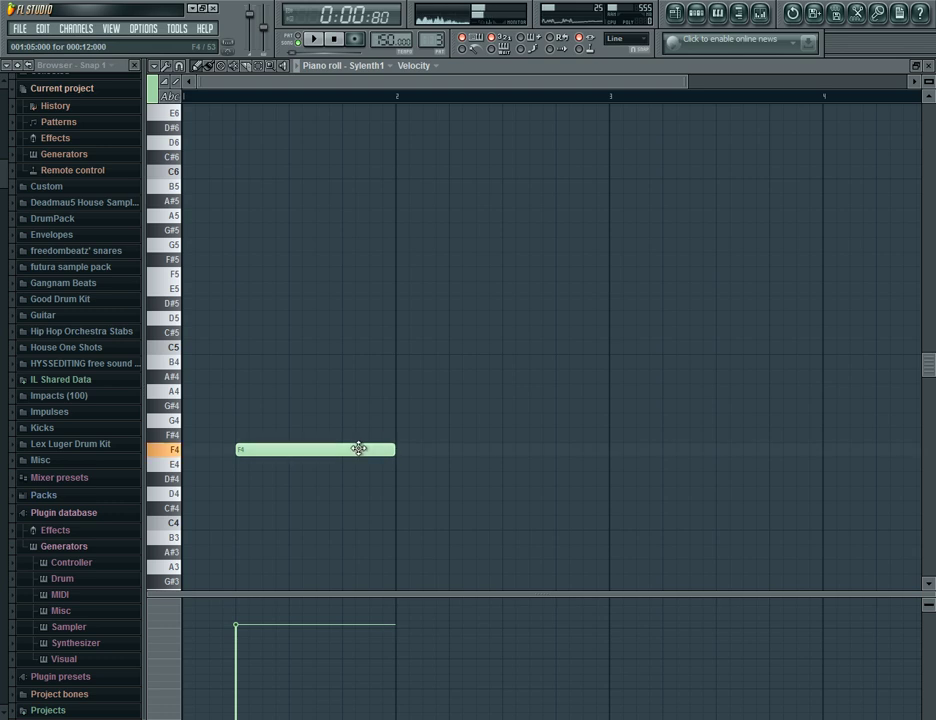
click(502, 450)
drag(652, 449, 608, 450)
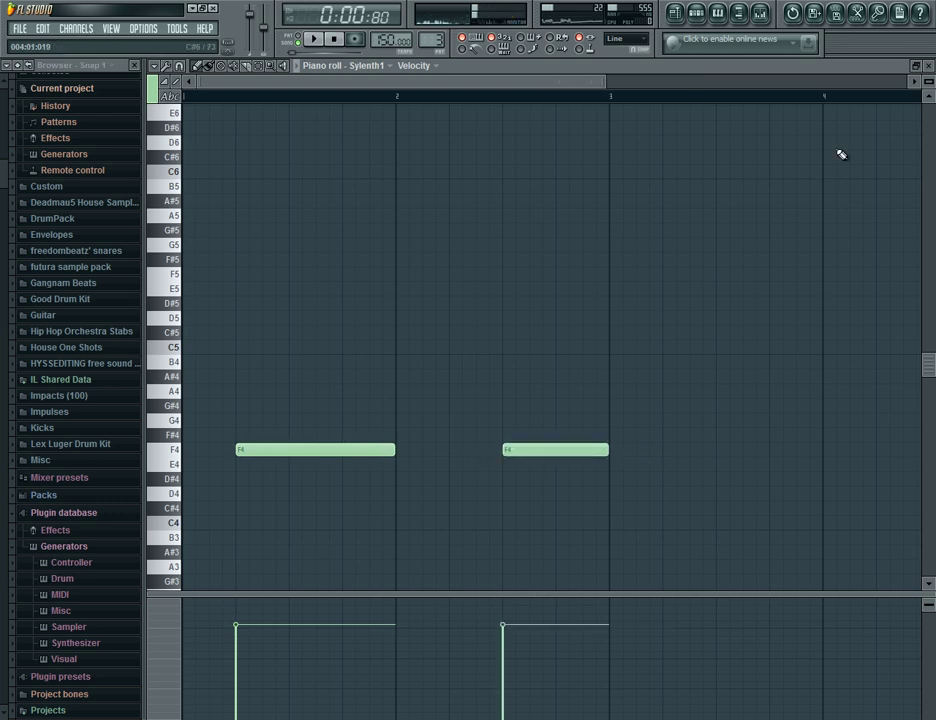
click(928, 66)
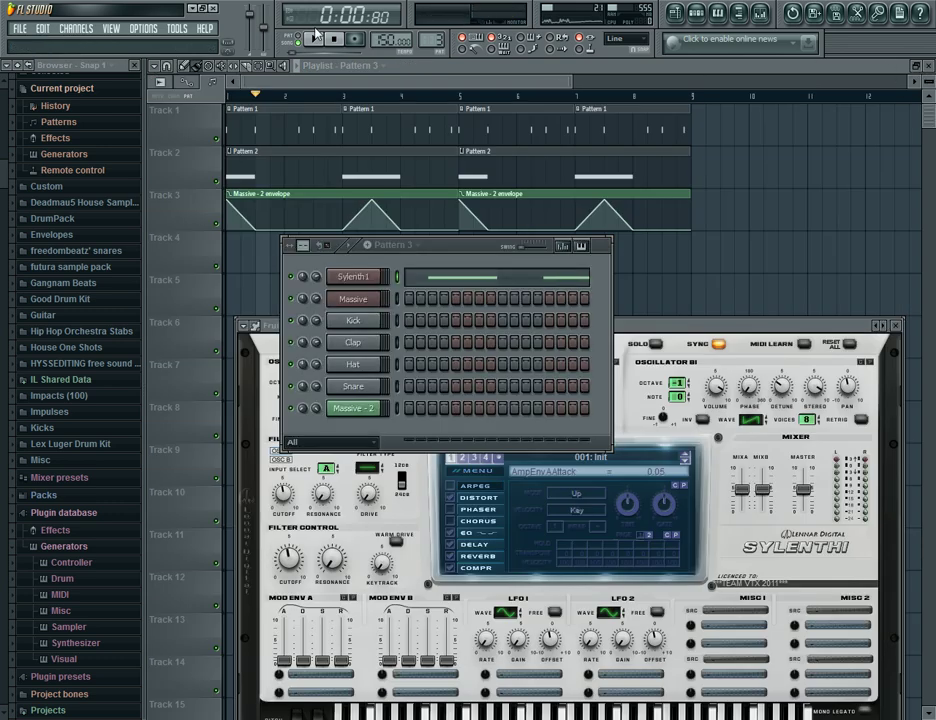
Place Pattern 3 on Track 4 at bar 1, and stretch its F4 notes to span mid-bar 1 to bar 3 and bar 4 to bar 5
click(236, 250)
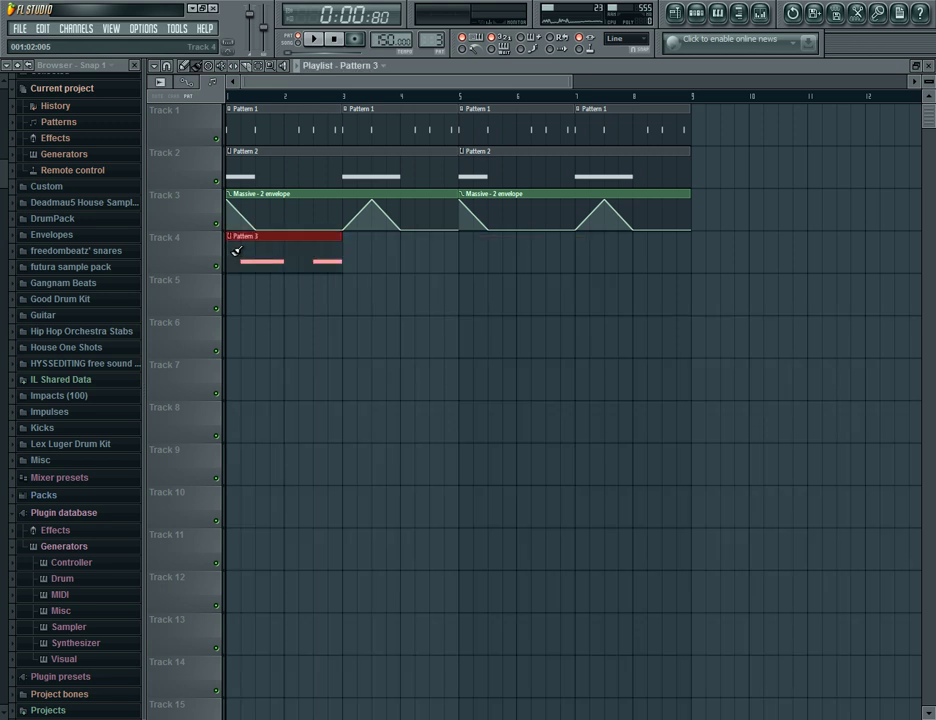
double_click(293, 262)
drag(508, 82, 912, 88)
drag(372, 350, 441, 350)
drag(242, 347, 621, 346)
click(596, 347)
right_click(598, 348)
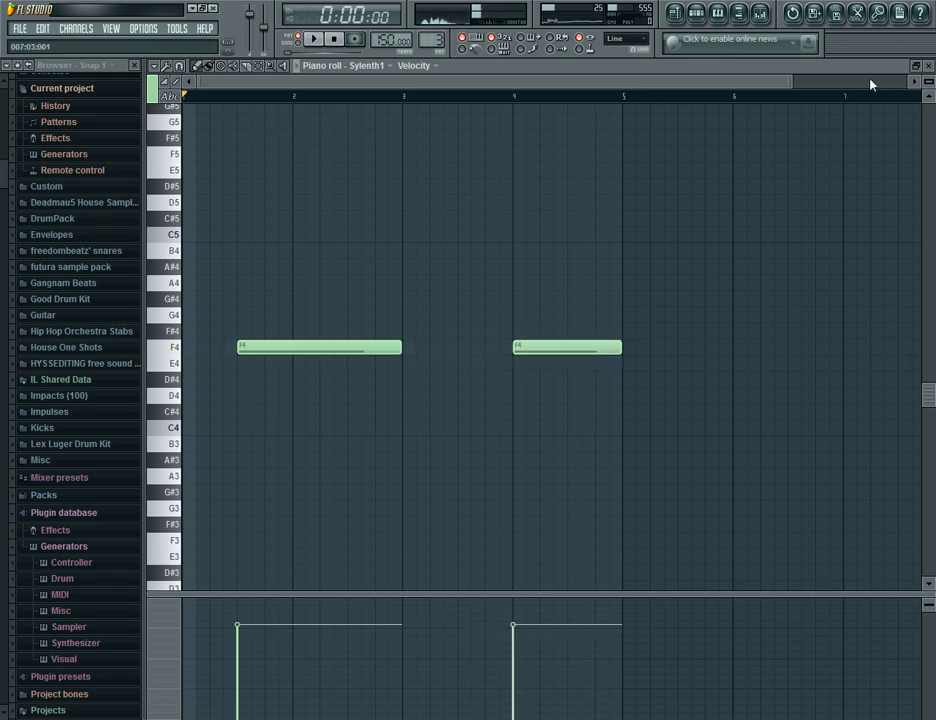
click(926, 67)
Duplicate the four-bar Pattern 3 clip on Track 4 to bar 5, and play the song from bar 1
click(272, 267)
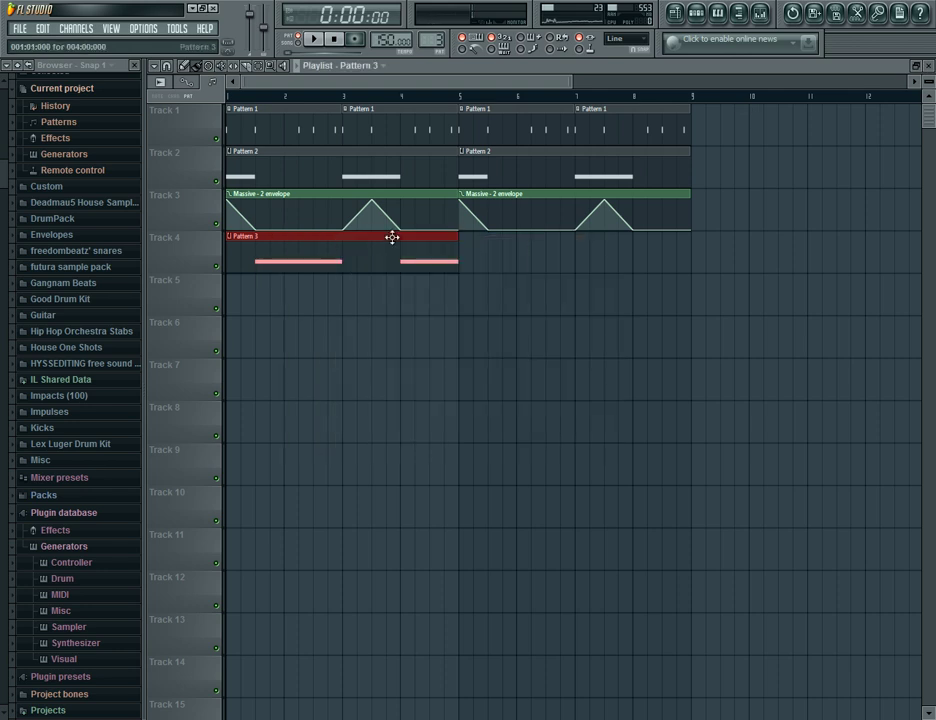
key(ctrl+b)
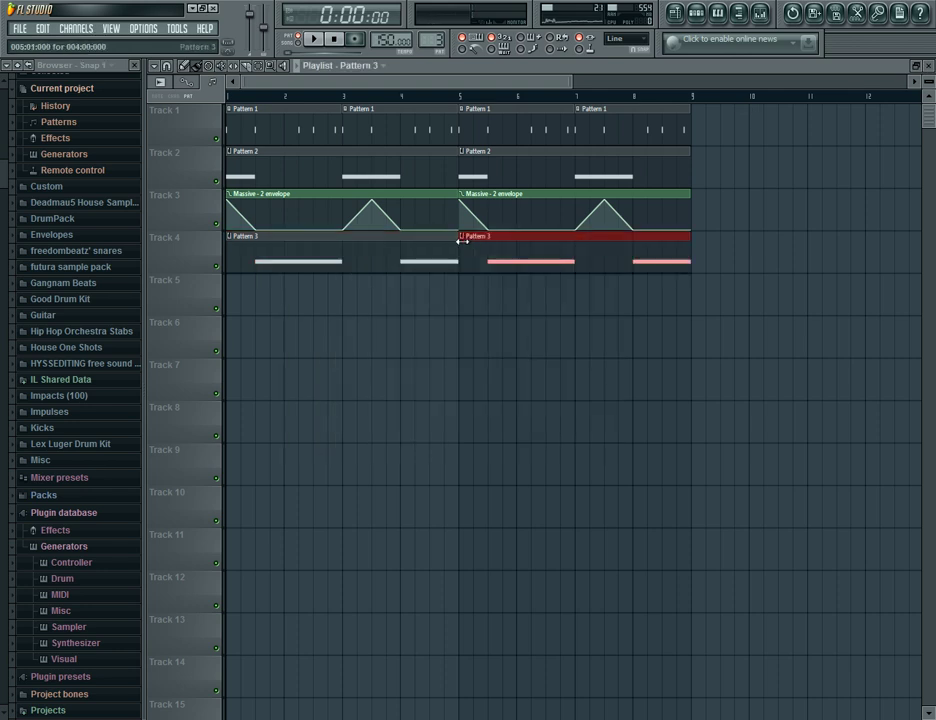
click(311, 41)
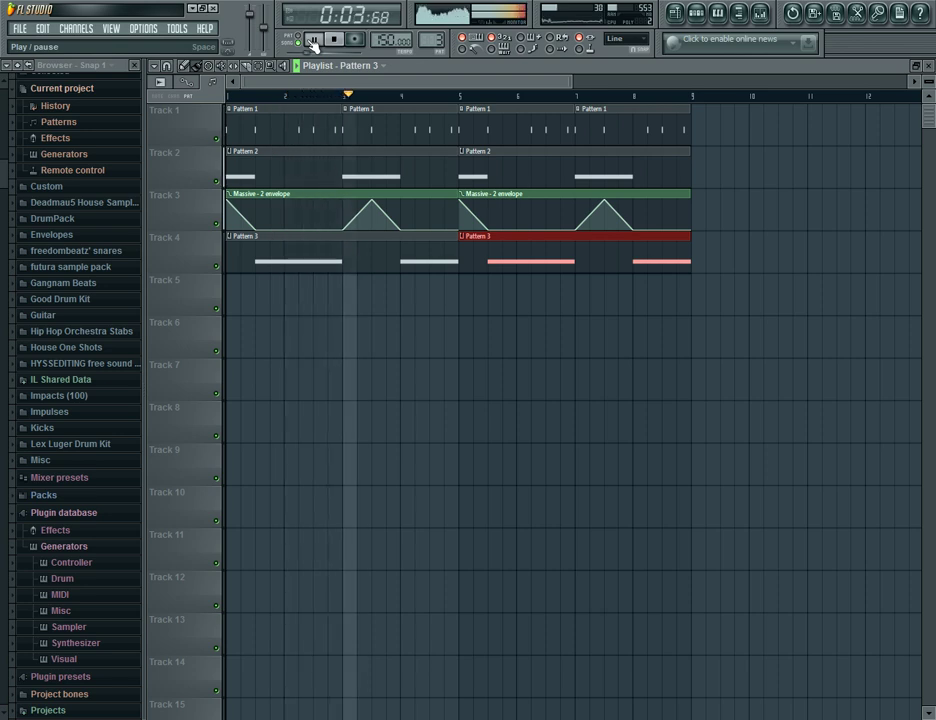
Pause the song and inspect the Massive bass patch used by Pattern 2
click(311, 41)
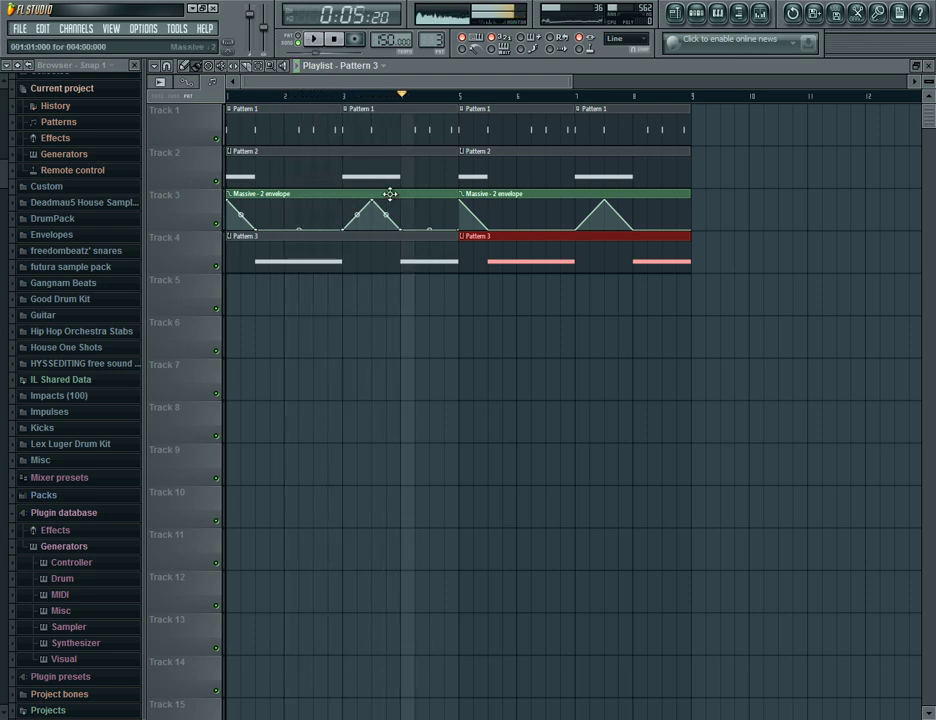
double_click(304, 166)
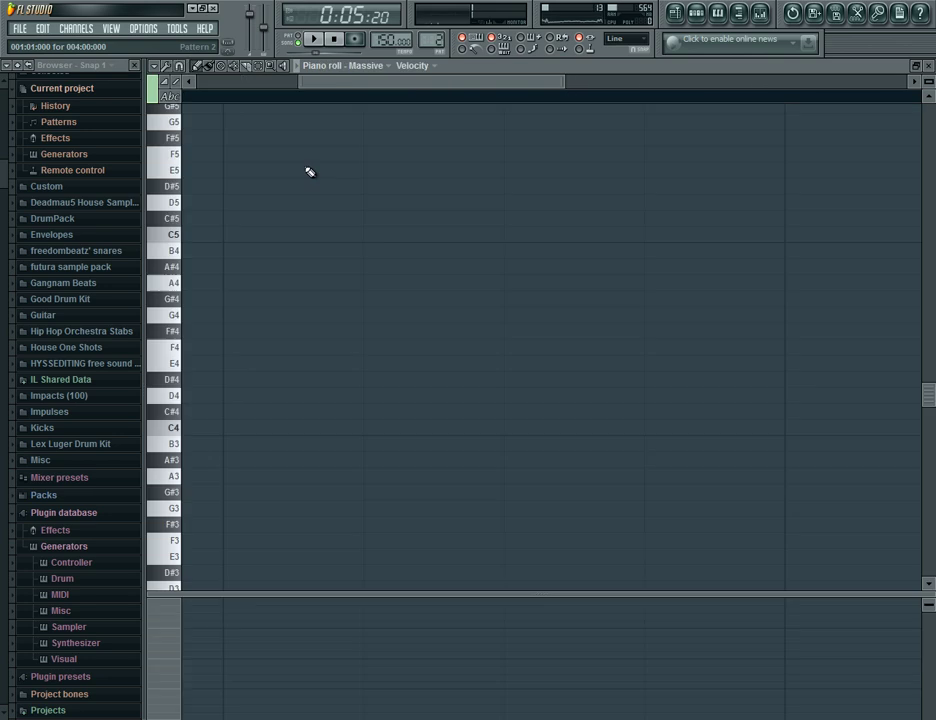
key(F7)
click(351, 299)
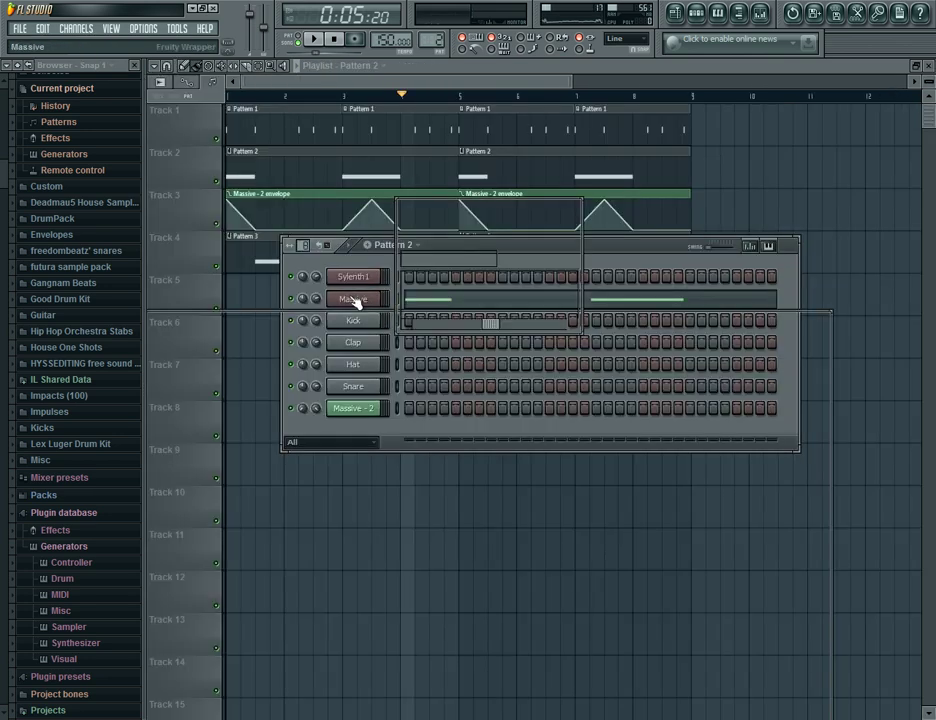
click(389, 554)
drag(460, 319, 493, 140)
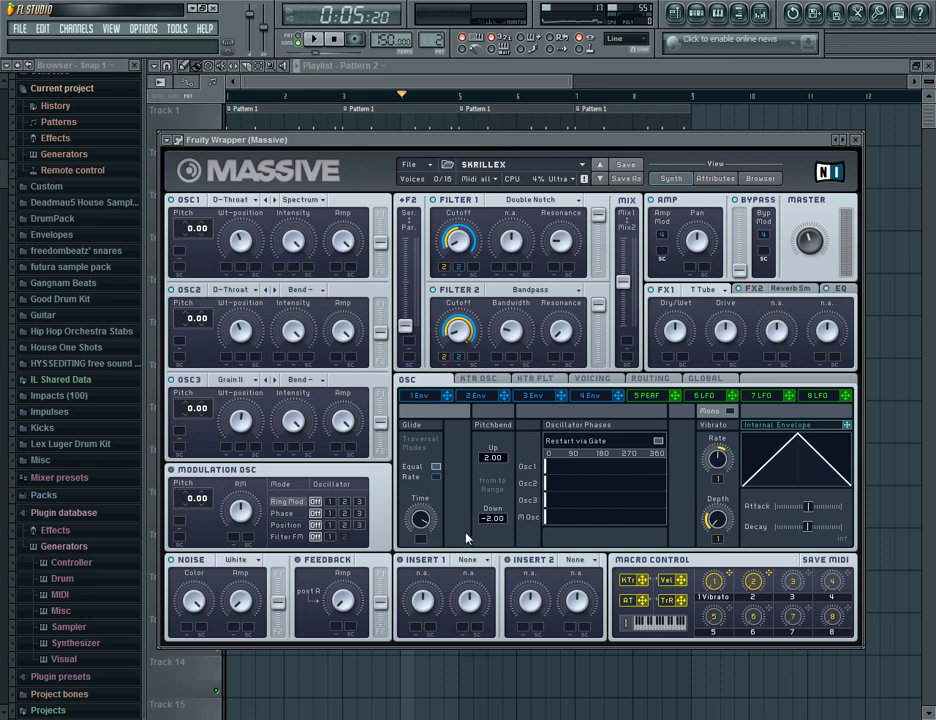
click(858, 141)
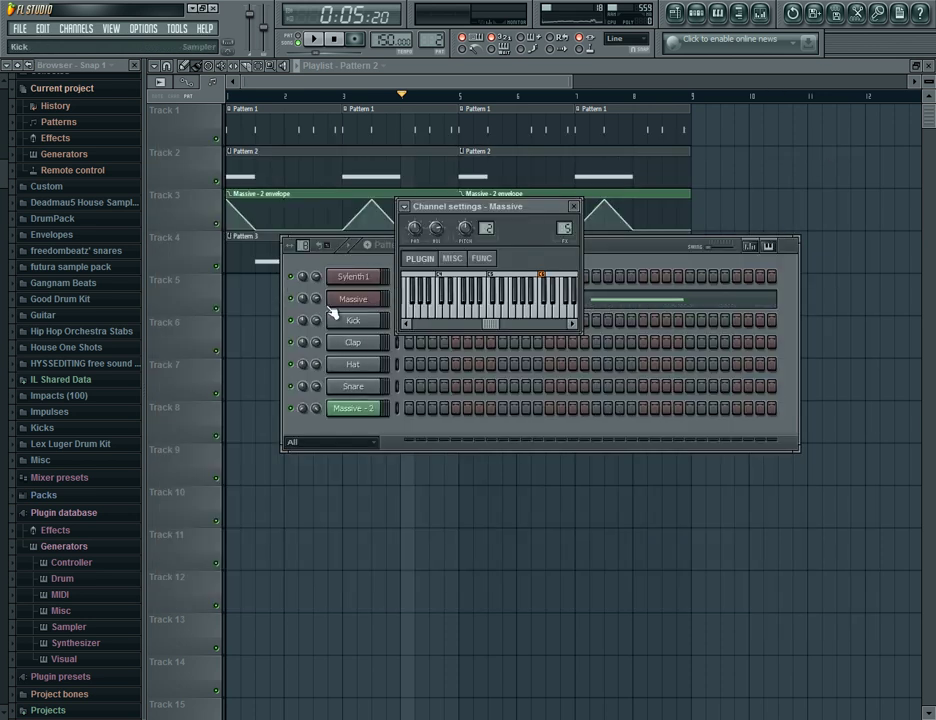
In Massive's piano roll for Pattern 2, draw a 15-step F5 note starting one step after the second F4 note and ending with it
click(683, 248)
click(636, 299)
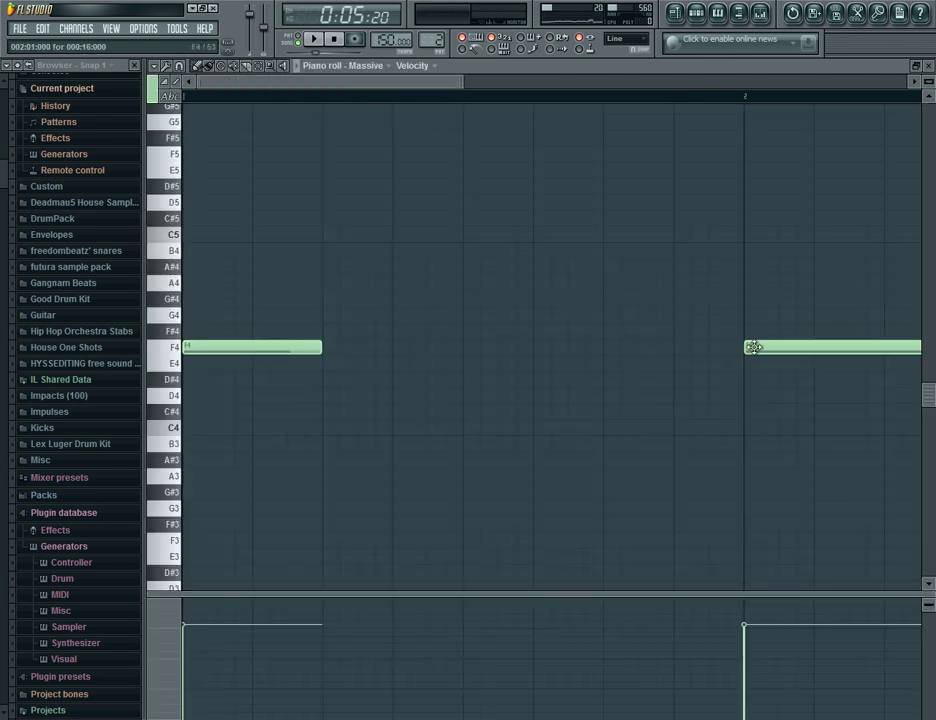
click(752, 153)
drag(355, 81, 461, 153)
double_click(432, 155)
click(588, 101)
drag(625, 156, 609, 157)
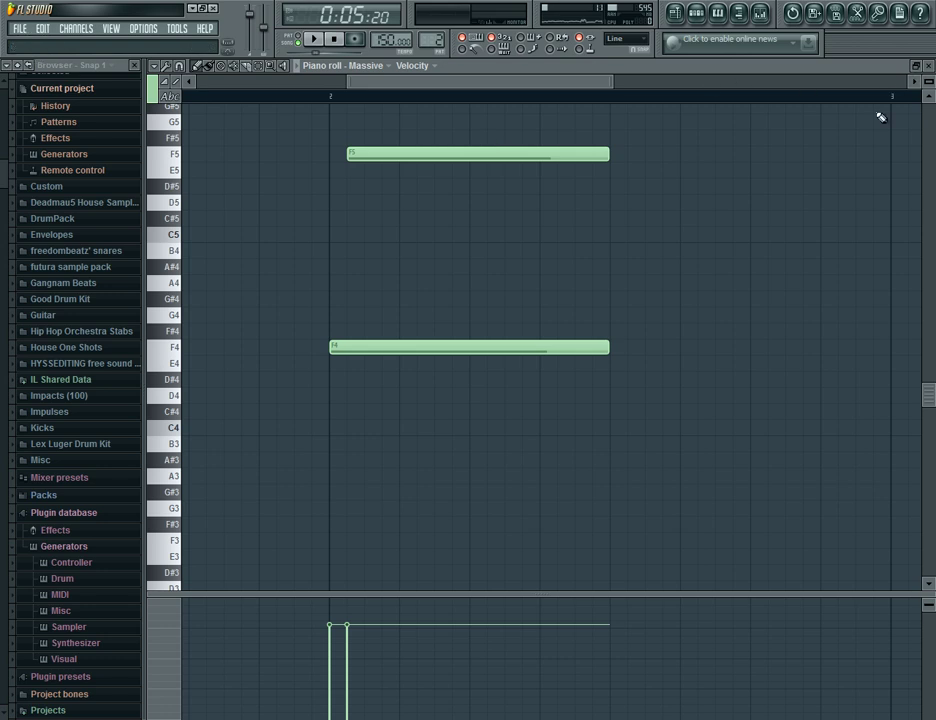
Play Pattern 2 on its own to audition the added F5 note, and pause during the second bar
click(313, 39)
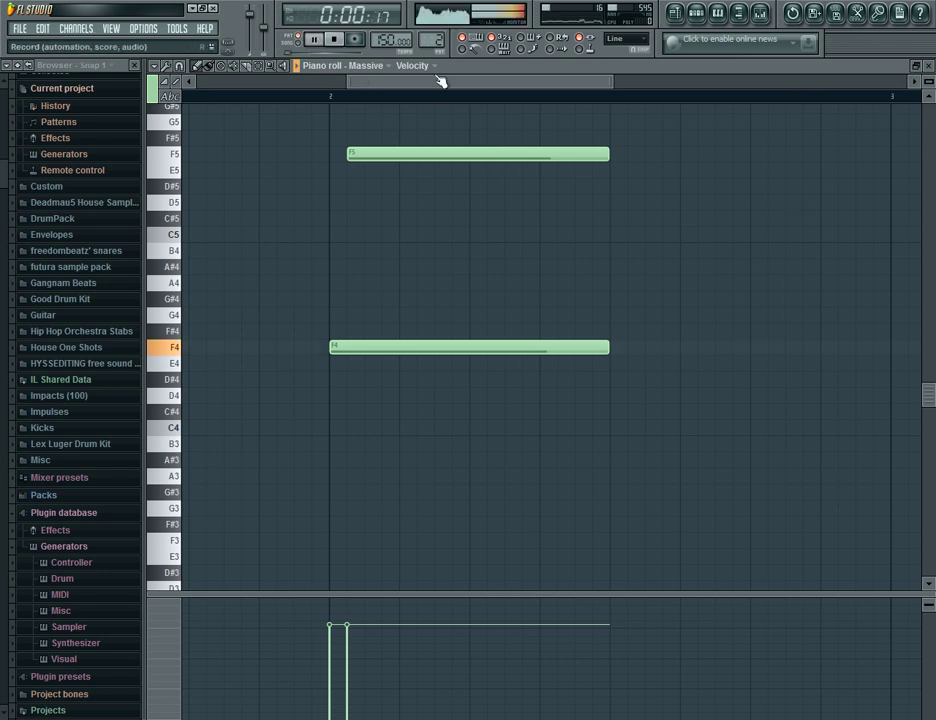
drag(459, 81, 683, 81)
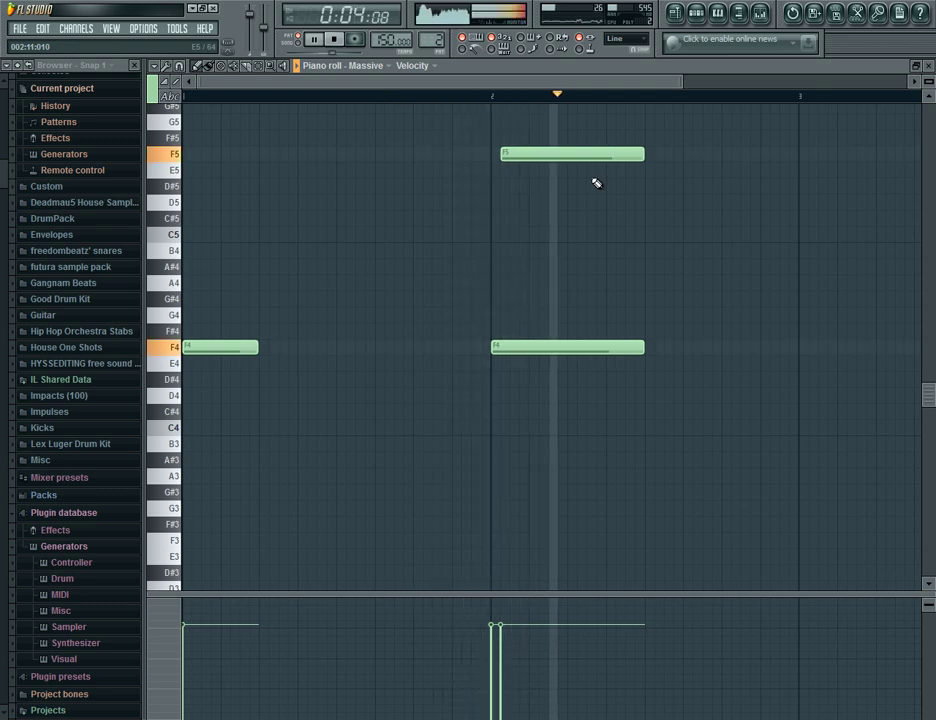
click(313, 39)
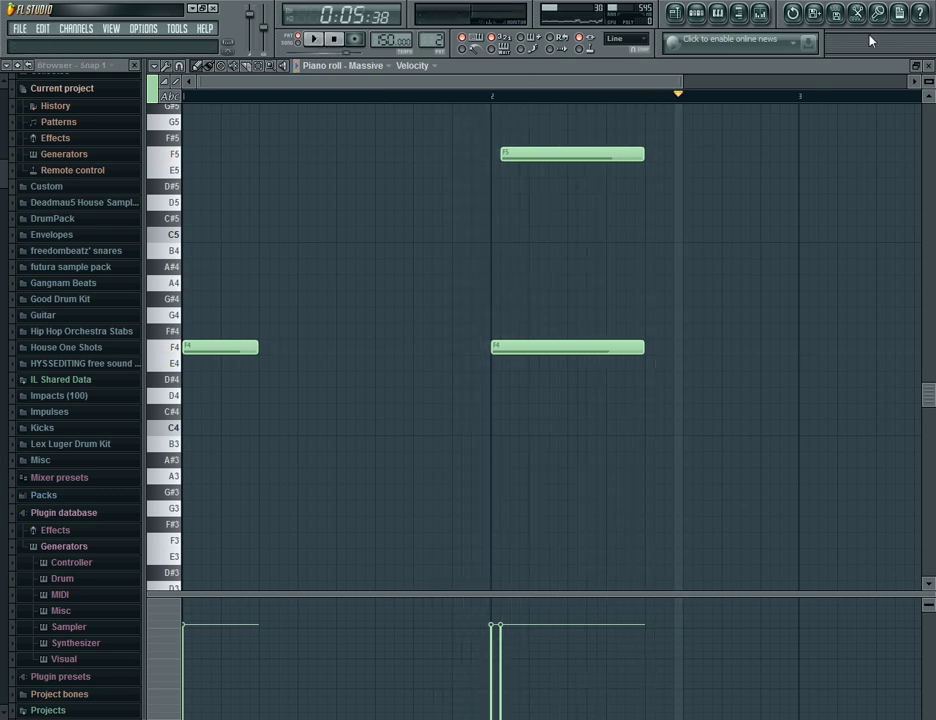
Return to the playlist, switch playback to song mode, and listen to the arrangement from bar 1 until bar 4
click(929, 67)
click(299, 43)
click(303, 84)
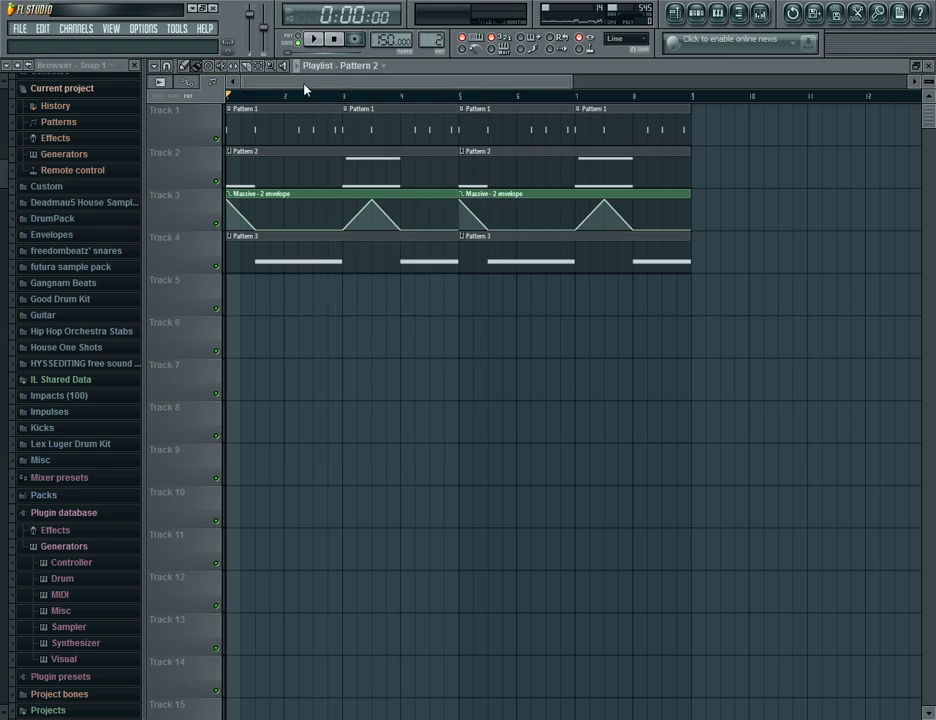
click(313, 40)
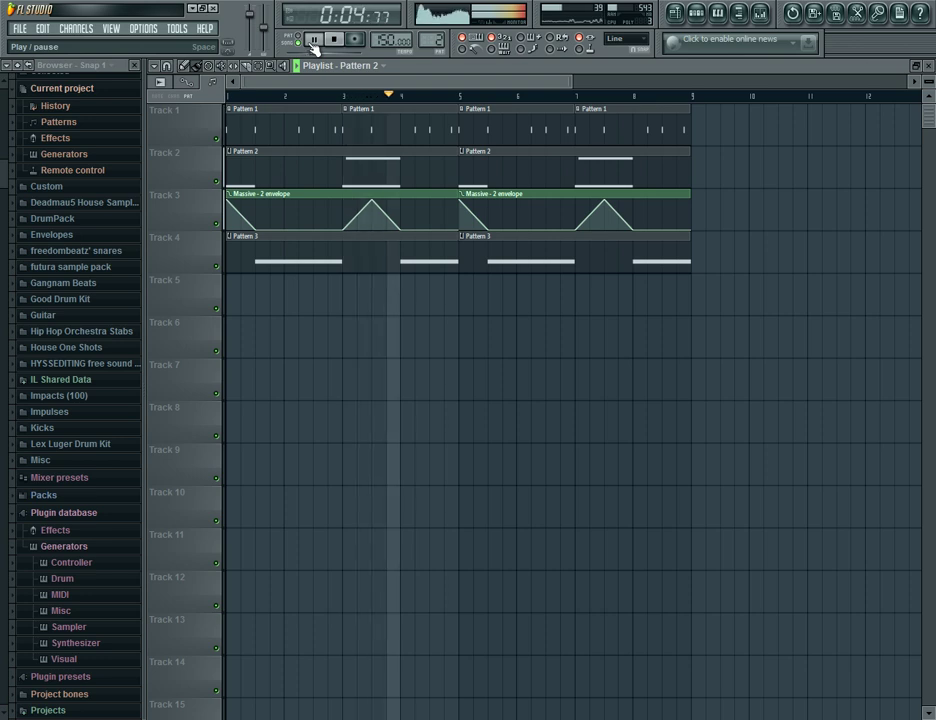
click(314, 41)
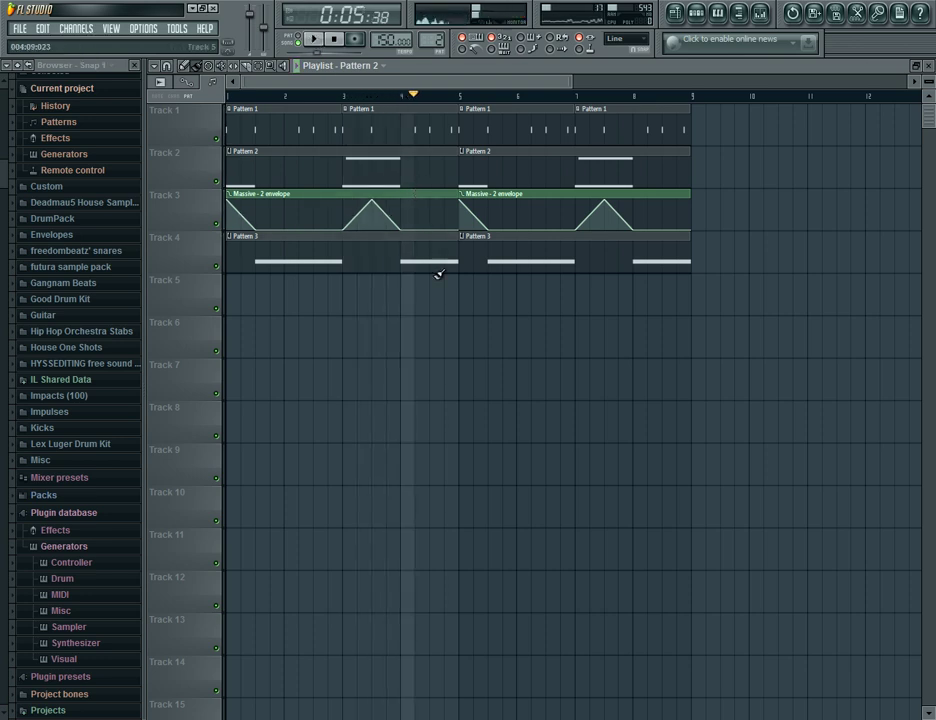
In Sylenth1's piano roll for Pattern 3, shorten the second F4 note to run from the middle of bar 4 to bar 5
double_click(356, 264)
drag(489, 347, 558, 348)
drag(812, 351, 740, 357)
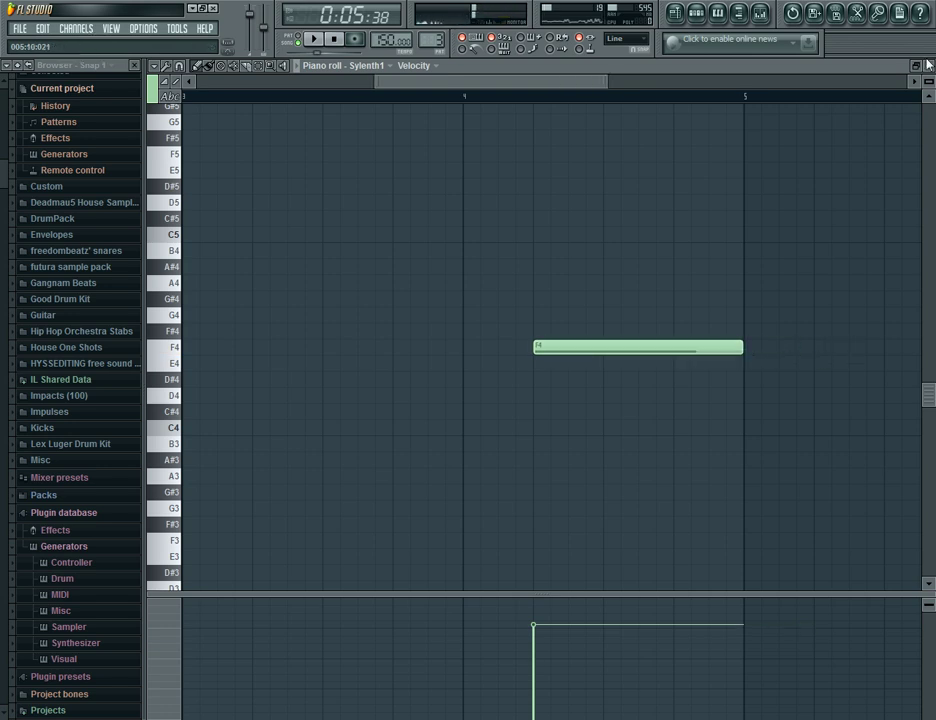
click(928, 66)
key(F6)
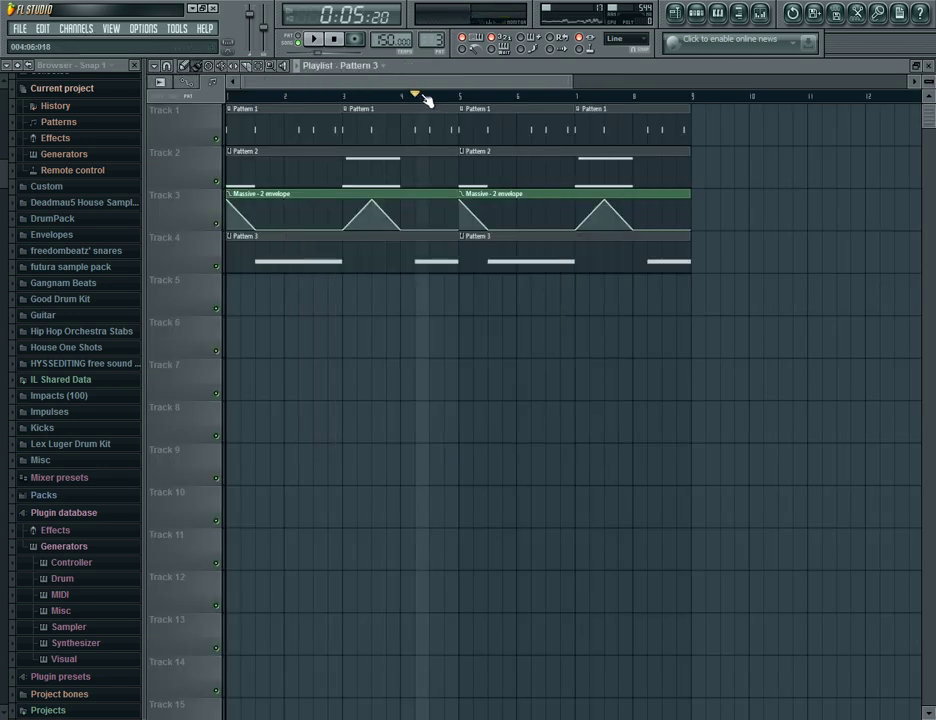
double_click(427, 249)
drag(311, 350, 382, 352)
drag(535, 348, 462, 349)
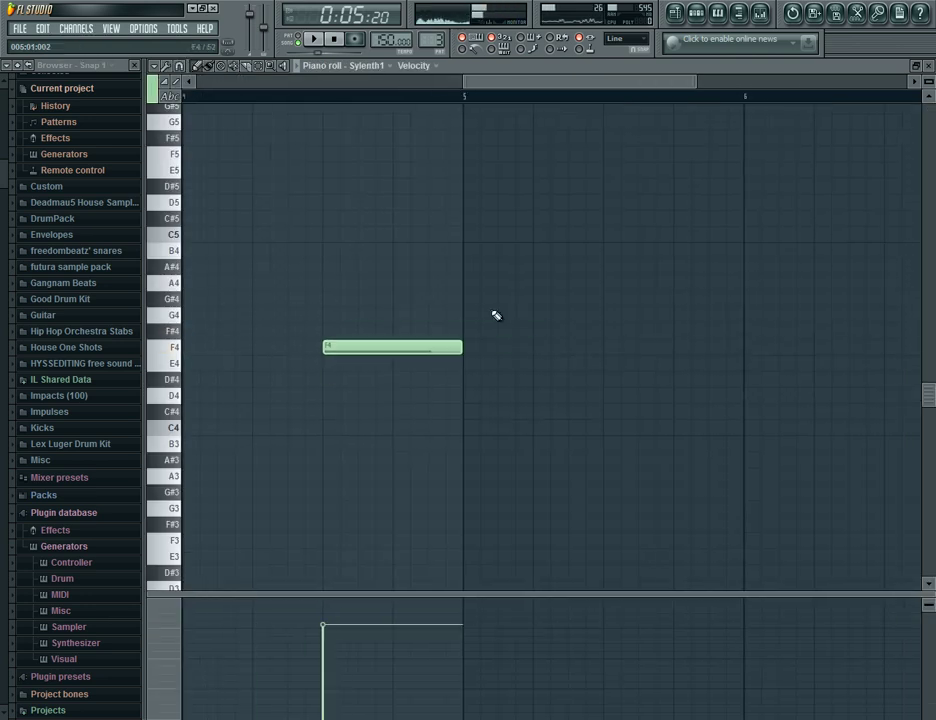
click(927, 67)
Play the song from bar 1 to hear the shortened Sylenth1 note, and pause in bar 4
drag(405, 97, 157, 110)
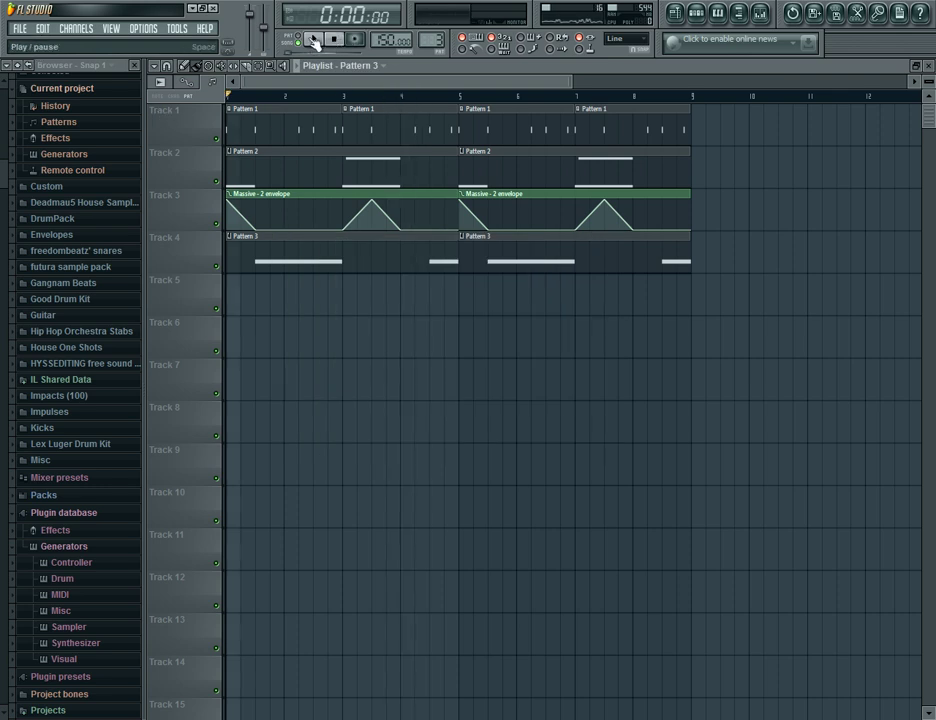
click(313, 41)
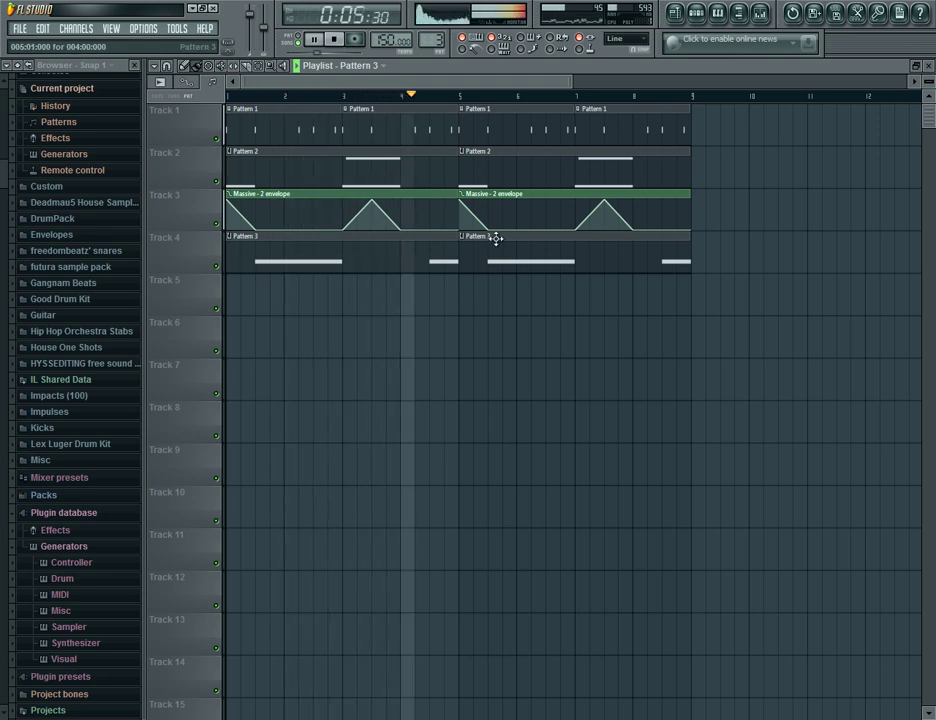
click(316, 40)
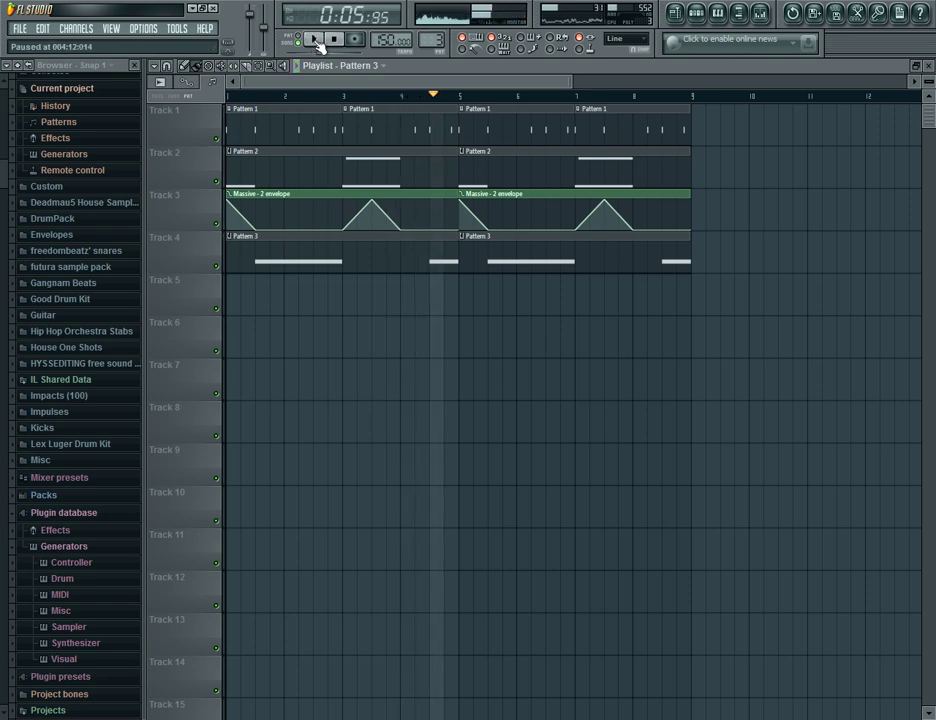
Open the Massive bass channel and inspect the Vocodex effect on its mixer track, Insert 5
double_click(430, 173)
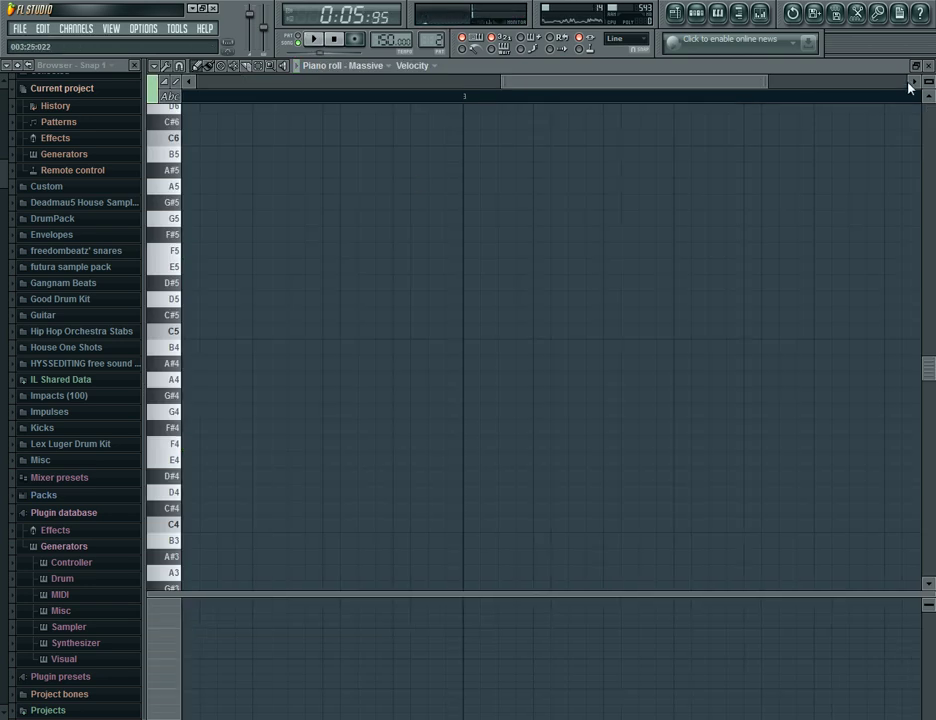
click(914, 66)
click(347, 300)
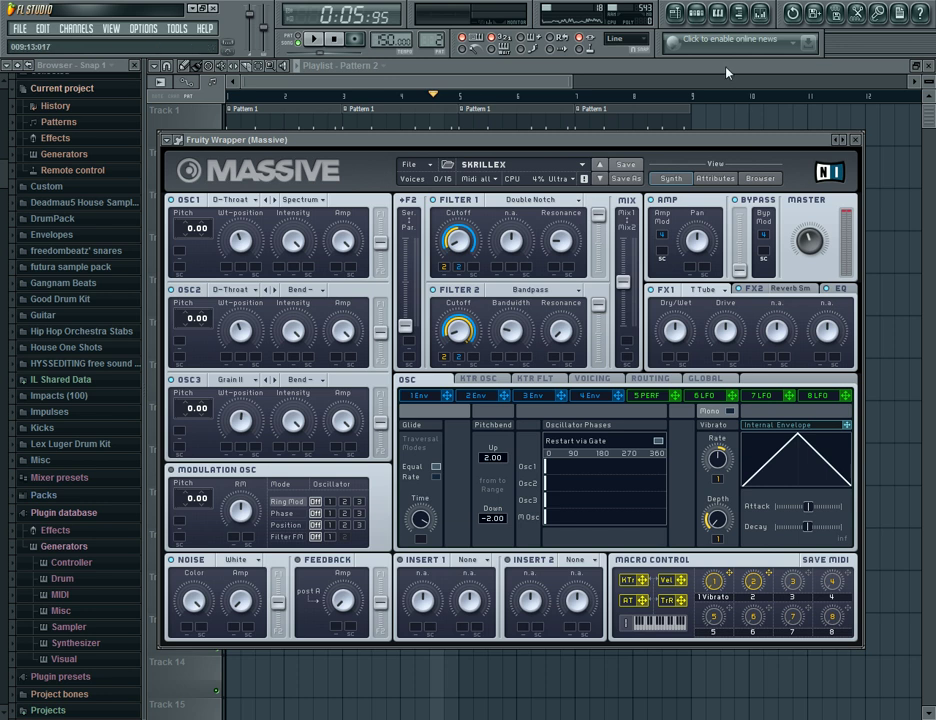
key(F9)
click(678, 344)
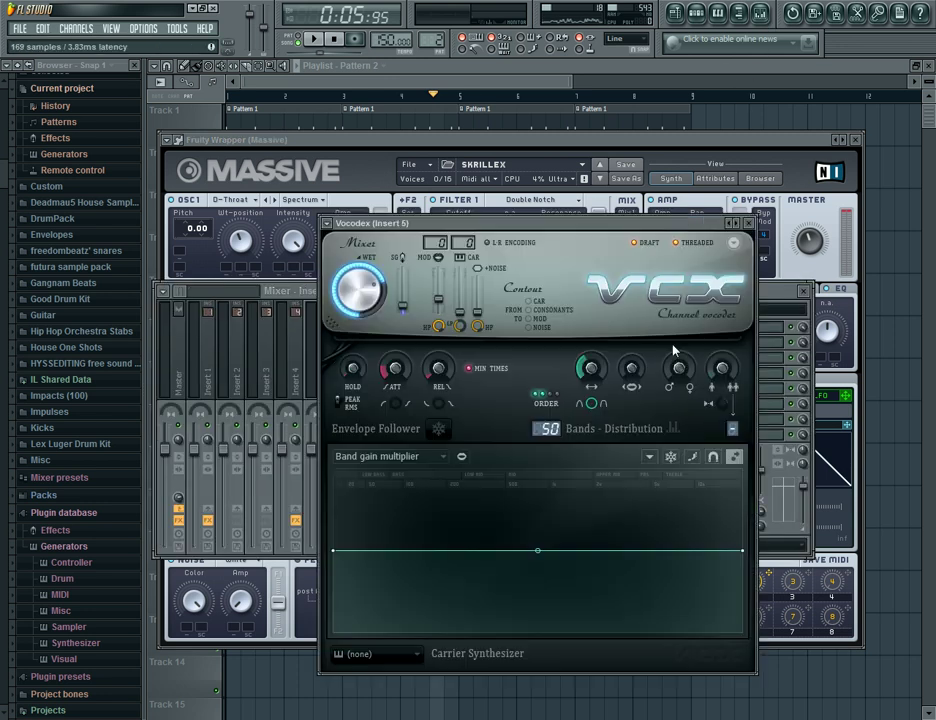
drag(516, 239, 360, 163)
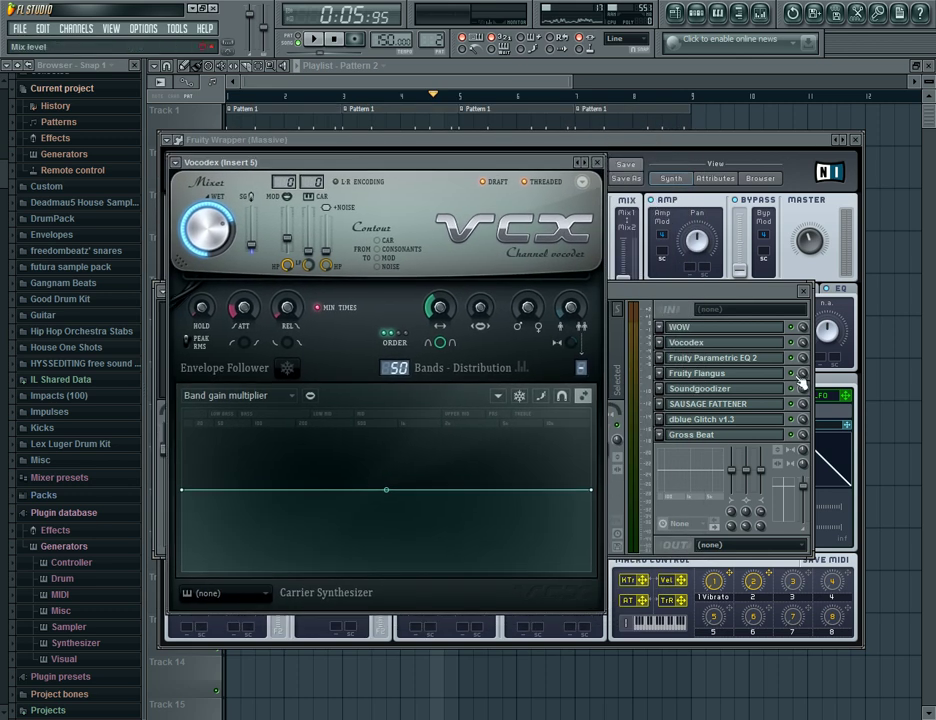
click(799, 345)
Play the song from bar 1 into bar 3, and bring the mixer back up
click(224, 95)
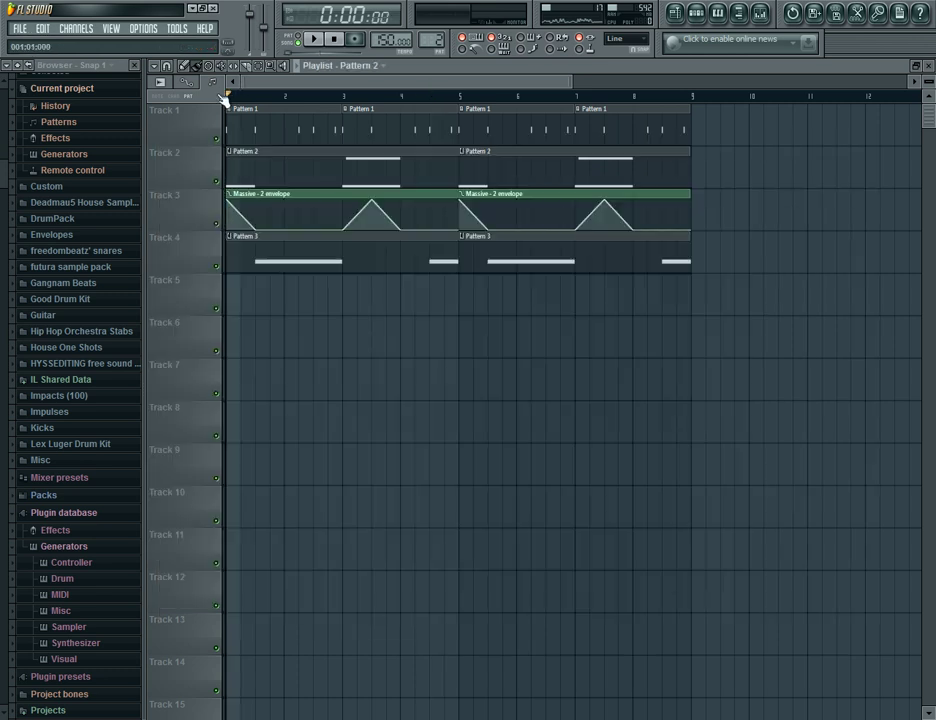
click(315, 42)
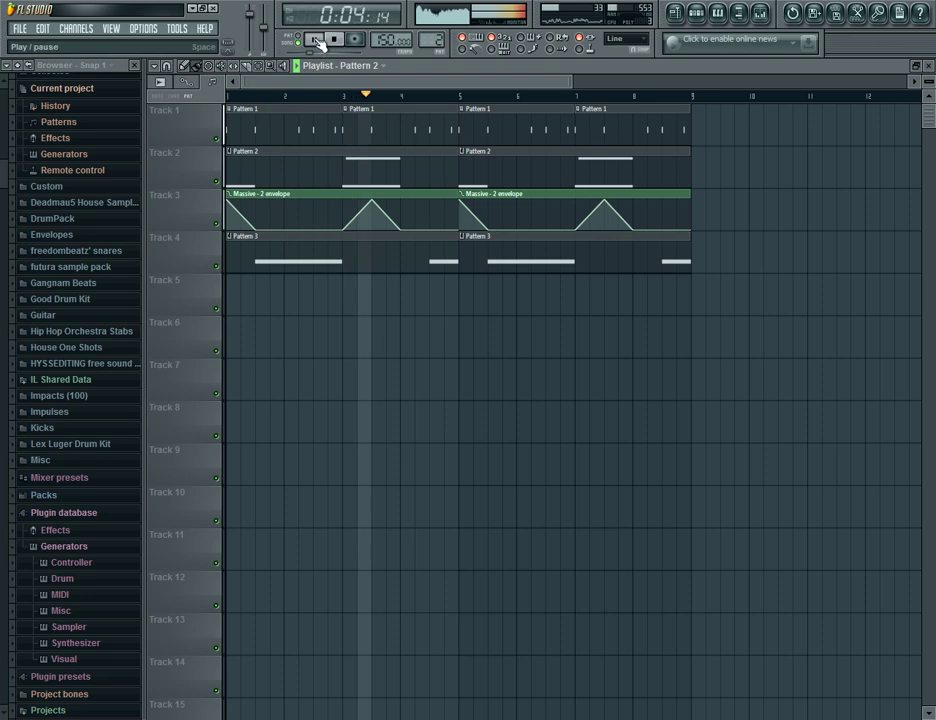
click(760, 13)
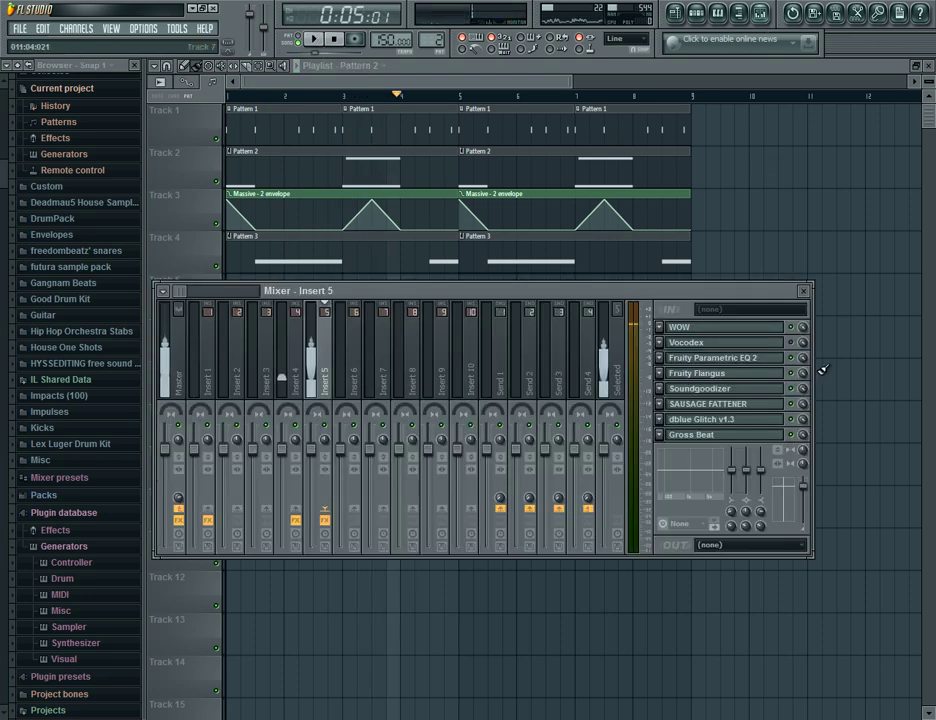
Reopen Vocodex on Insert 5 and play the song from bar 3 to watch its response
click(370, 97)
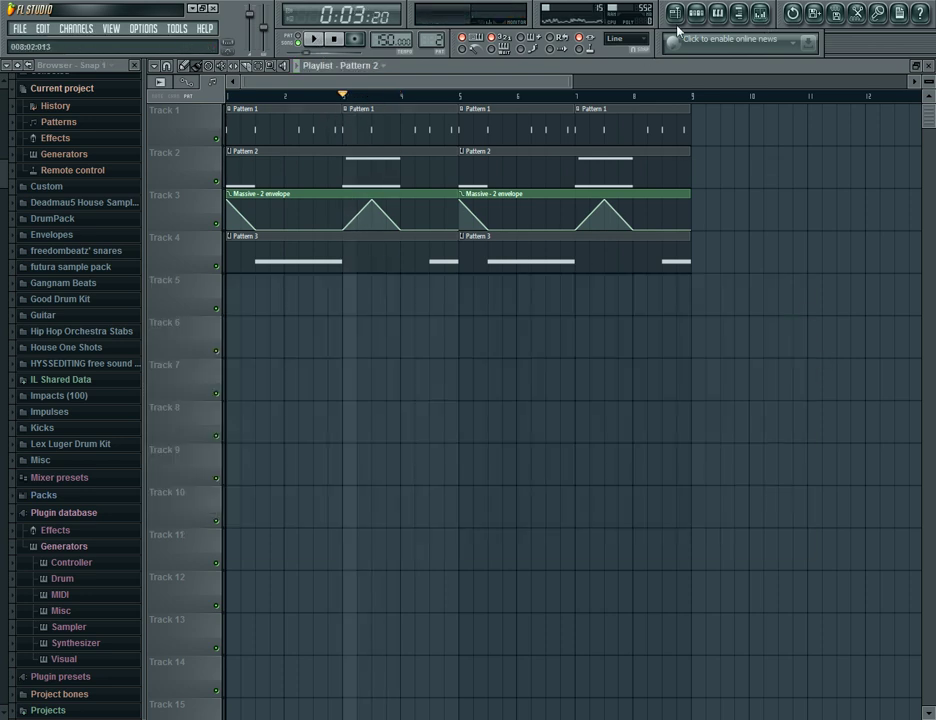
click(760, 13)
click(735, 343)
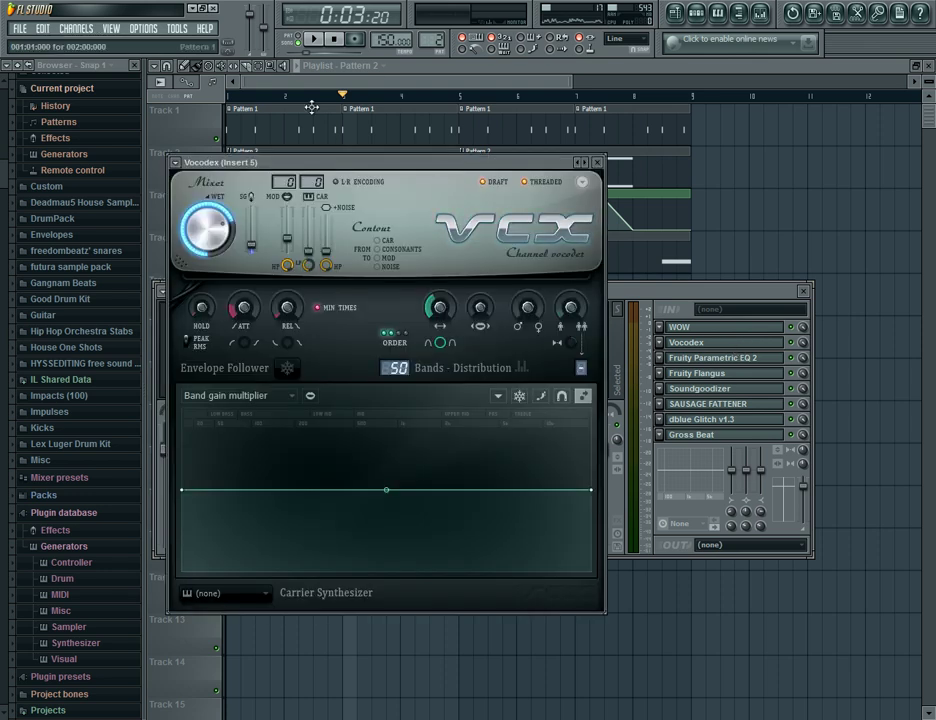
key(space)
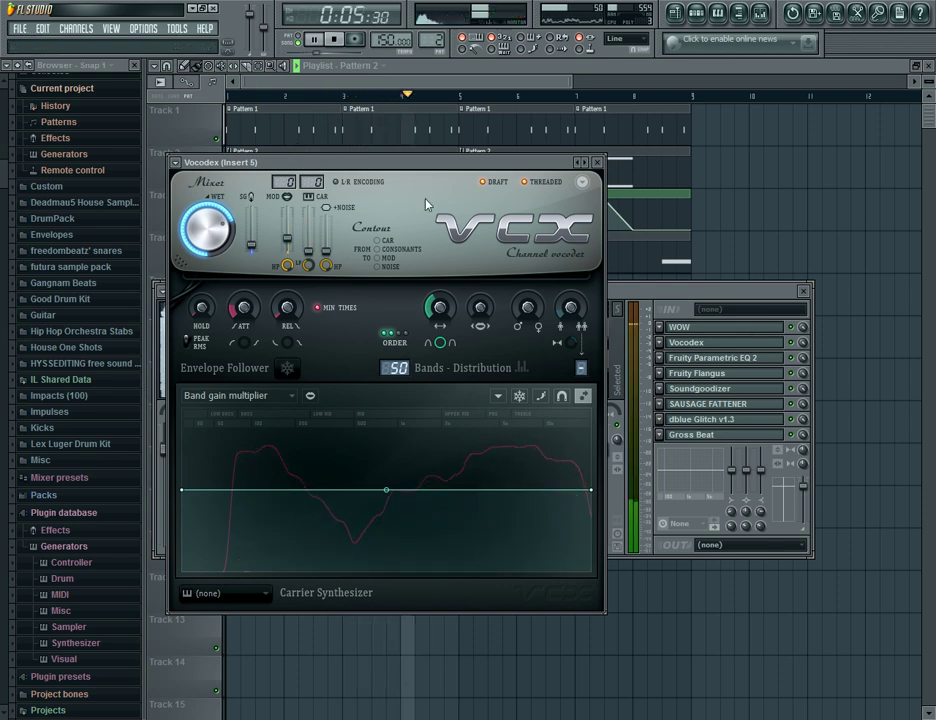
Bypass and re-enable Vocodex on Insert 5 during playback to compare the bass sound, and pause the song
click(799, 340)
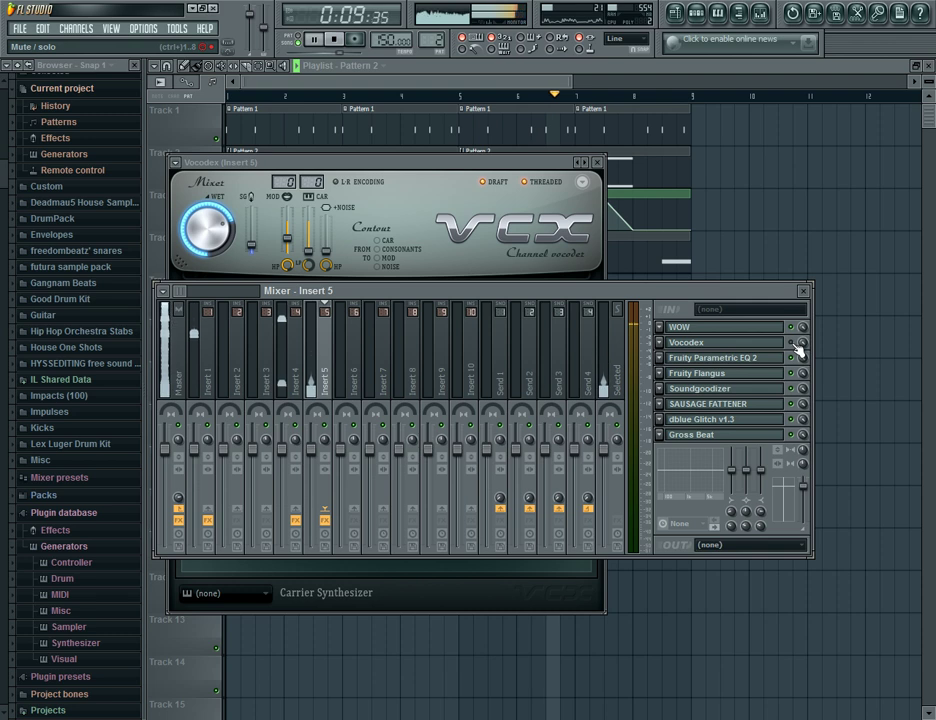
click(792, 343)
click(412, 163)
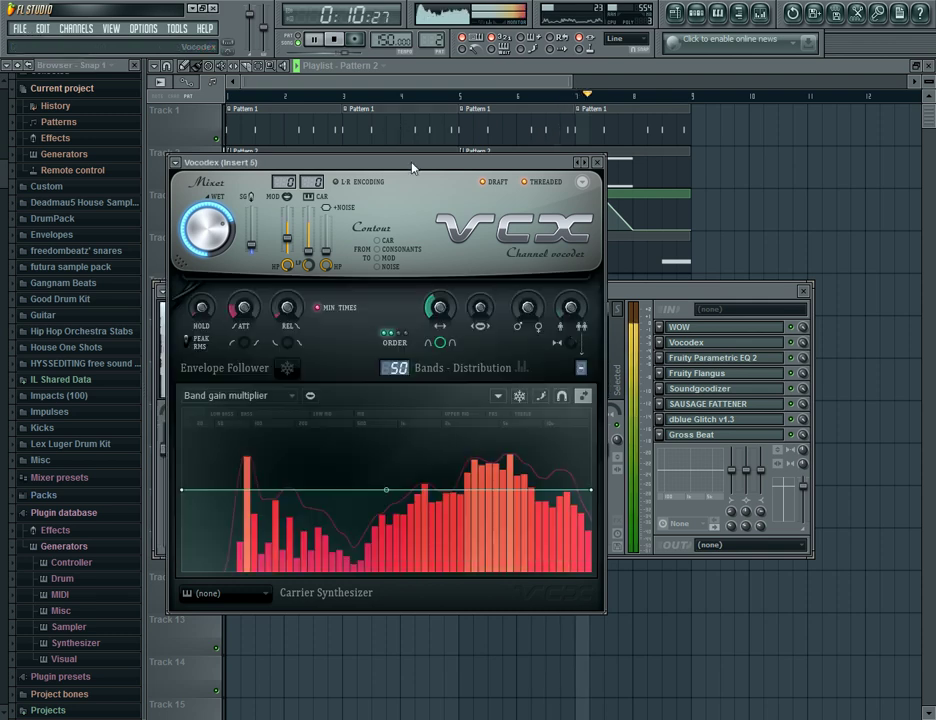
click(317, 42)
click(320, 83)
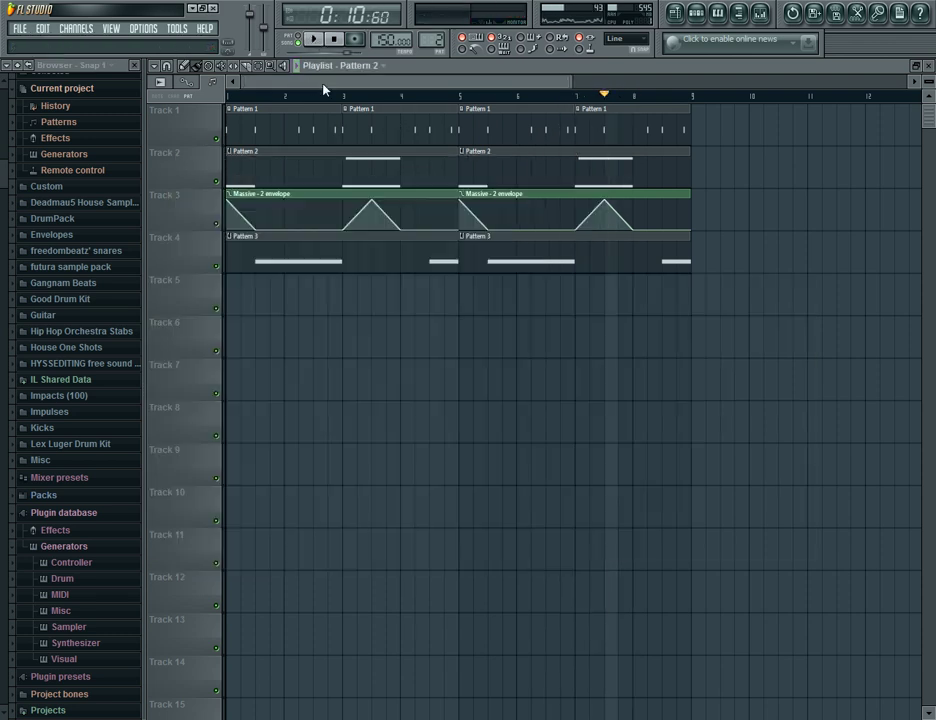
Check the Soundgoodizer in Insert 5's effect chain, and play the song from bar 1
click(760, 20)
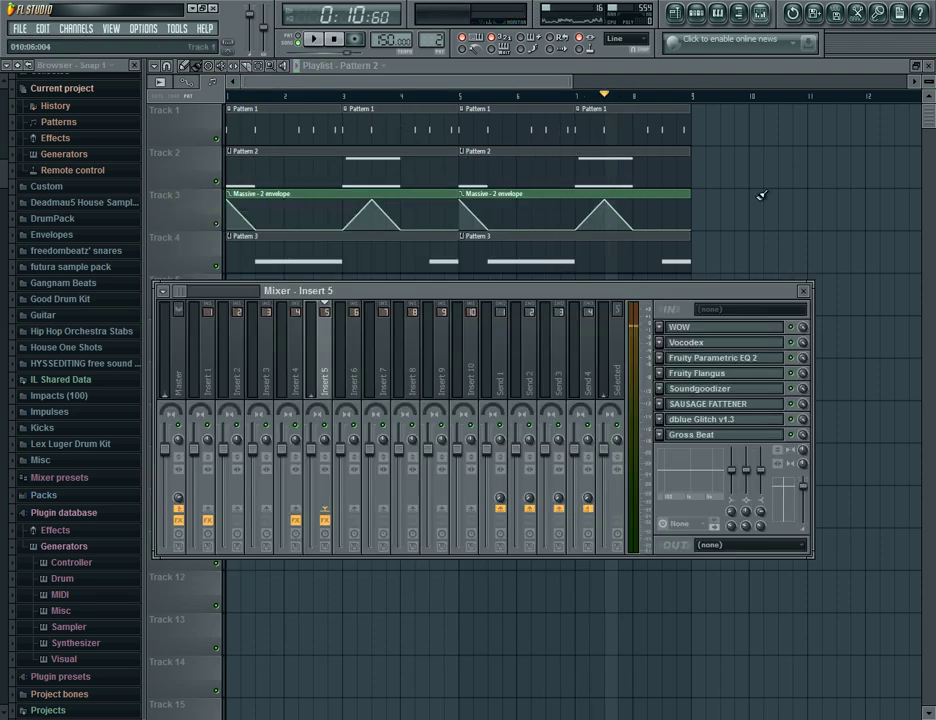
click(708, 389)
click(416, 268)
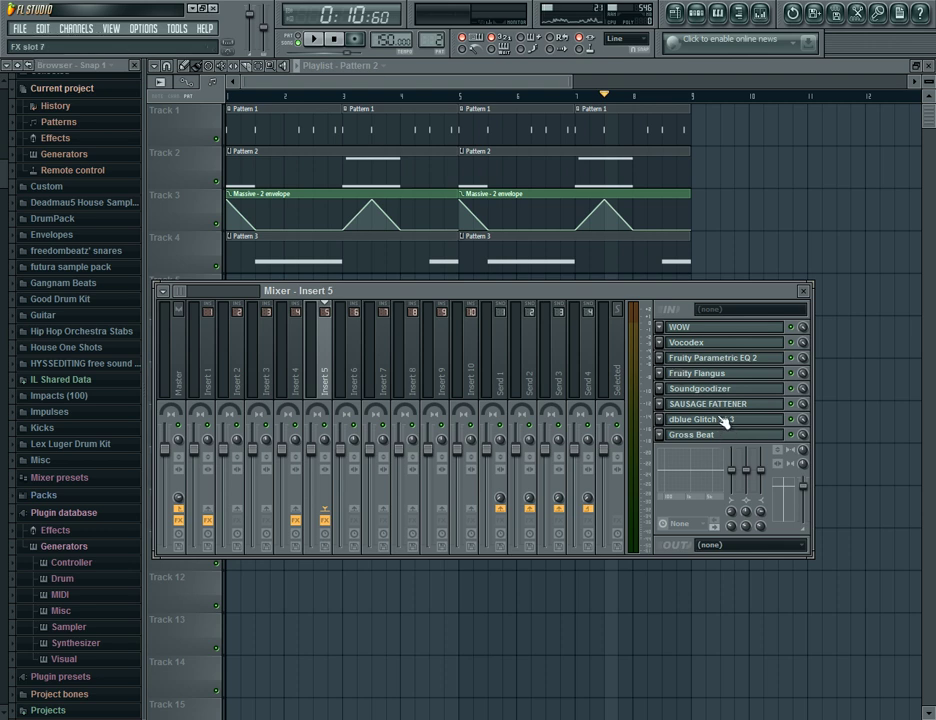
click(228, 98)
click(317, 39)
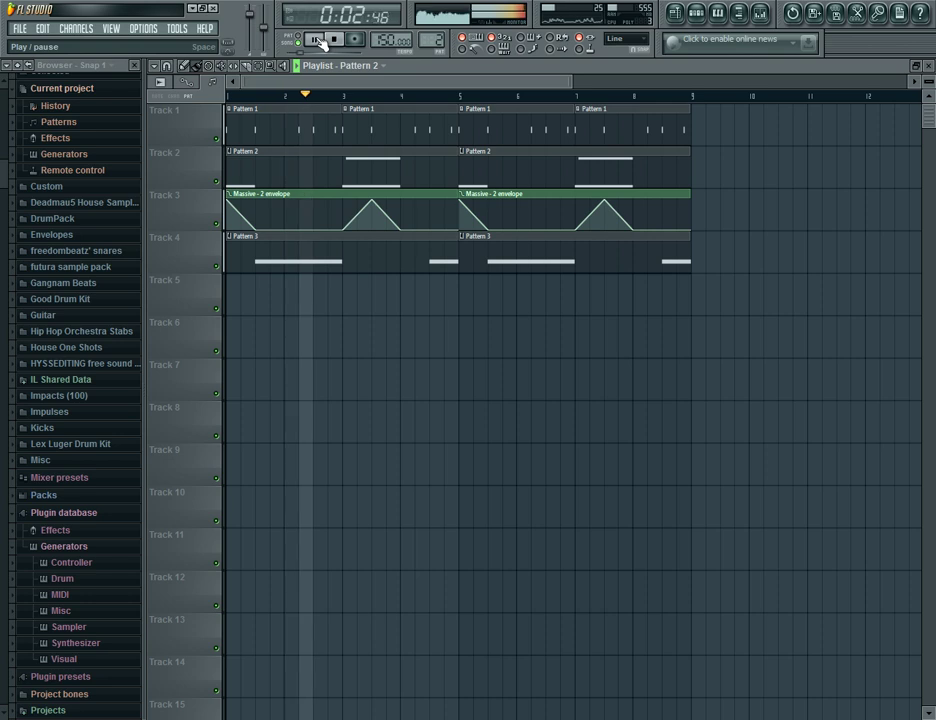
Pause the song and open the Sylenth1 notes of Pattern 3 in the piano roll at bar 1
click(317, 39)
double_click(366, 251)
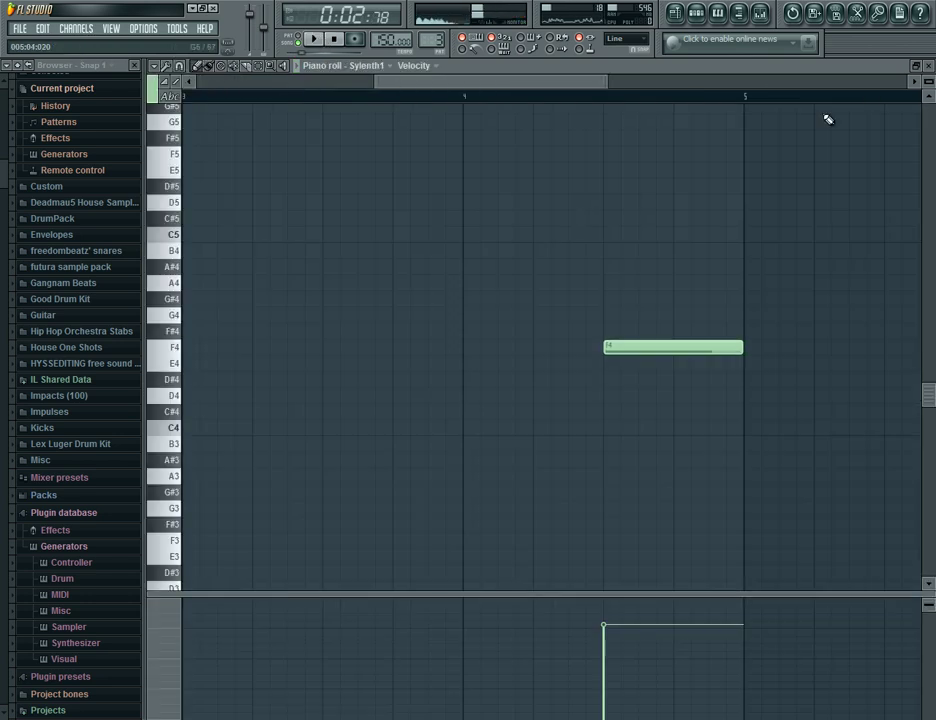
click(929, 68)
click(360, 279)
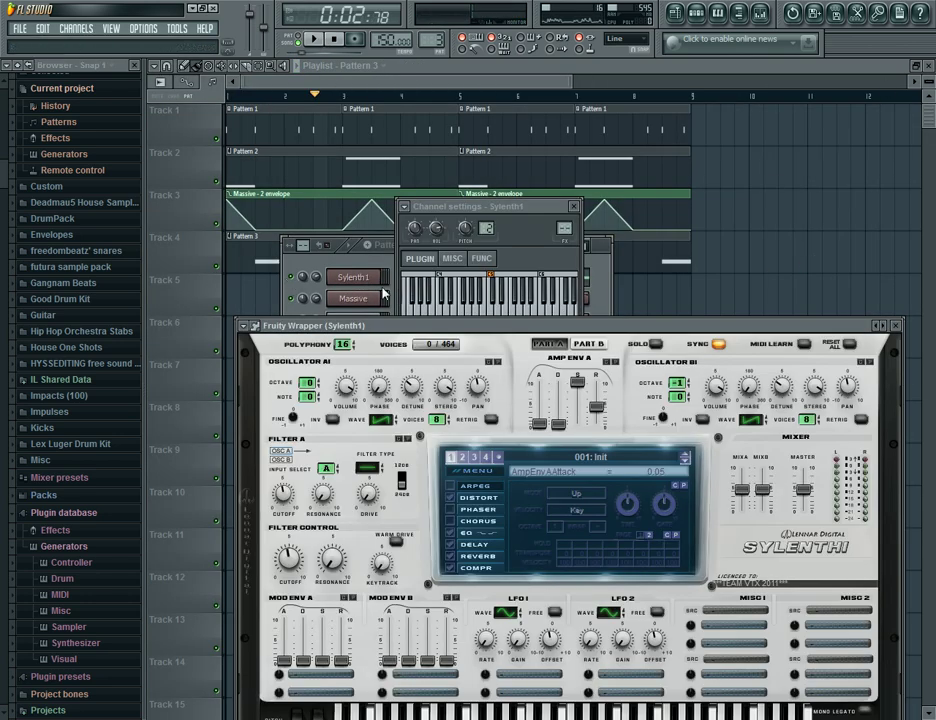
click(393, 285)
click(413, 273)
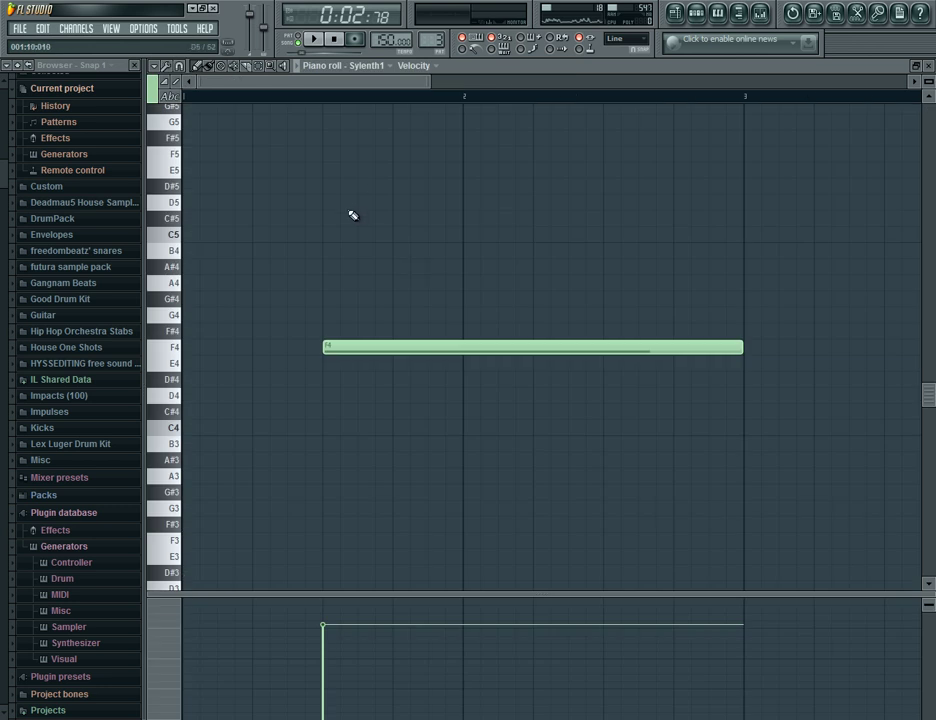
Turn on the piano roll's keyboard view mode, and stack copies of the F4 notes on C5 and F5
key(ctrl+a)
click(178, 96)
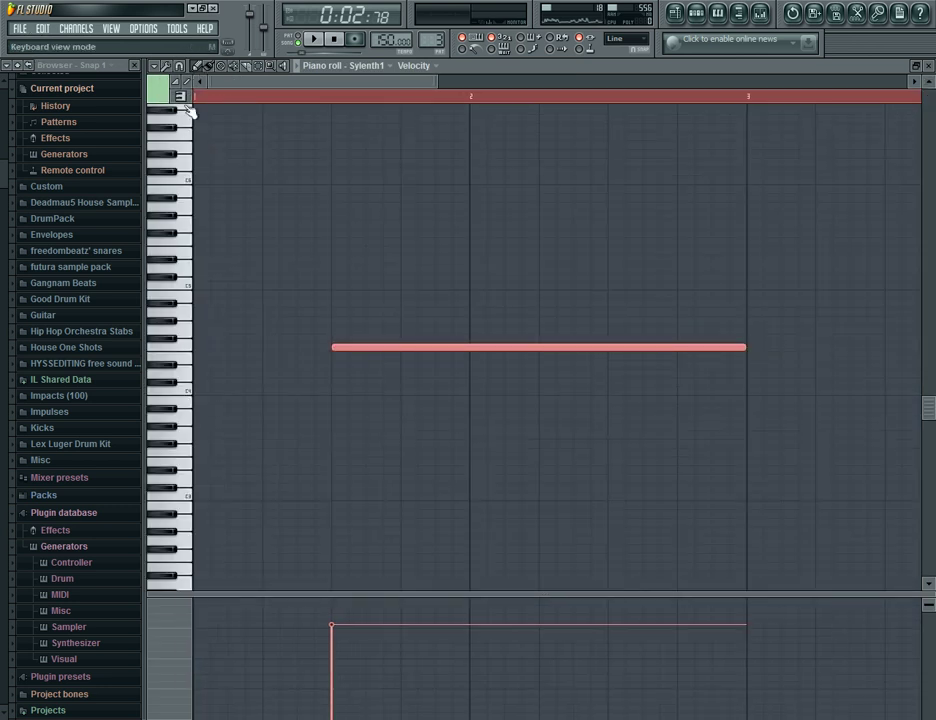
shift+drag(355, 344, 359, 237)
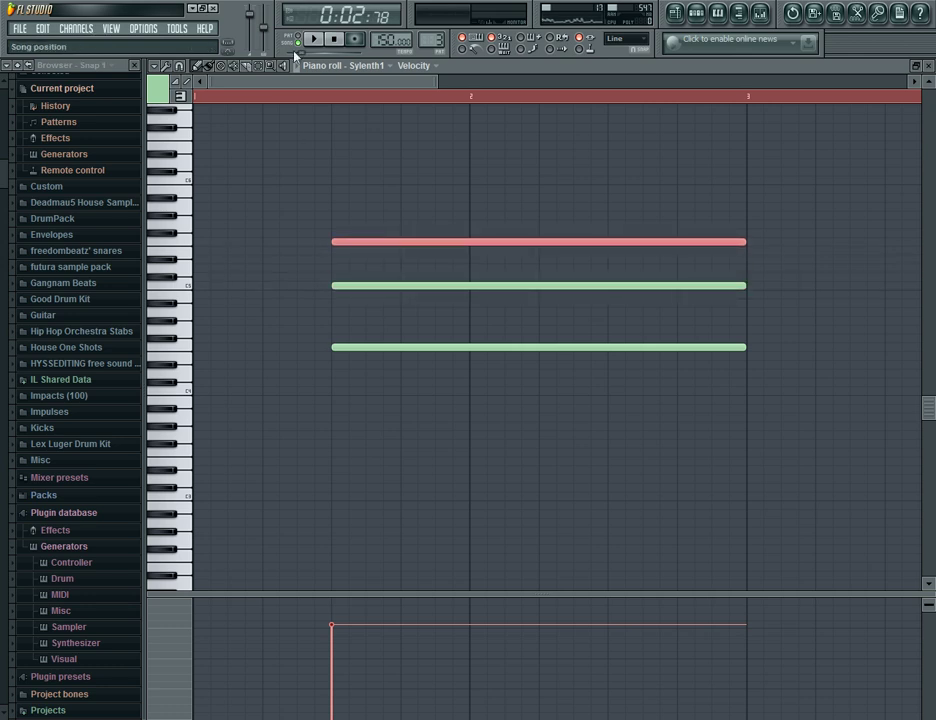
Play the song to hear the stacked chords, stop it, and delete both C5 notes
click(313, 39)
drag(336, 82, 600, 86)
click(334, 40)
right_click(373, 286)
right_click(520, 288)
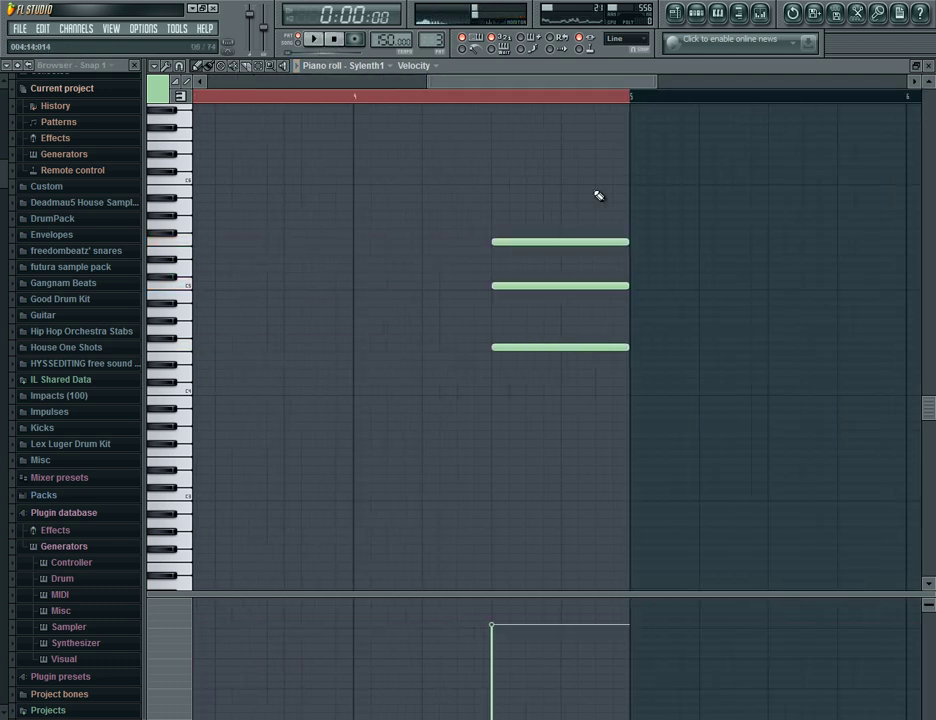
Play the song from bar 1 to hear the Sylenth1 part with only the F4 and F5 notes
click(313, 39)
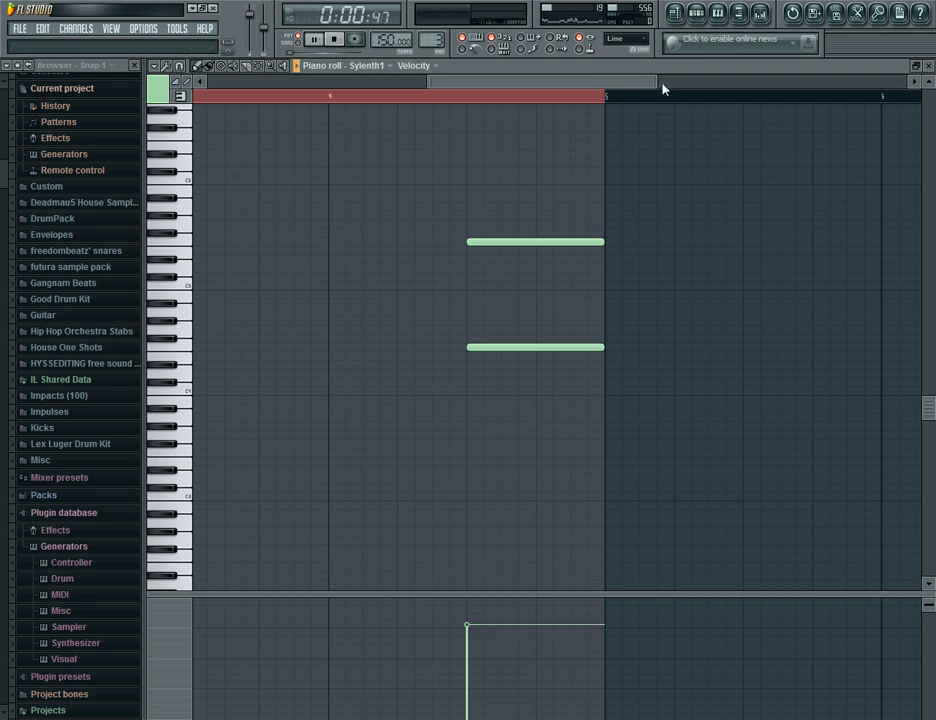
drag(657, 82, 784, 80)
drag(692, 83, 393, 119)
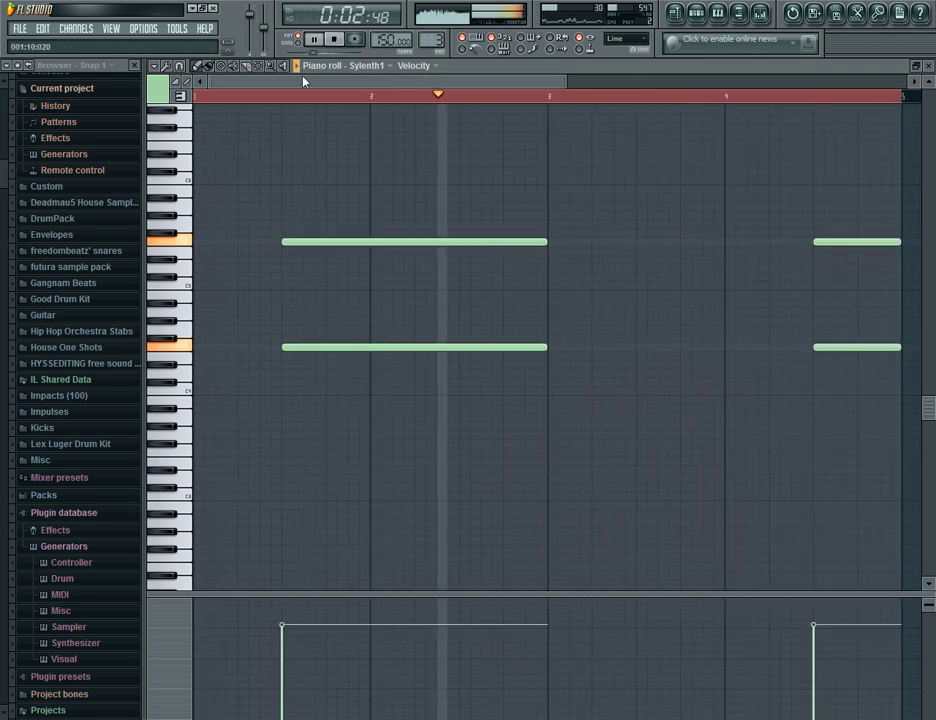
Stop the song, copy the F5 notes two octaves down to F3, and play the song to hear them
click(334, 40)
click(258, 66)
drag(277, 287, 932, 225)
drag(209, 242, 208, 452)
click(318, 40)
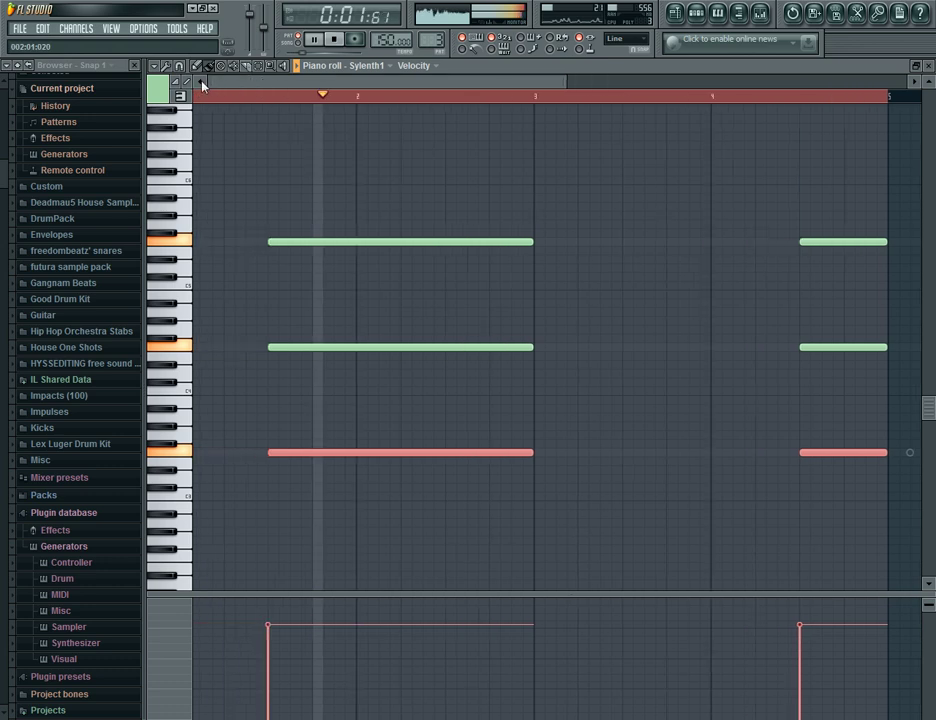
click(313, 39)
Close the piano roll and route the Sylenth1 channel to mixer track 6
click(915, 66)
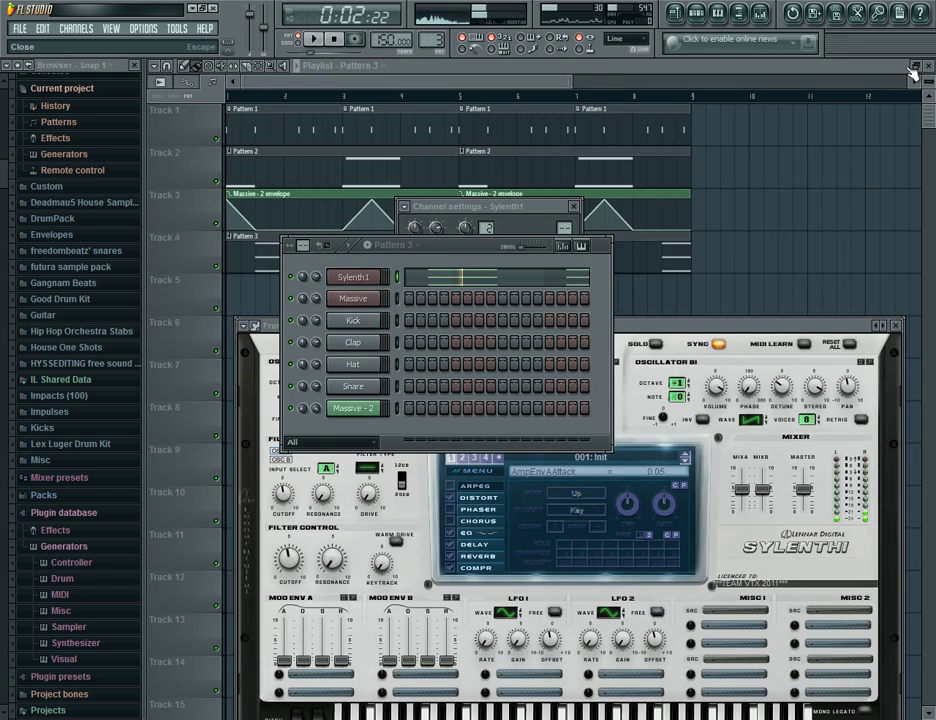
click(355, 276)
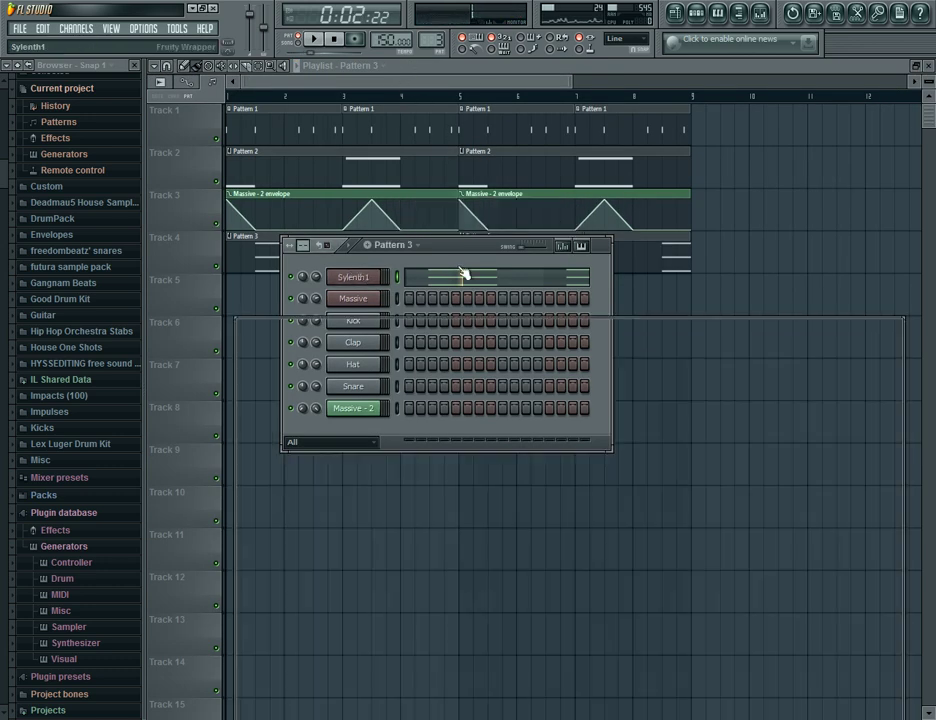
click(355, 276)
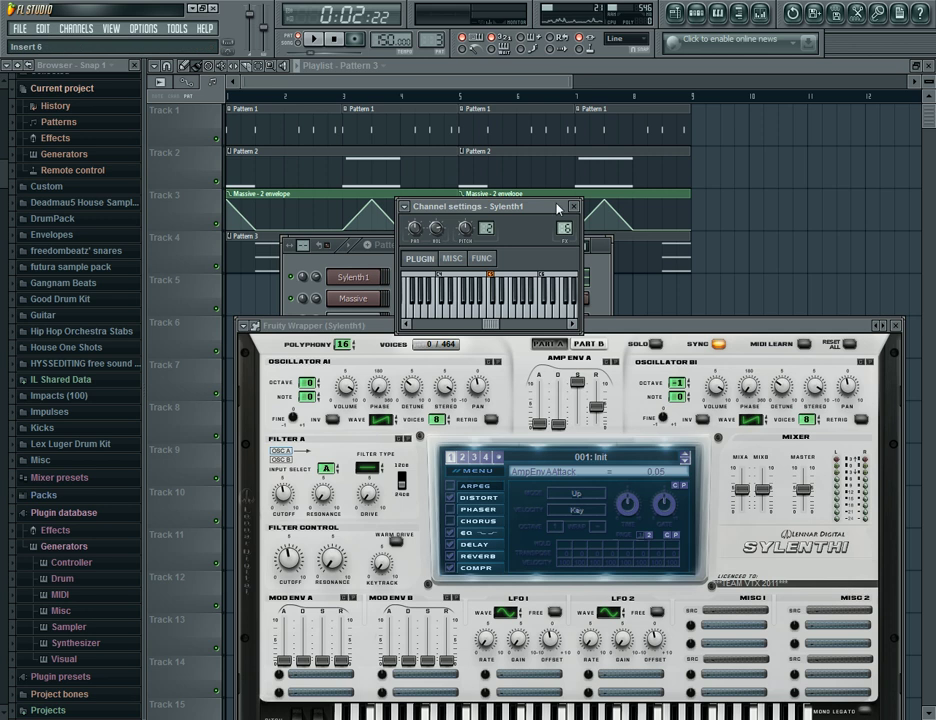
Create an automation clip for the volume of mixer Insert 6 in the playlist
click(739, 12)
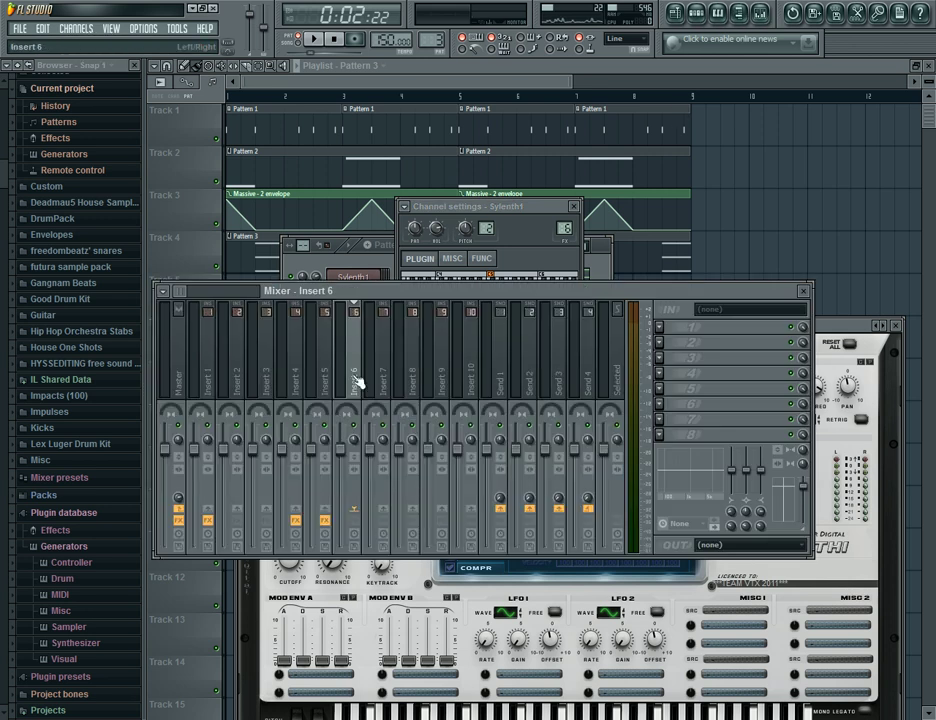
right_click(340, 456)
click(386, 535)
click(197, 69)
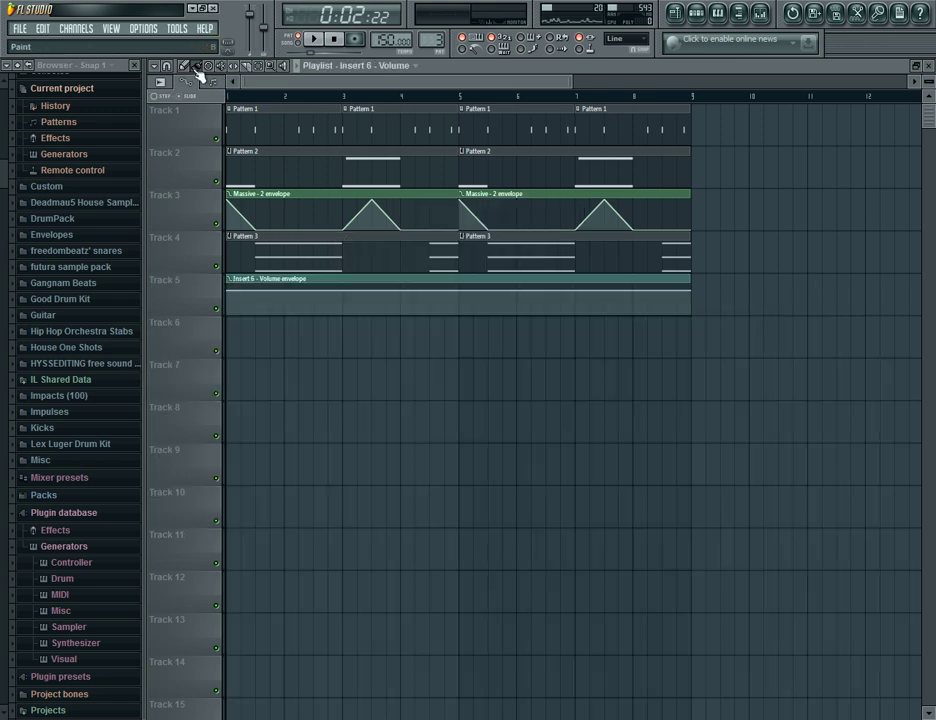
Add a sharp volume drop to zero halfway through bar 1 of the Insert 6 envelope, curving quickly back up by bar 2
right_click(257, 291)
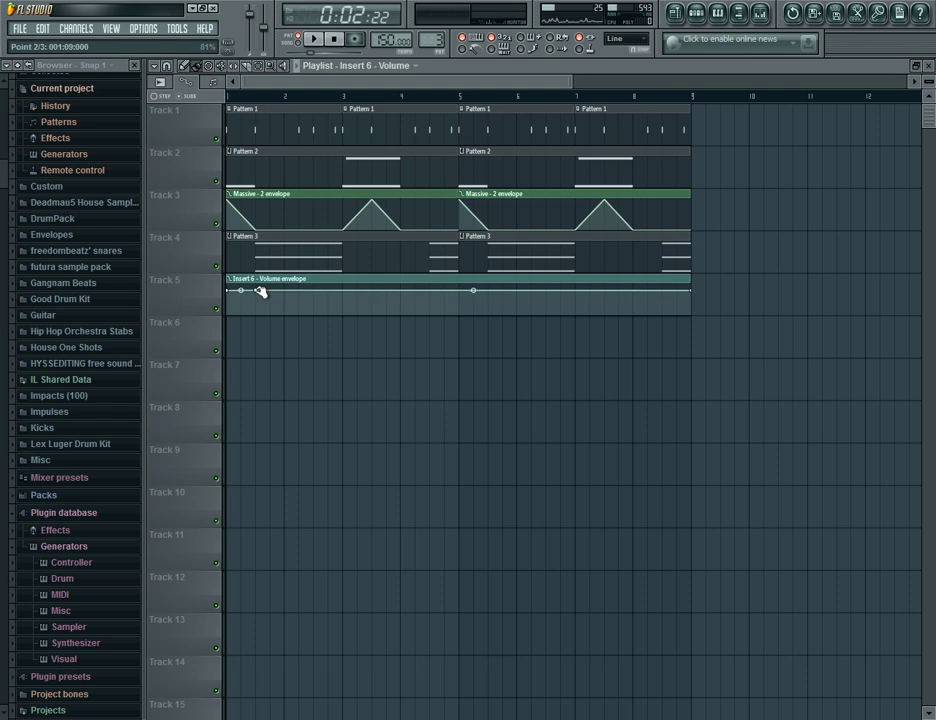
right_click(257, 314)
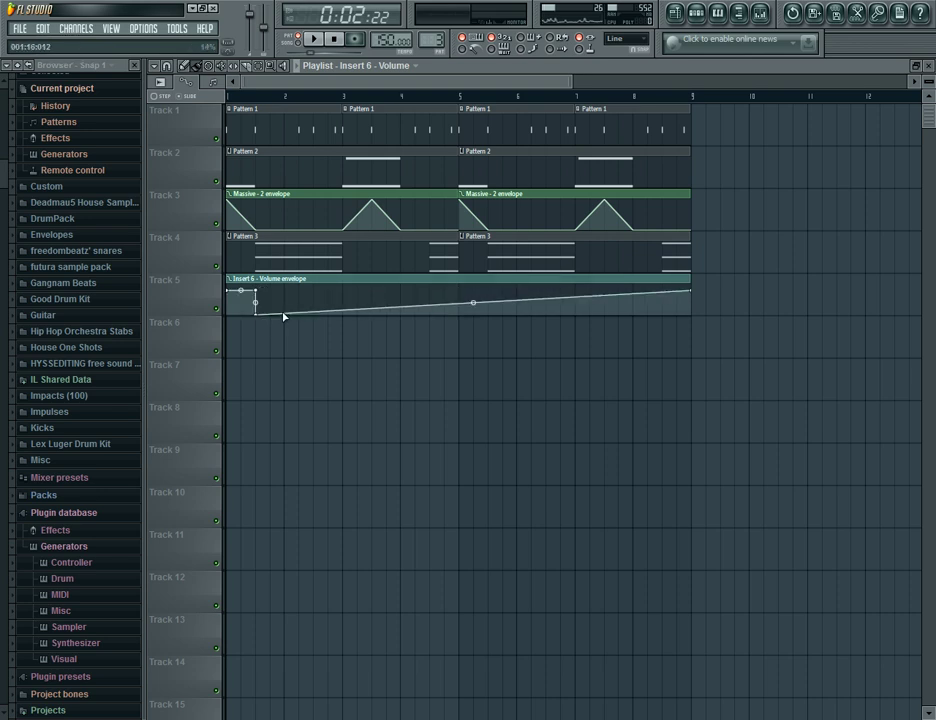
drag(283, 316, 288, 292)
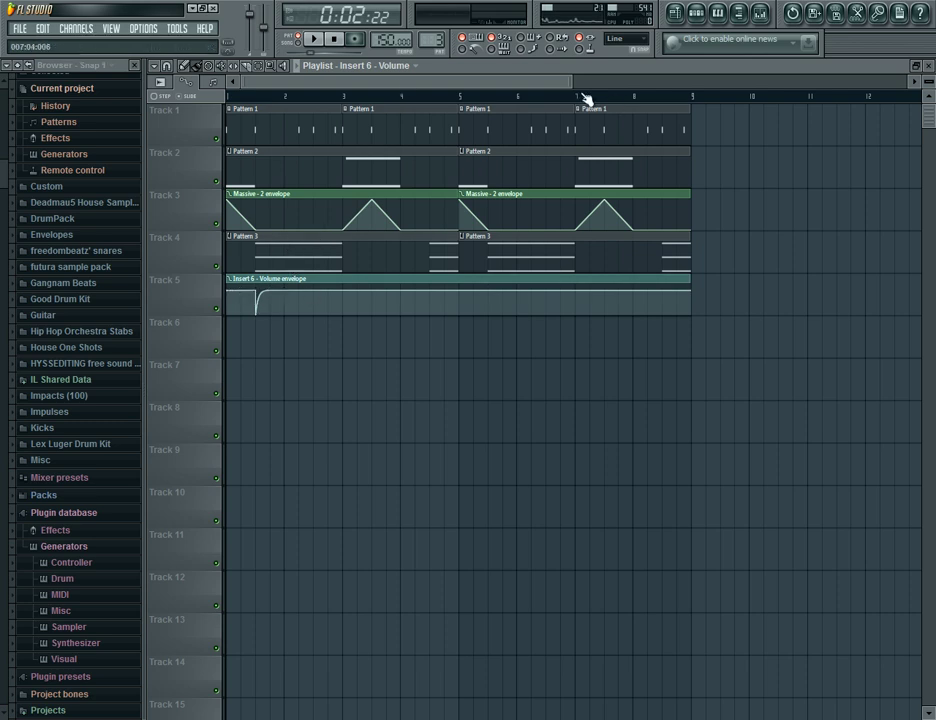
Add the same ducking dip to the Insert 6 volume envelope at the start of bar 2, recovering by the middle of bar 2
drag(568, 87, 407, 102)
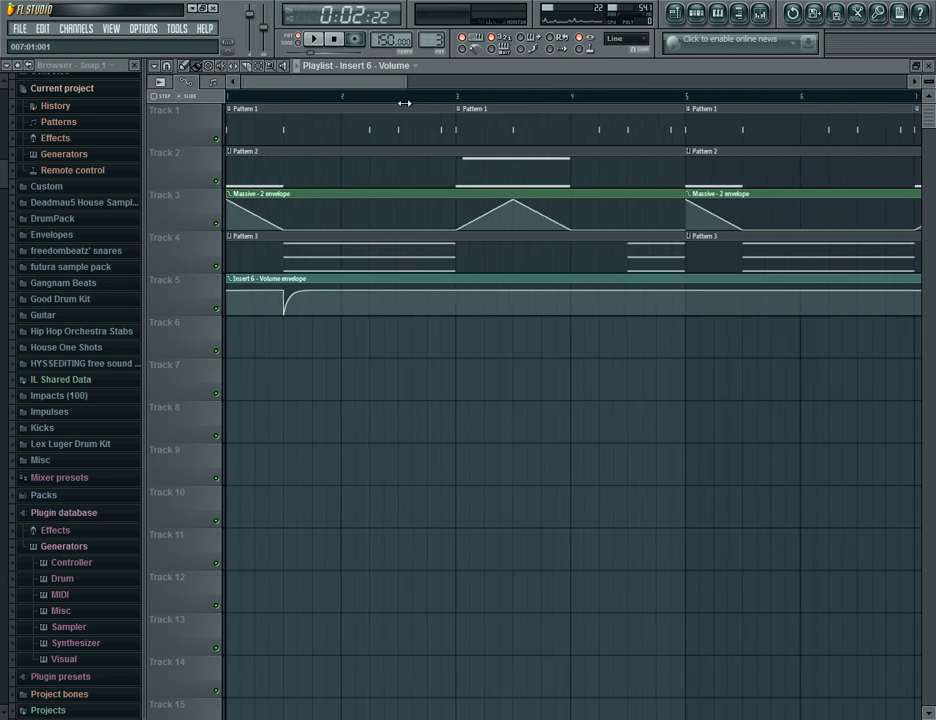
right_click(344, 312)
right_click(373, 306)
drag(373, 306, 401, 293)
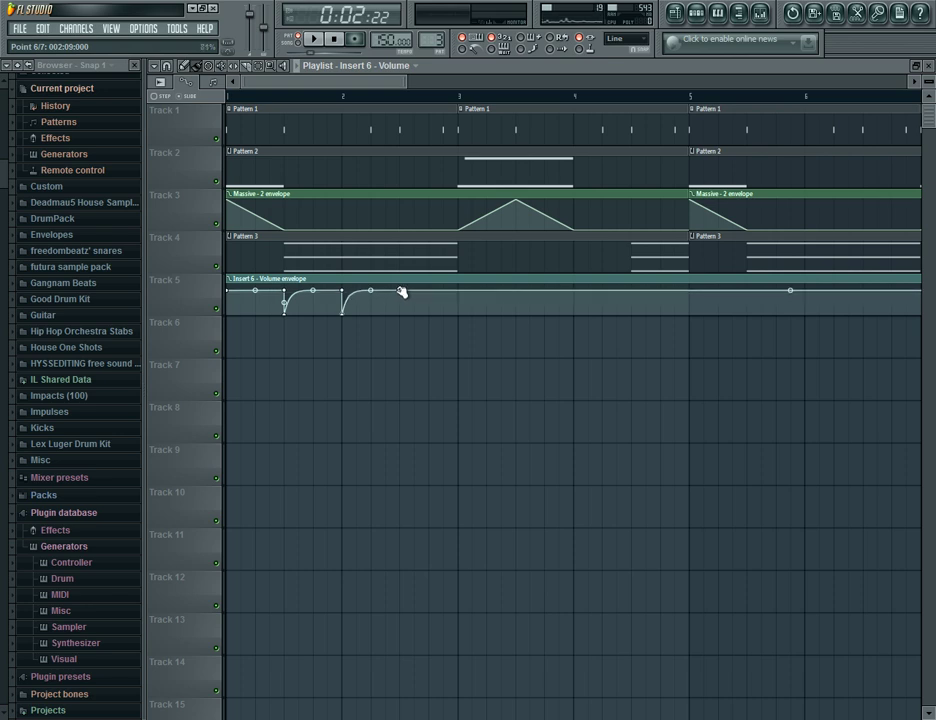
Add another ducking dip halfway through bar 2 of the Insert 6 envelope, and level its recovery point at bar 3 to 80%
drag(400, 292, 463, 292)
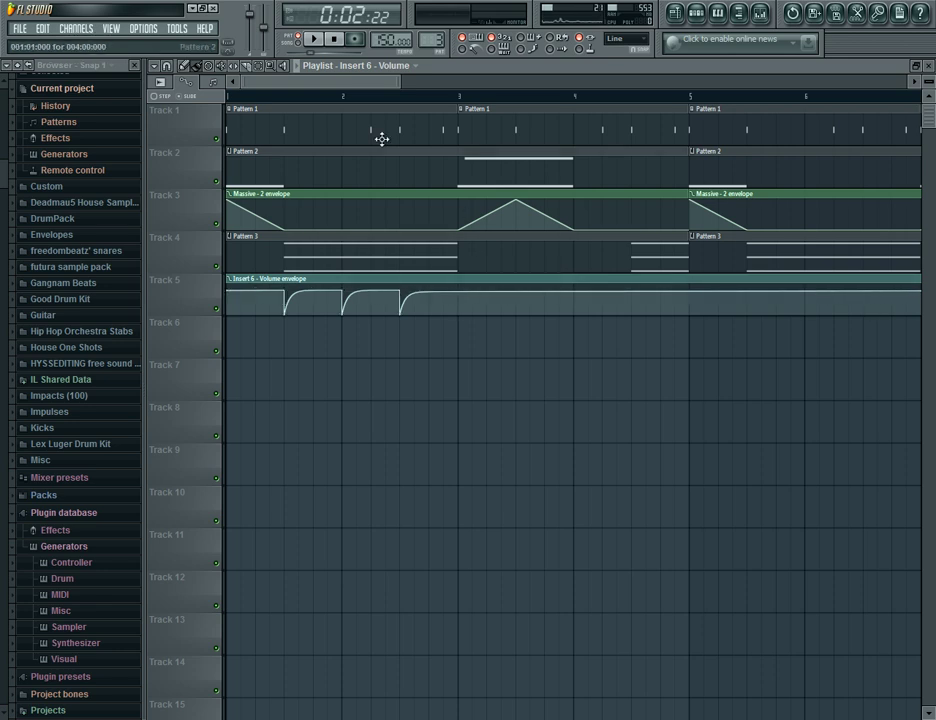
drag(398, 78, 400, 78)
drag(927, 80, 927, 116)
drag(458, 619, 461, 614)
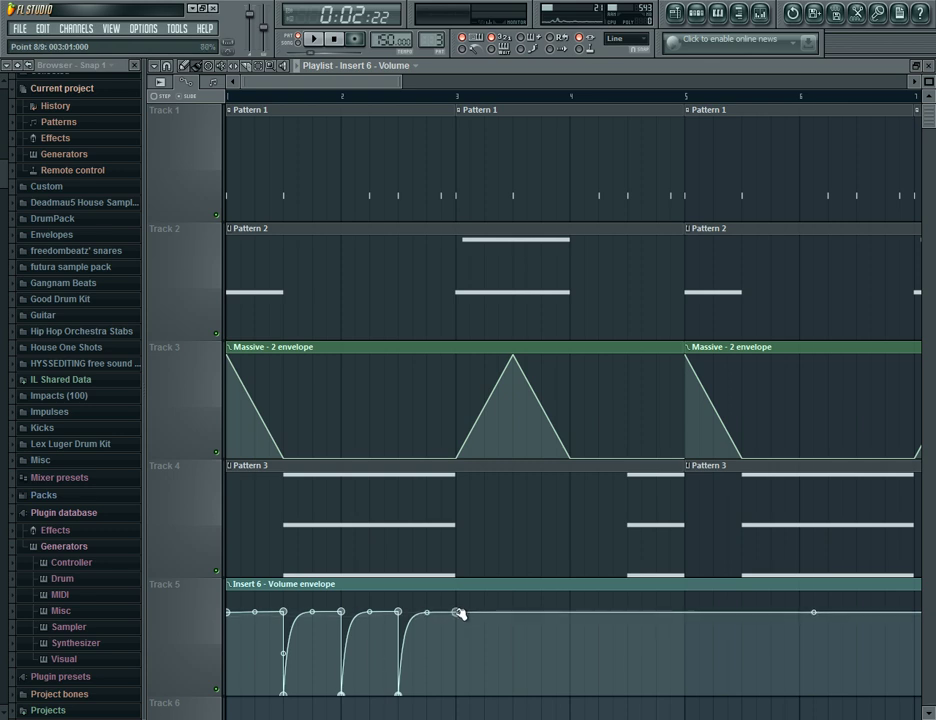
Make the Insert 6 volume envelope fall to zero in a smooth curve from bar 3 to the middle of bar 3
drag(927, 81, 927, 56)
mouse_move(373, 84)
mouse_down()
mouse_move(393, 88)
mouse_move(378, 95)
mouse_up()
drag(436, 381, 437, 411)
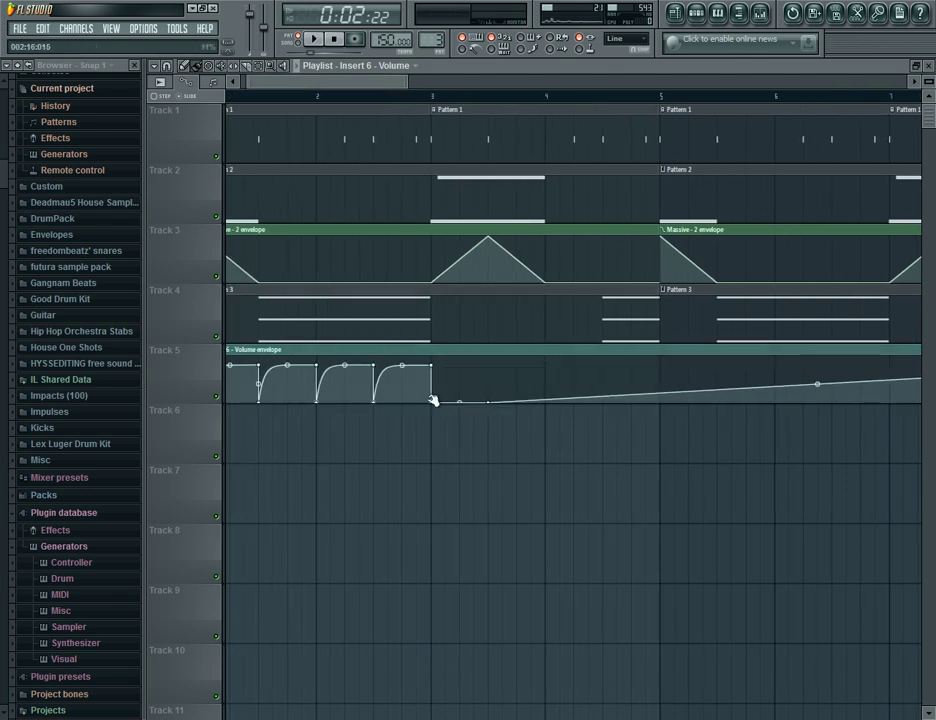
right_click(431, 403)
click(455, 424)
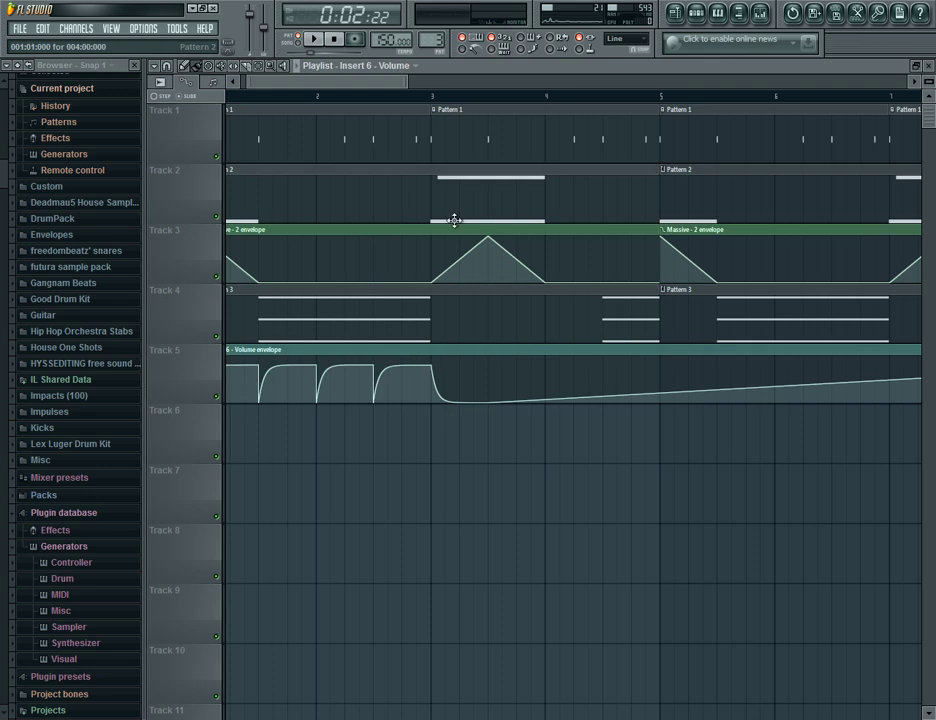
Hold the Insert 6 volume envelope at zero until halfway through bar 4, and curve it steeply back up by bar 5
drag(318, 84, 349, 86)
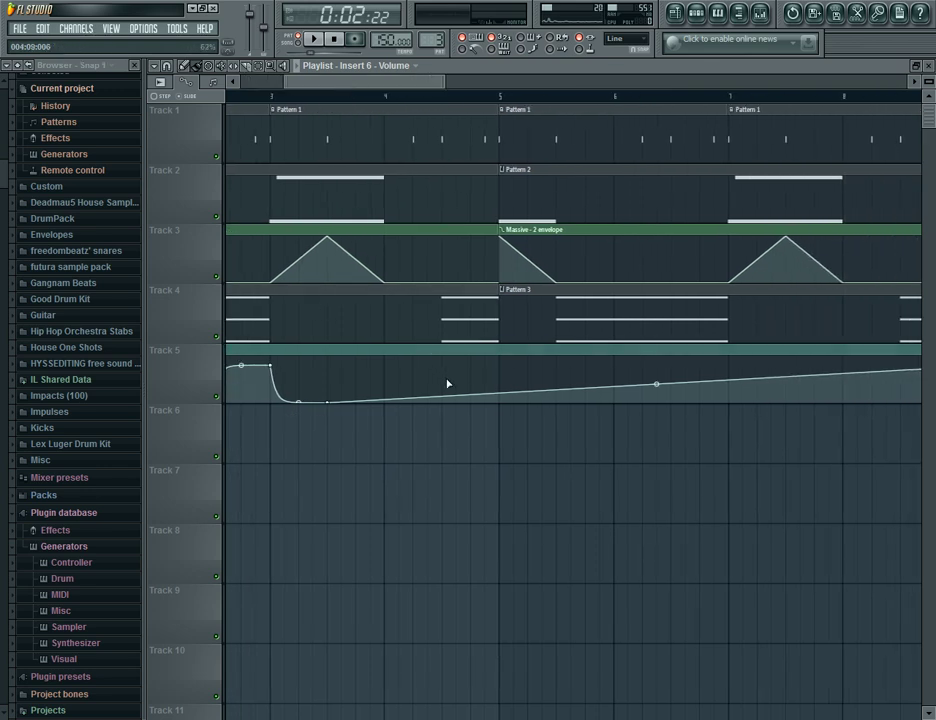
right_click(443, 376)
drag(449, 368, 472, 351)
right_click(446, 394)
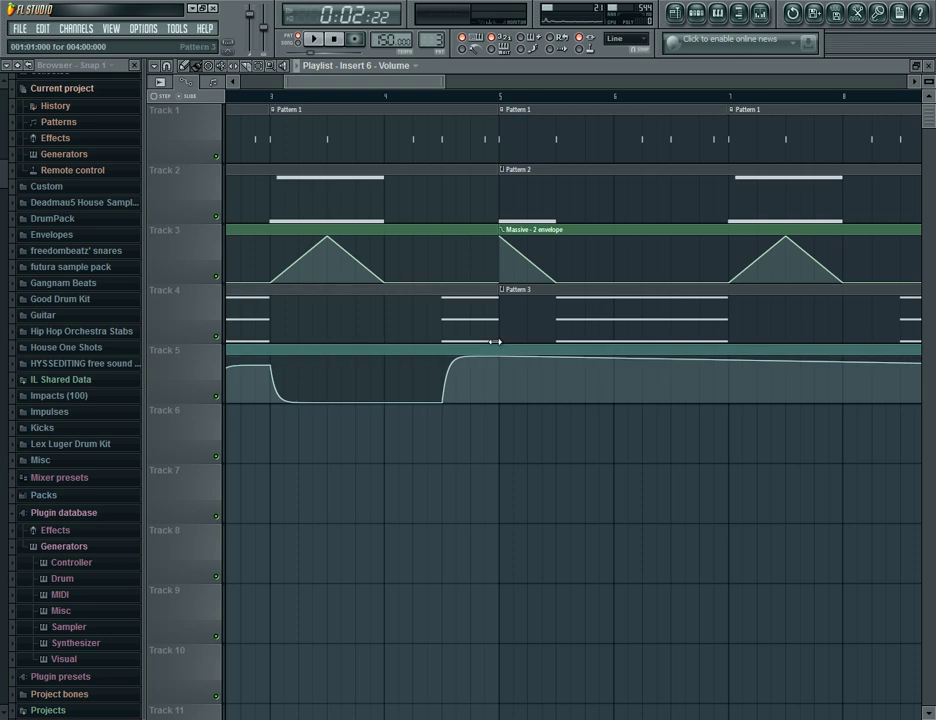
Trim the Insert 6 volume clip to end at bar 5, and place a copy of it on Track 5 from bar 5
drag(441, 82, 678, 81)
drag(562, 369, 337, 341)
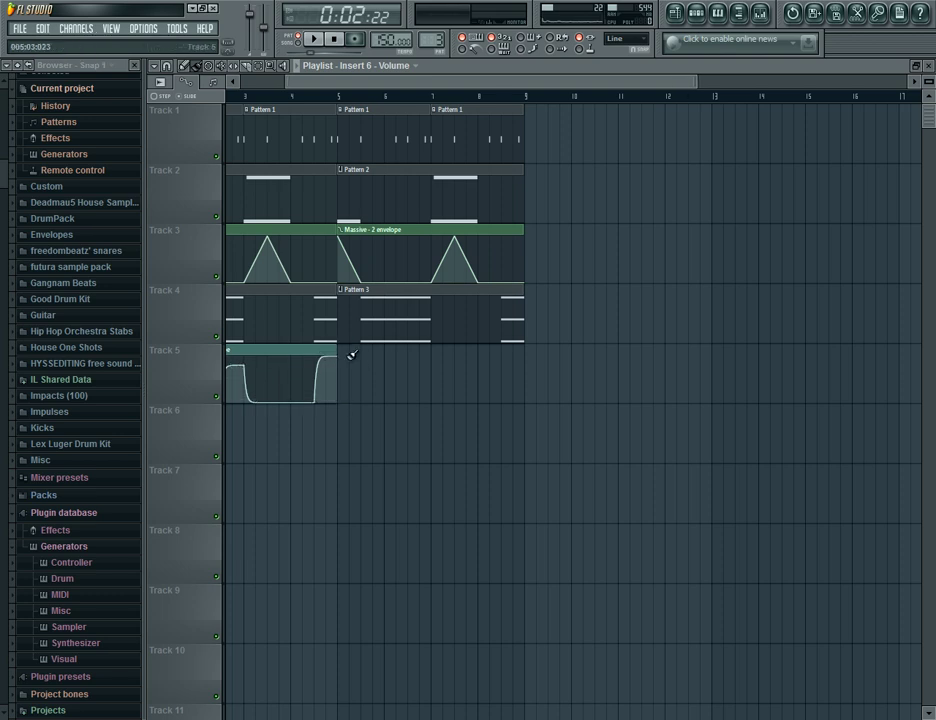
click(356, 352)
Play the song from bar 1, and lower the Insert 6 envelope's end level to match its starting level at bar 5
drag(372, 82, 300, 80)
click(333, 40)
click(313, 40)
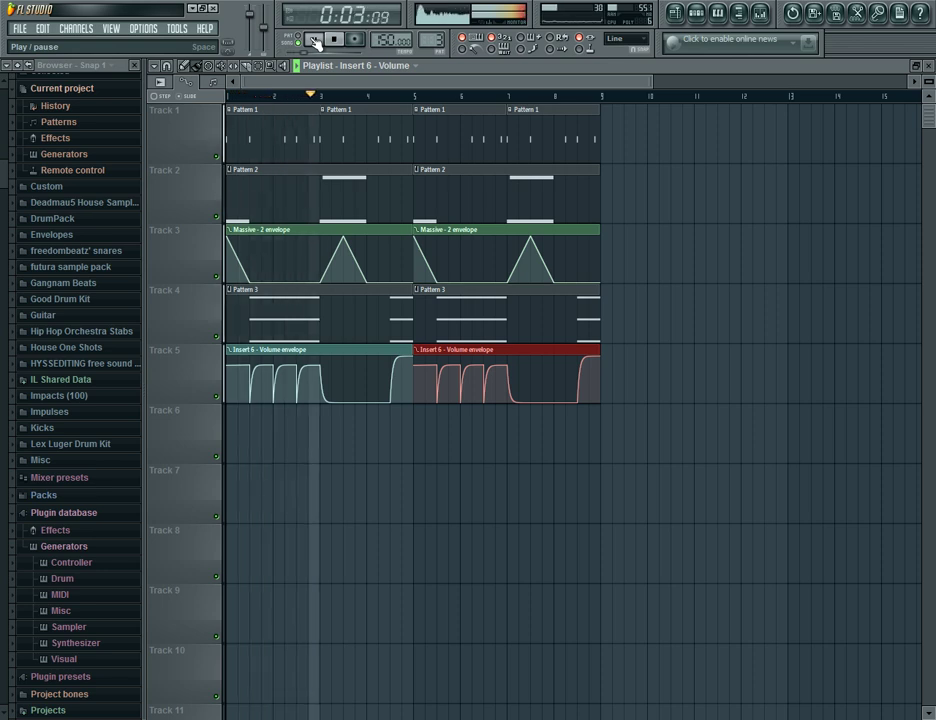
click(414, 359)
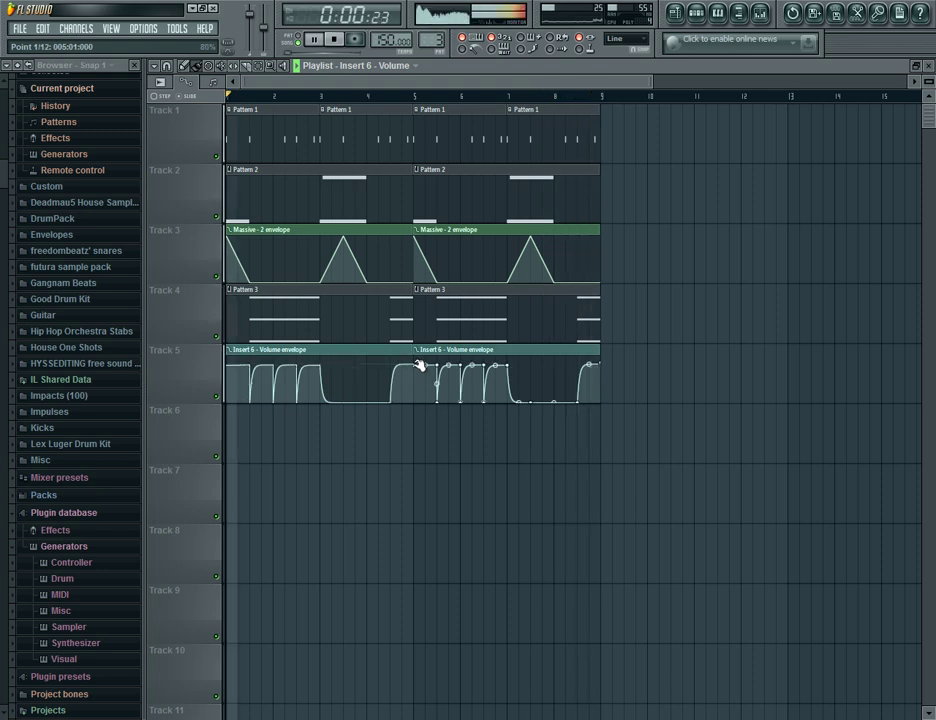
Pause the song and select the second Pattern 3 clip on Track 4
click(315, 42)
drag(652, 82, 476, 117)
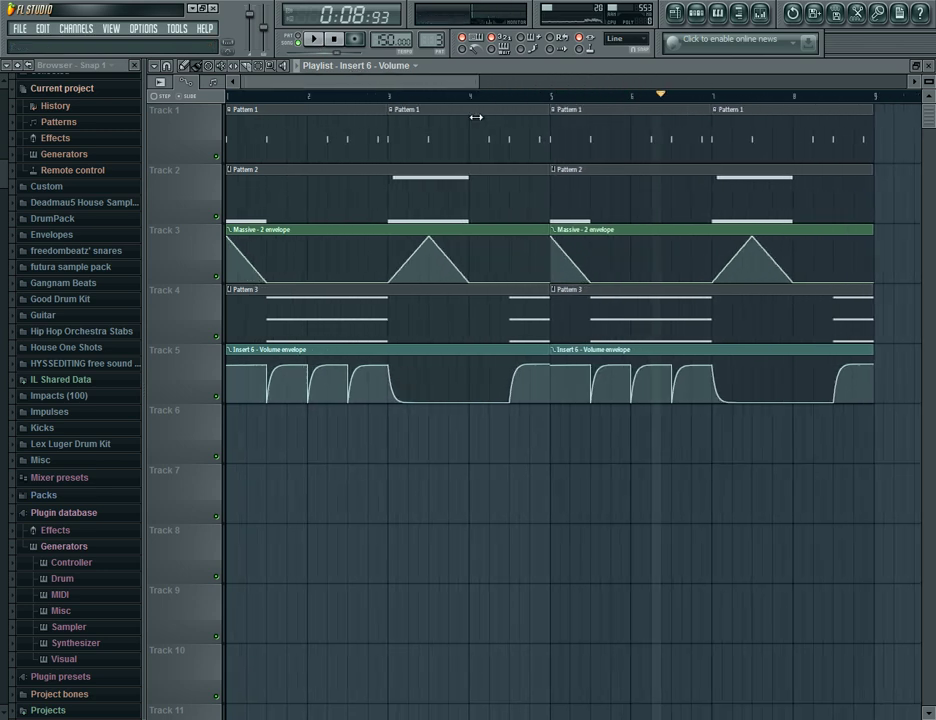
mouse_move(510, 364)
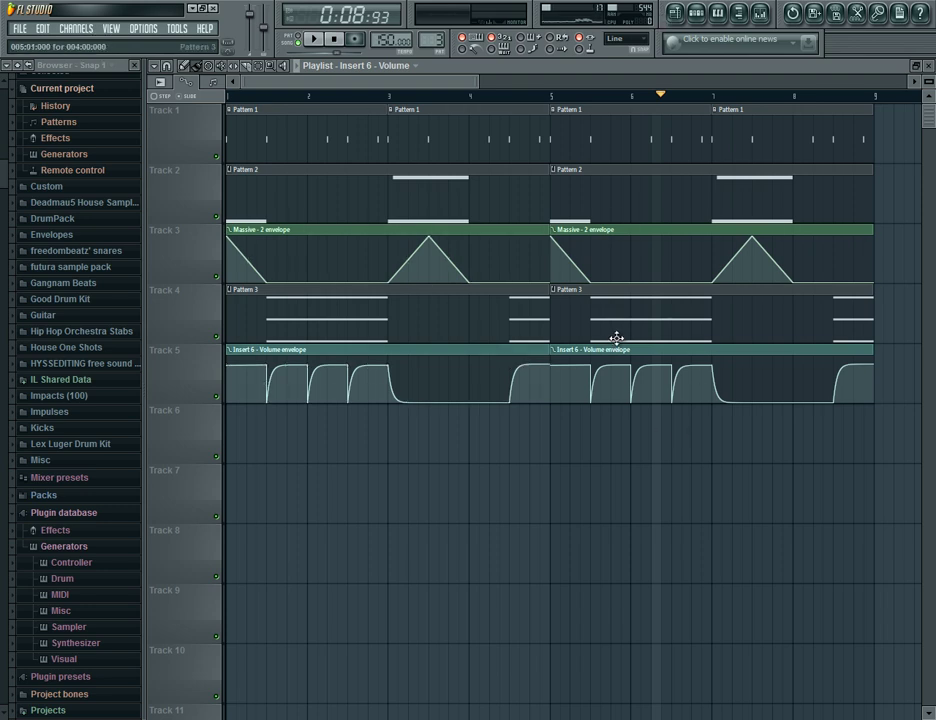
click(643, 320)
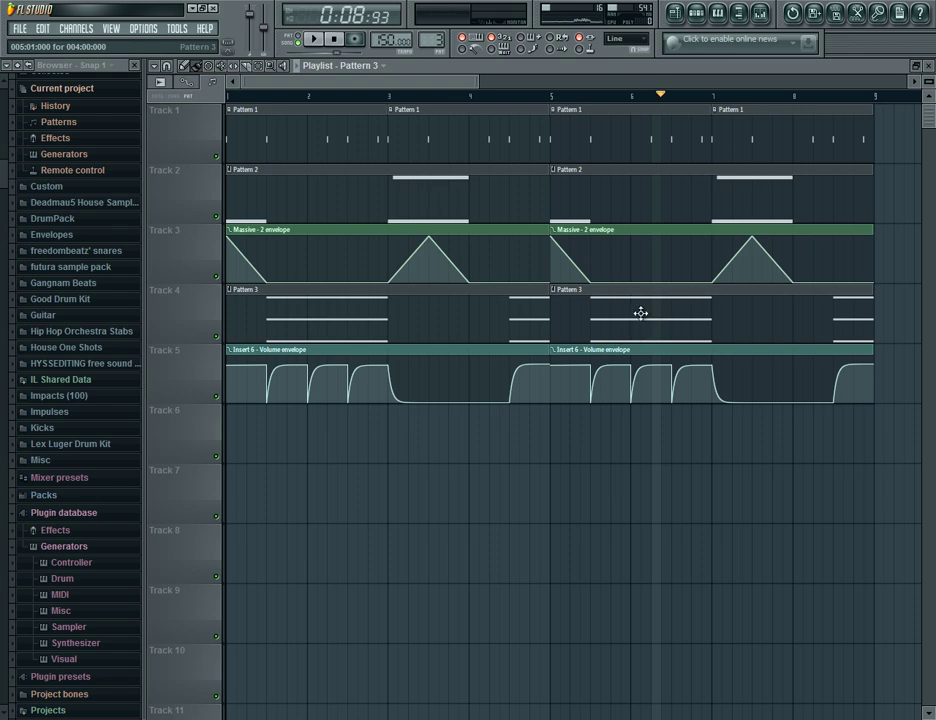